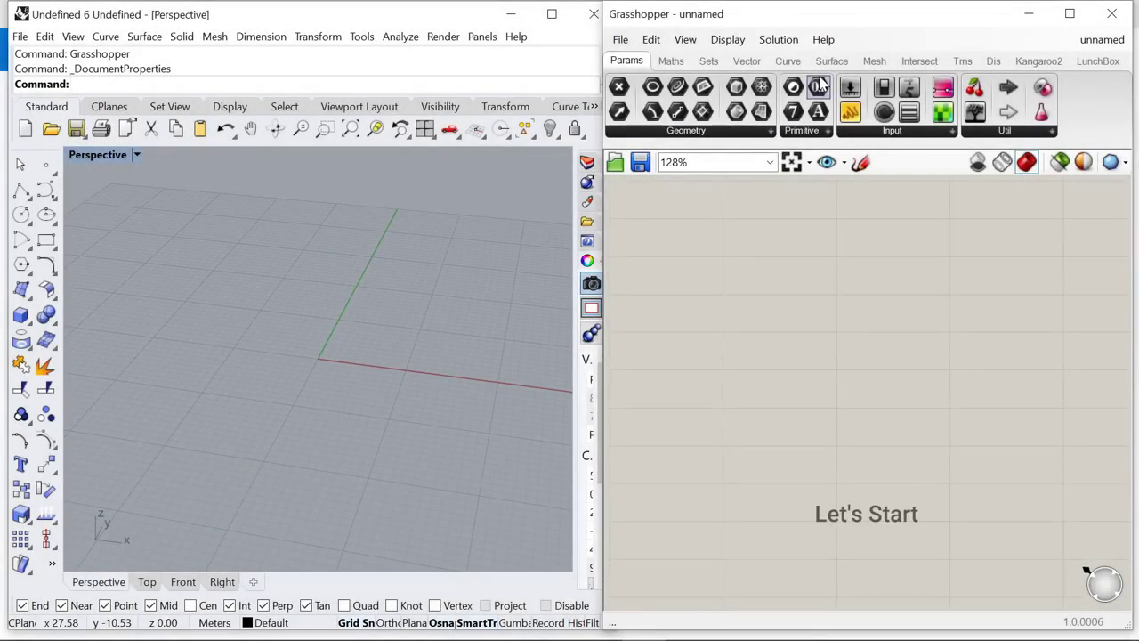
- Place a Cone component from the surface primitives on the Grasshopper canvas
click(831, 61)
click(853, 134)
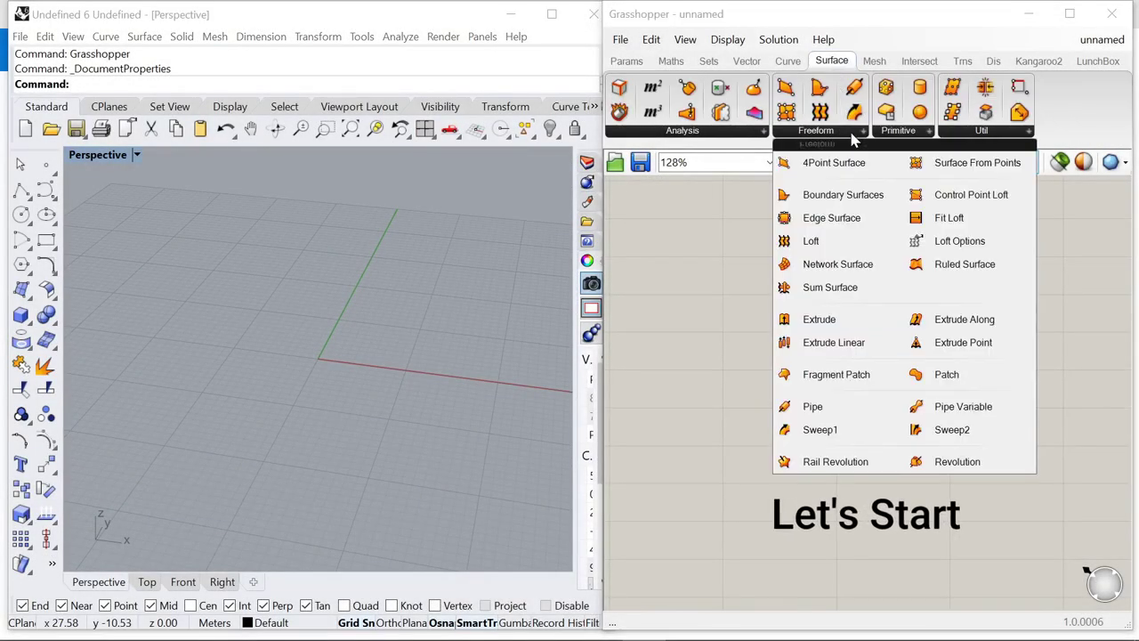
click(898, 131)
click(914, 343)
scroll(934, 378, down, 4)
click(1004, 422)
scroll(1006, 425, up, 5)
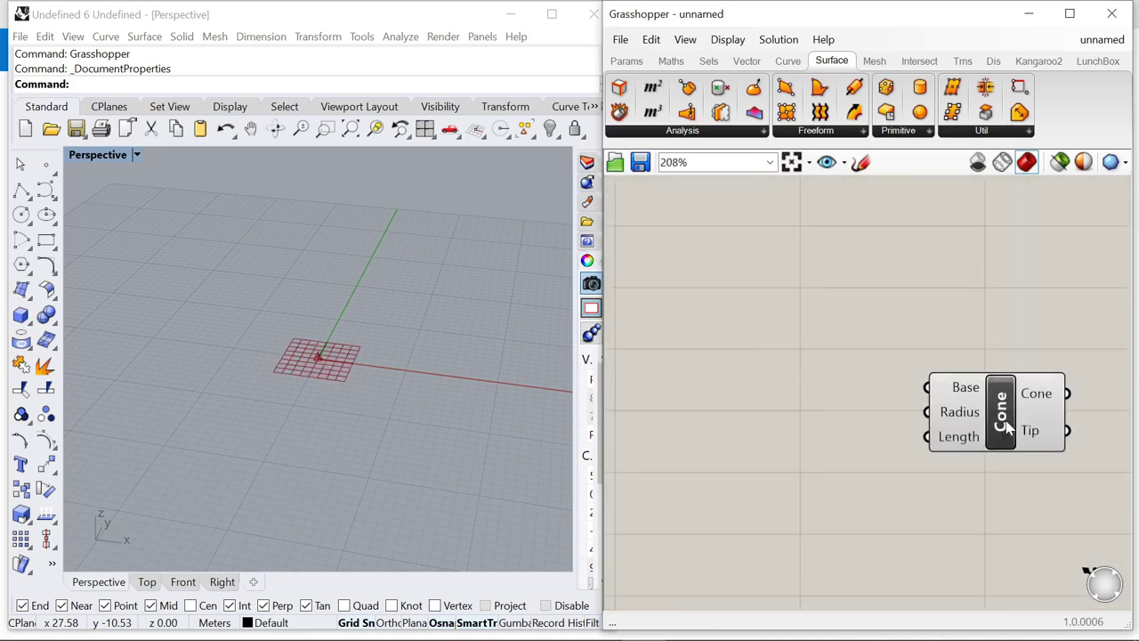
- Add an XY Plane component and connect its Plane output to the Cone's Base input
double_click(861, 413)
text(xy)
key(Return)
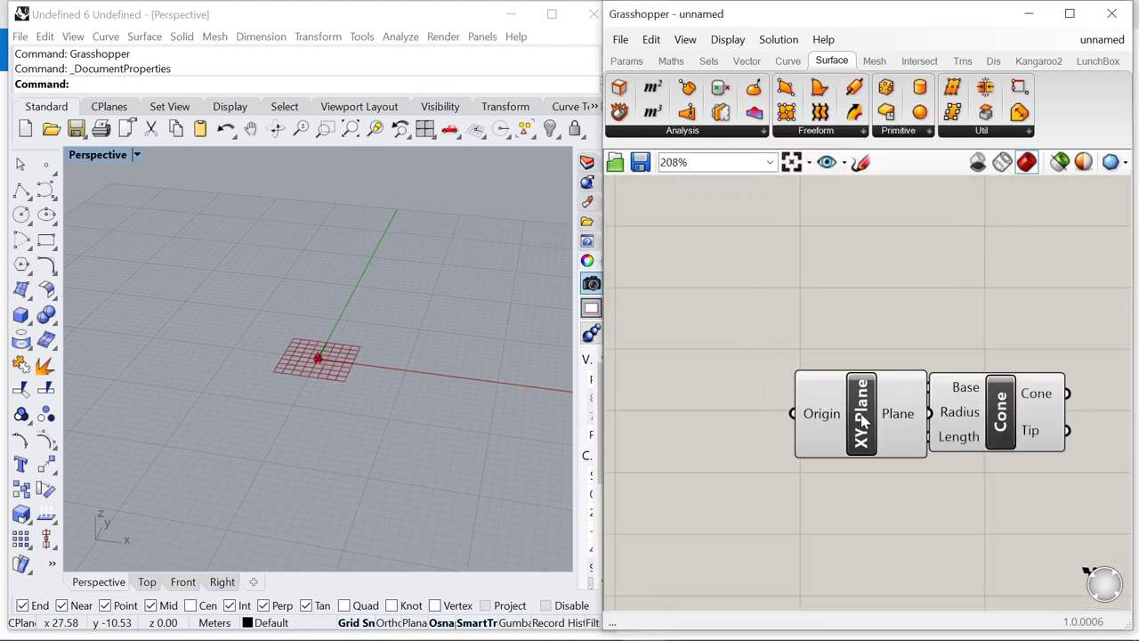
drag(861, 416, 835, 408)
right_drag(356, 400, 445, 400)
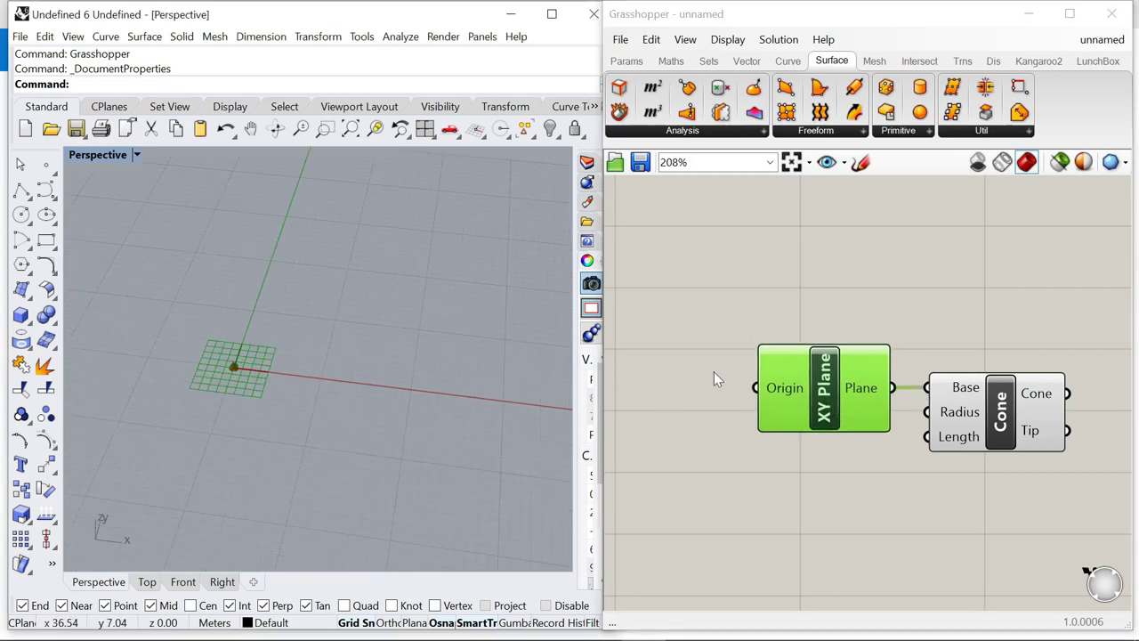
- Add a Point parameter and connect it to the XY Plane's Origin input
double_click(714, 371)
text(point)
key(Return)
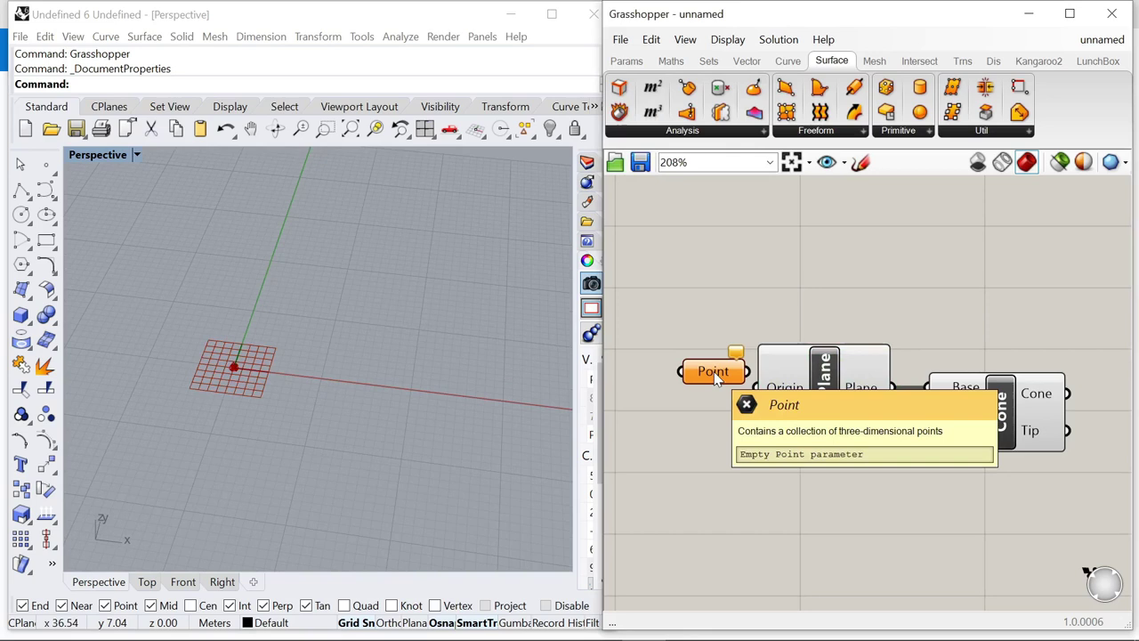
drag(721, 394, 755, 388)
- Assign a single point to the Point parameter, picked on the ground grid at about x 10, y 10
right_click(696, 390)
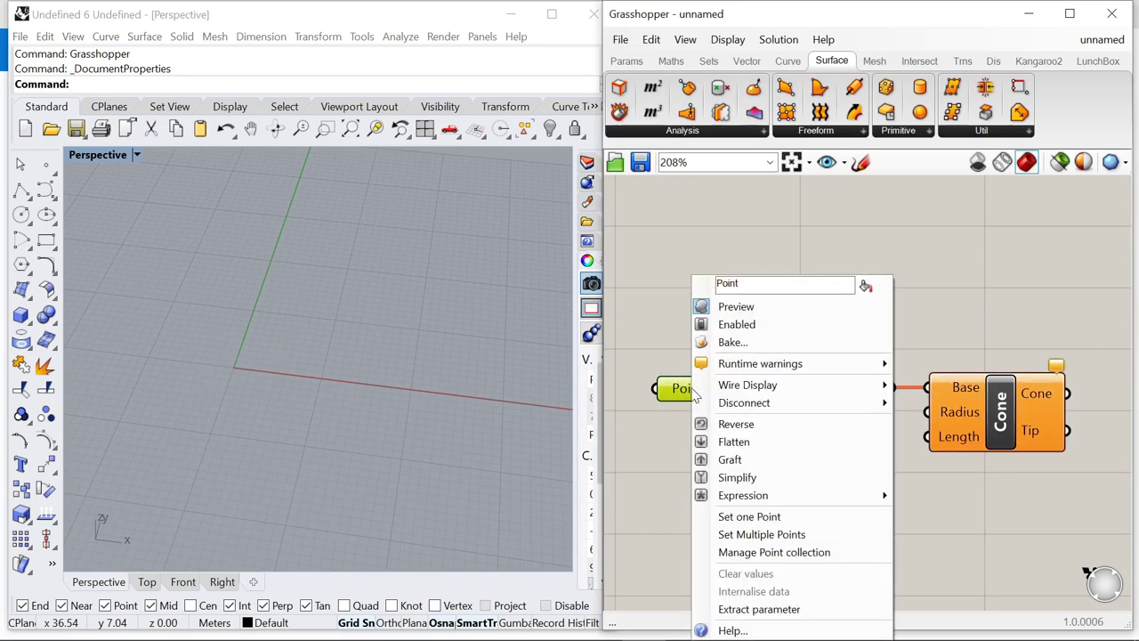
click(739, 518)
scroll(364, 329, up, 3)
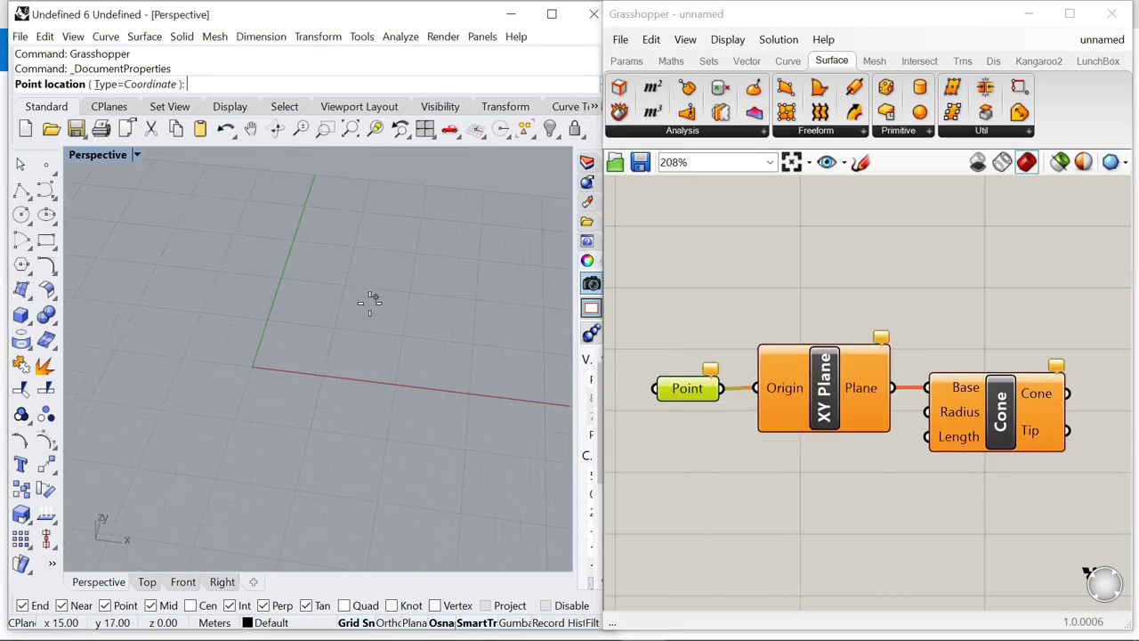
click(319, 334)
scroll(844, 297, down, 2)
- Add a number slider, connect it to the Cone's Radius input and set it to 10
drag(989, 356, 1016, 384)
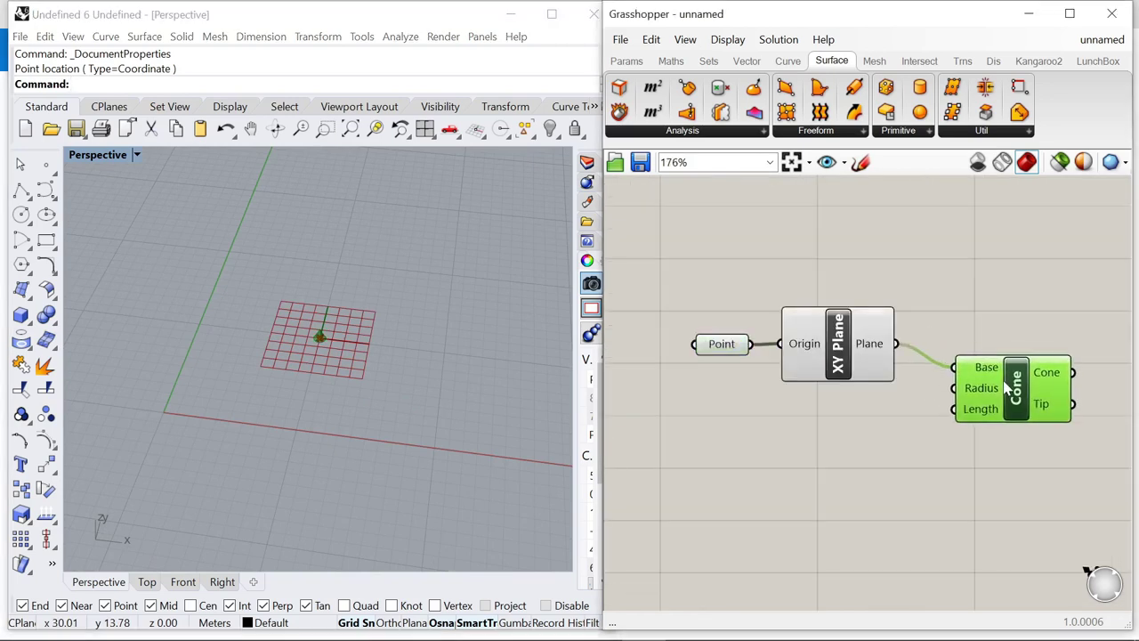
double_click(873, 467)
text(0<10)
key(Return)
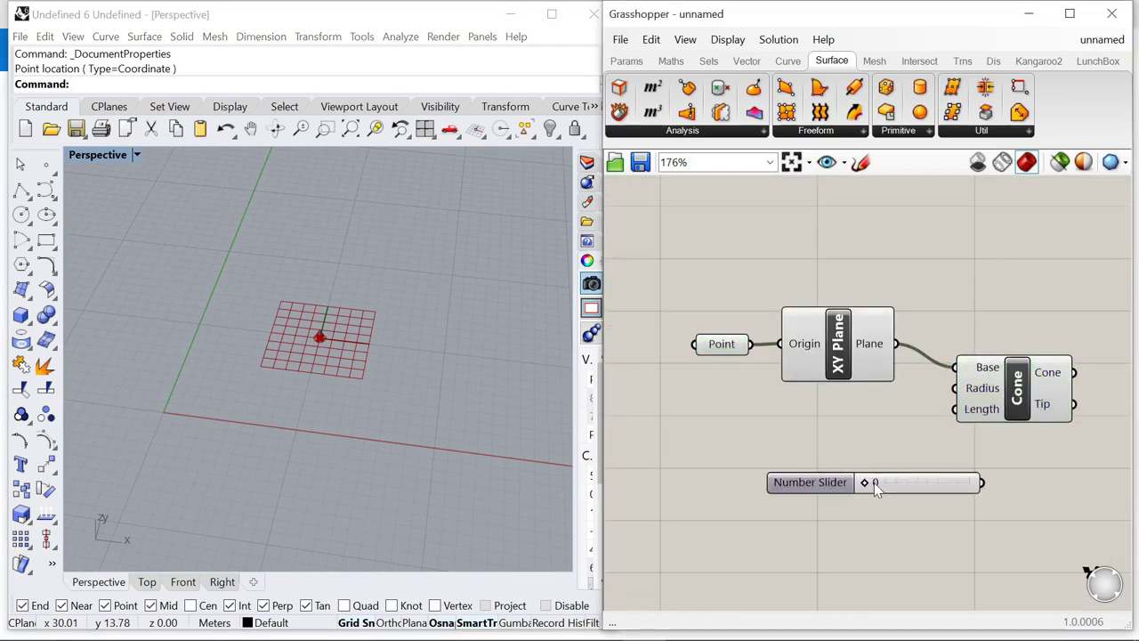
drag(816, 482, 826, 405)
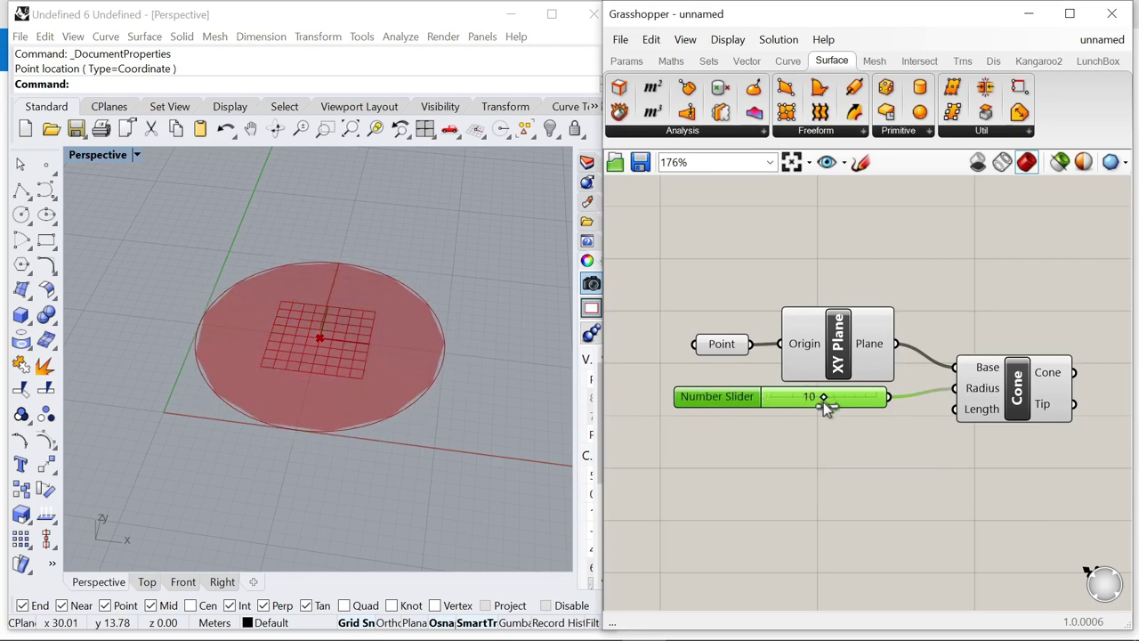
- Set the Grasshopper preview mesh quality to High Quality
click(728, 40)
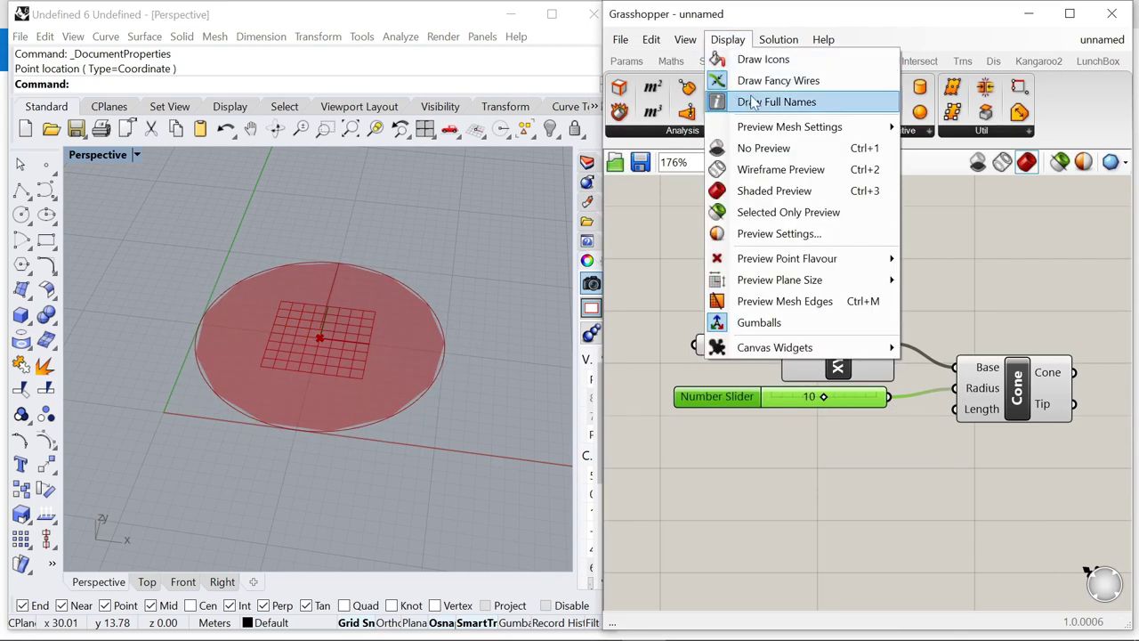
mouse_move(806, 127)
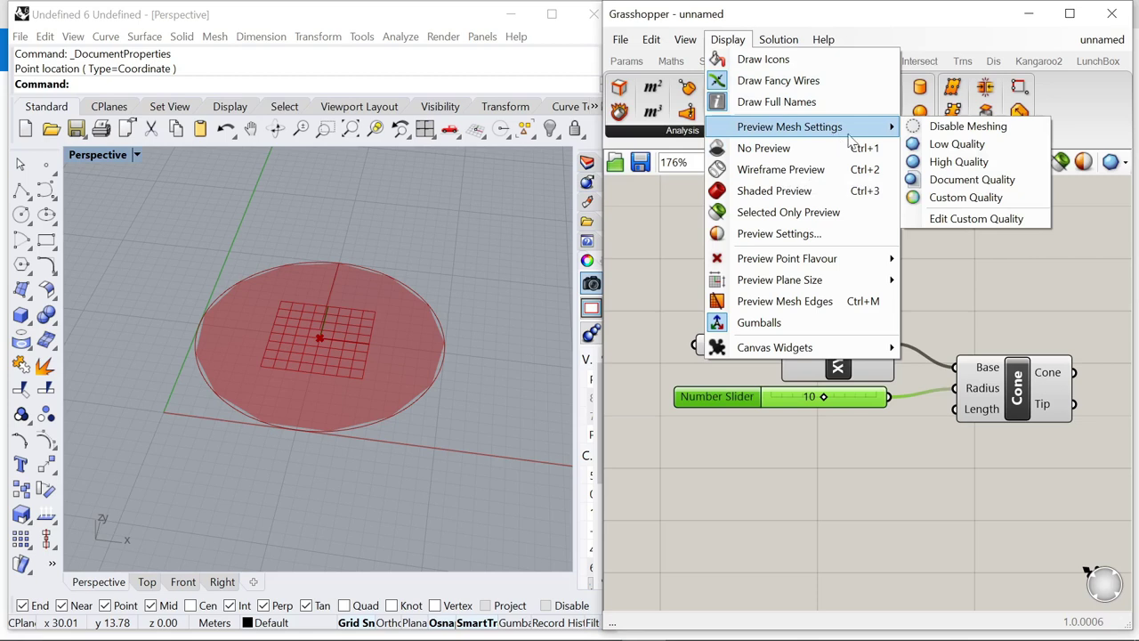
click(935, 162)
click(925, 411)
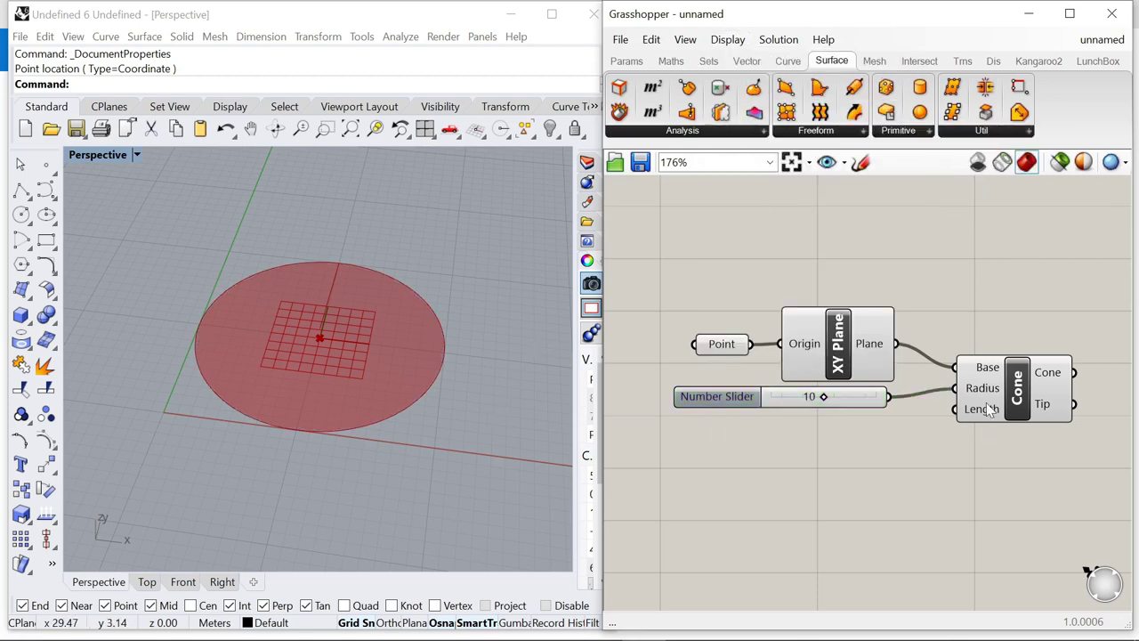
- Add a 0 to 5 number slider, connect it to the Cone's Length input and set it to 5
drag(987, 413, 1002, 421)
double_click(884, 499)
text(0<5)
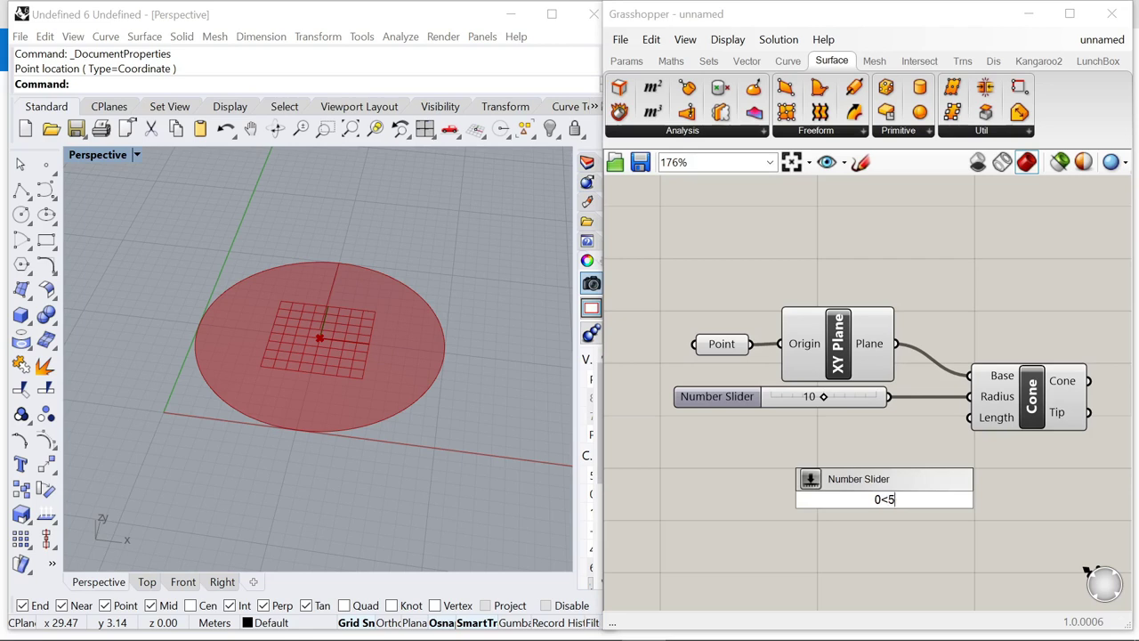
key(Return)
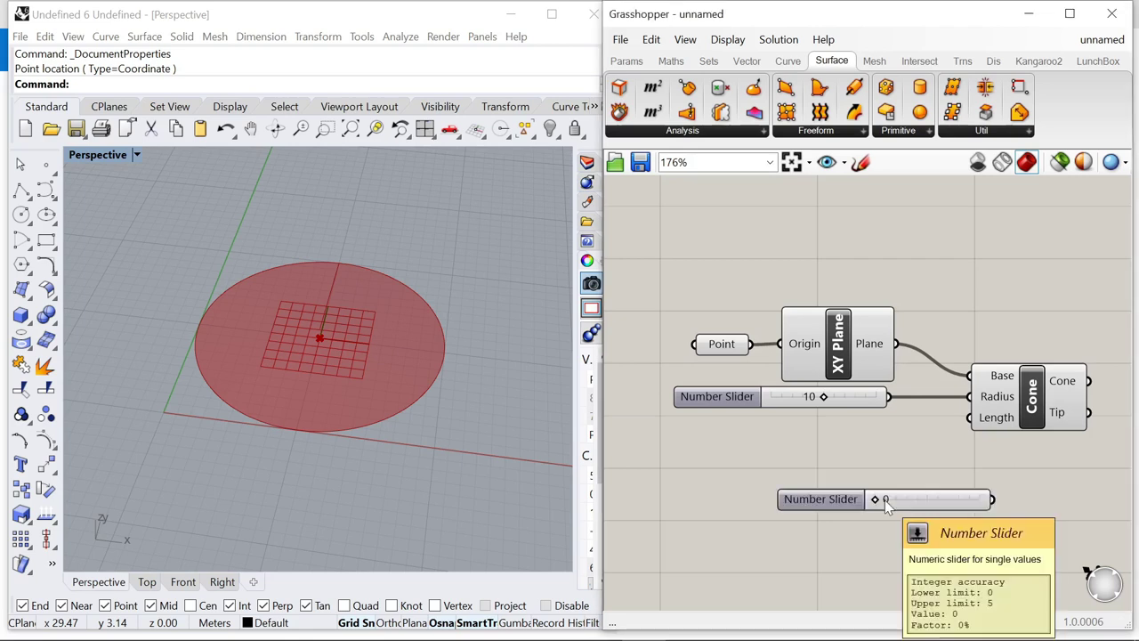
drag(987, 456, 970, 417)
drag(836, 499, 860, 481)
right_drag(370, 356, 362, 377)
scroll(826, 445, down, 2)
drag(724, 422, 684, 417)
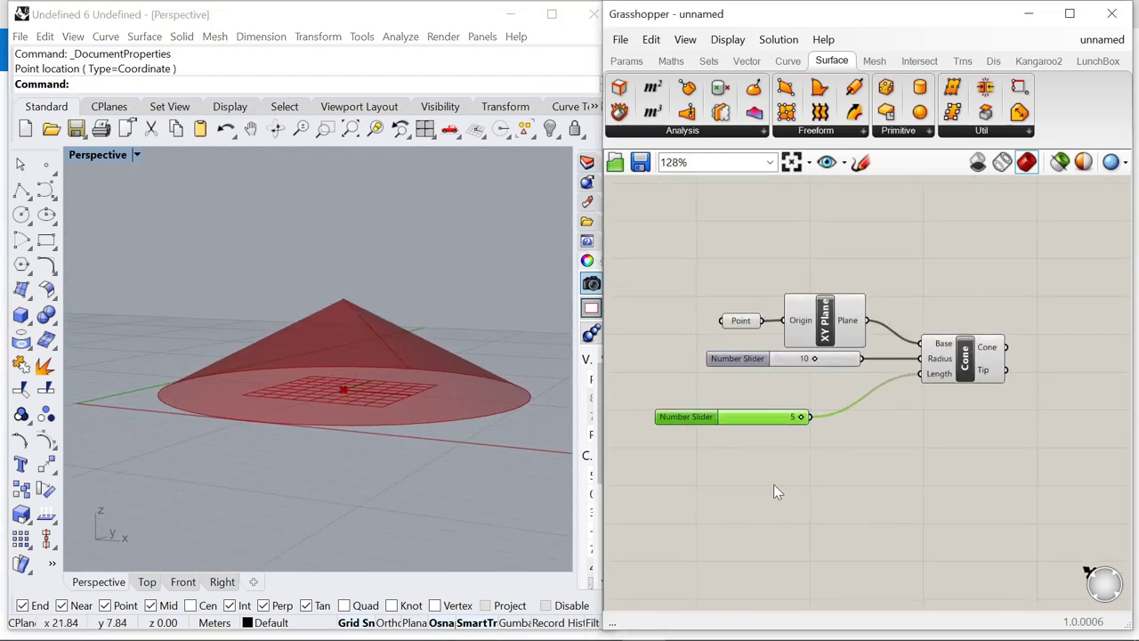
- Insert a Negative component between the length slider and the Cone's Length input to flip the cone downward
double_click(774, 484)
text(negative)
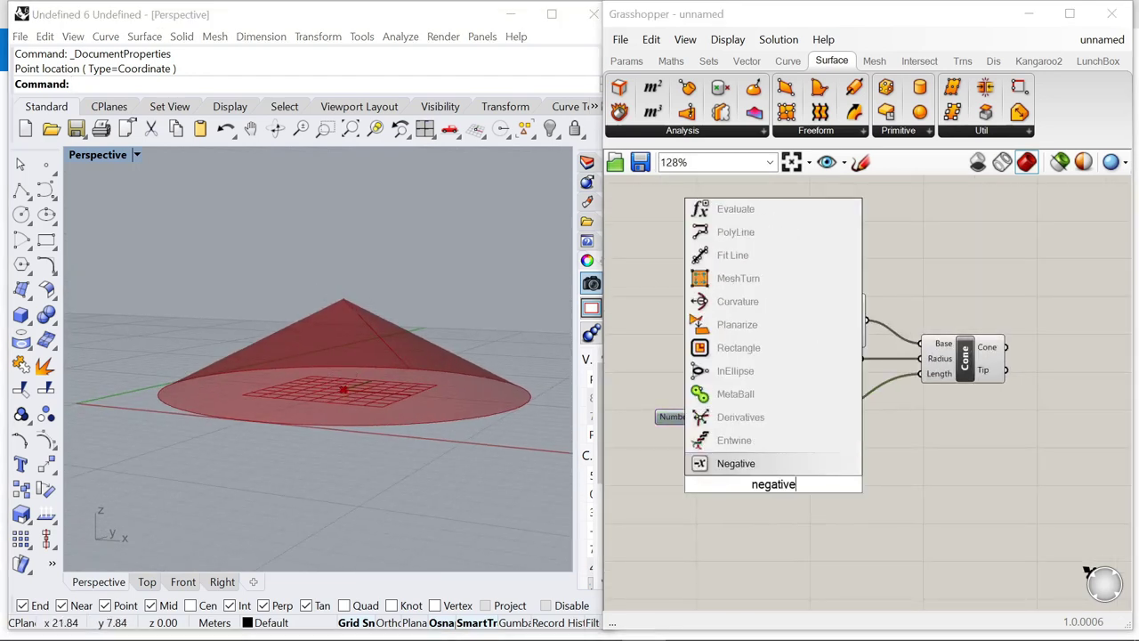
key(Return)
drag(722, 459, 837, 427)
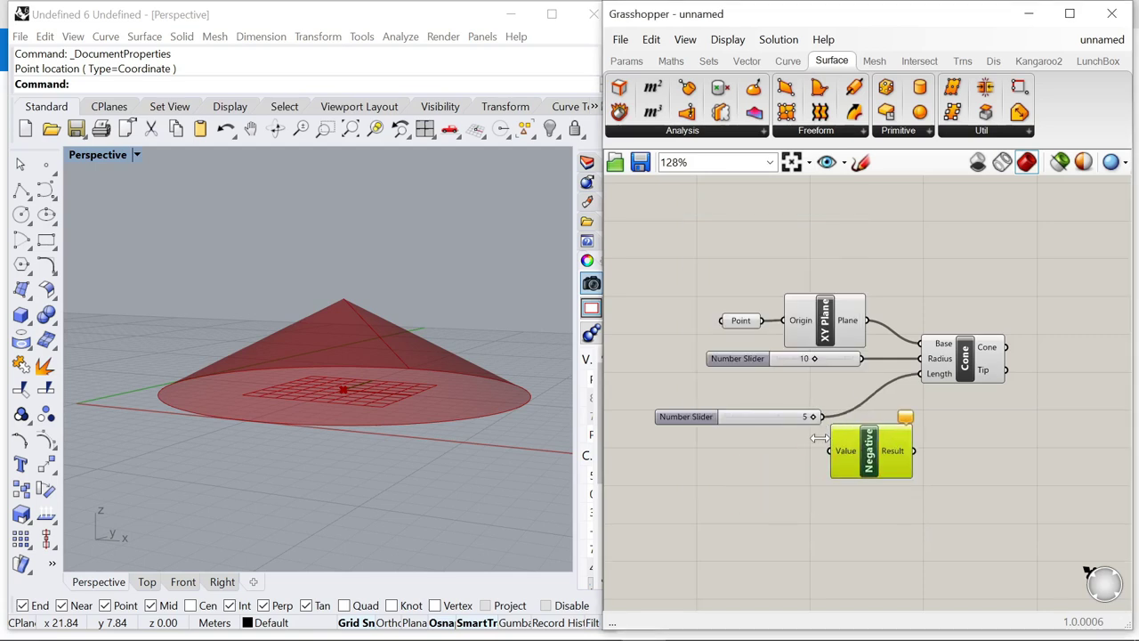
drag(920, 384, 1003, 356)
drag(867, 459, 888, 426)
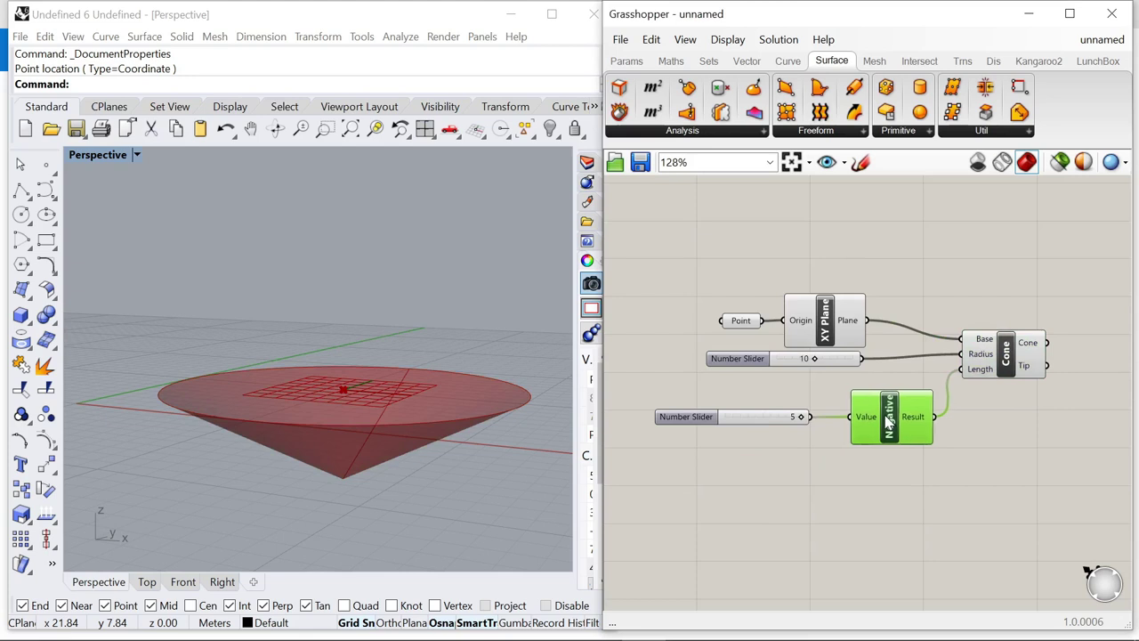
- Add a Move component and connect the Cone output to its Geometry input
scroll(888, 425, down, 2)
scroll(911, 419, up, 2)
double_click(910, 417)
text(move)
key(Return)
click(905, 349)
drag(875, 328, 918, 359)
- Add a Unit Z vector component and connect it to the Move component's Motion input
double_click(881, 432)
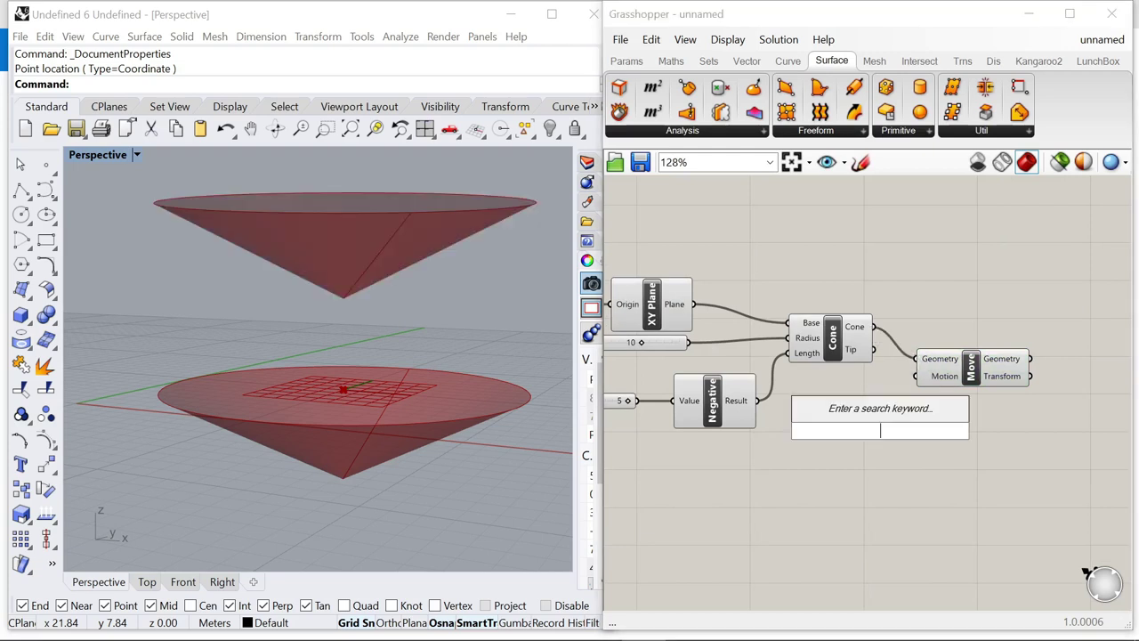
text(z)
key(Return)
drag(935, 431, 1030, 375)
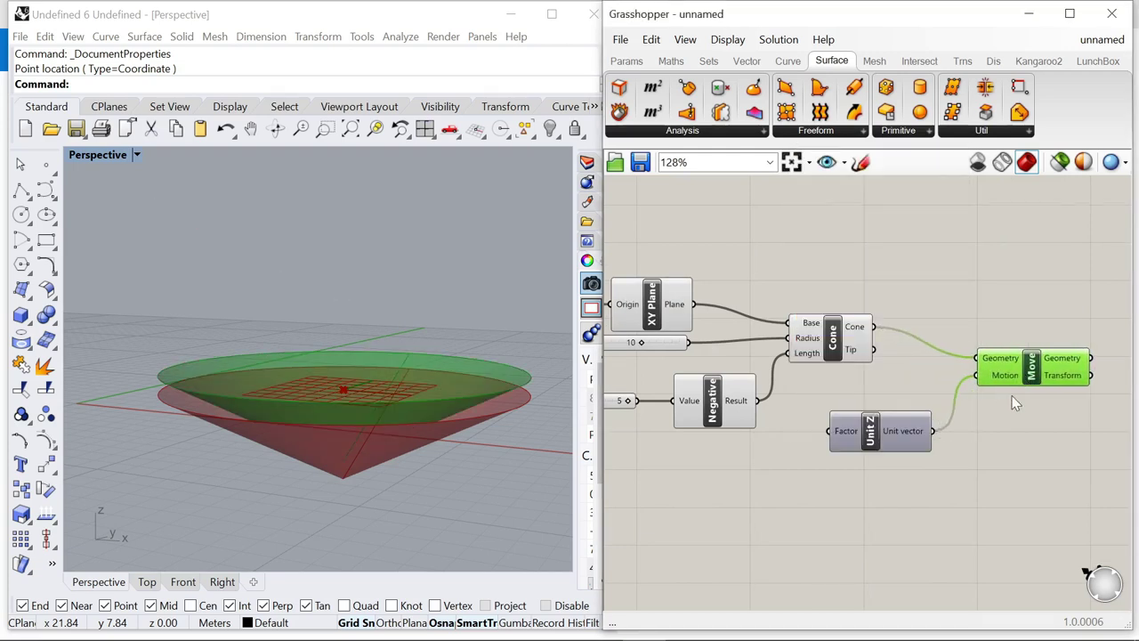
- Connect the cone length slider to the Unit Z Factor input and tidy both components' positions
right_drag(845, 441, 1046, 393)
drag(724, 354, 715, 389)
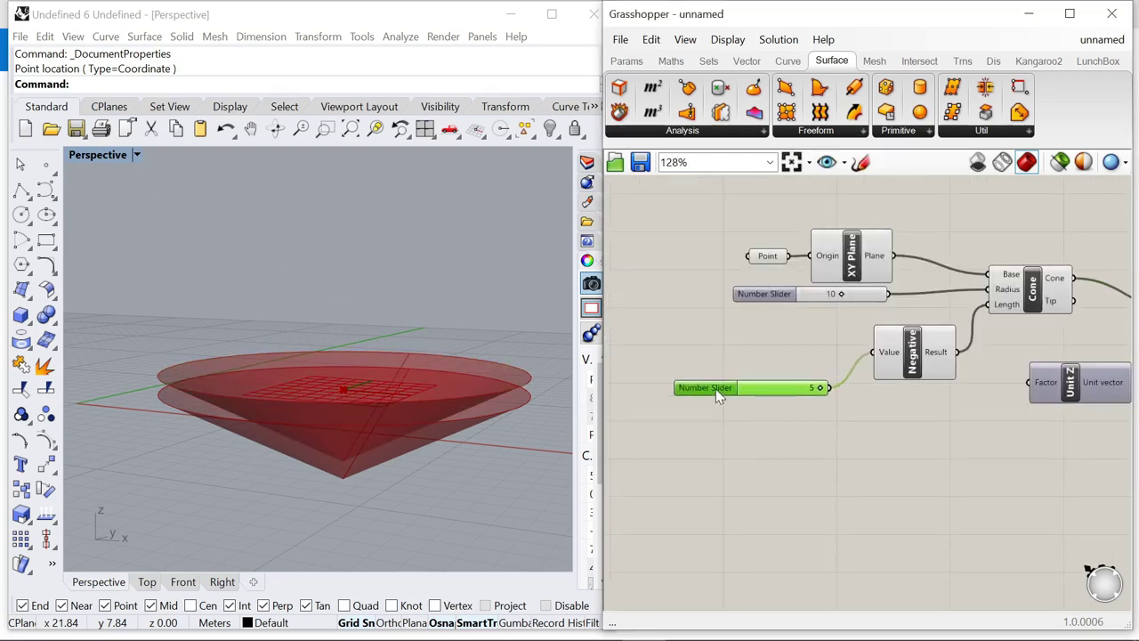
drag(999, 400, 1030, 382)
- Turn off the preview of the original Cone component
scroll(903, 402, down, 5)
scroll(861, 332, up, 4)
click(861, 332)
right_click(861, 333)
click(895, 272)
scroll(934, 338, up, 2)
click(881, 330)
click(842, 377)
- Add an Addition component, feed the length slider into input A and send its Result to the Unit Z Factor
scroll(843, 377, down, 4)
scroll(749, 331, up, 4)
click(665, 66)
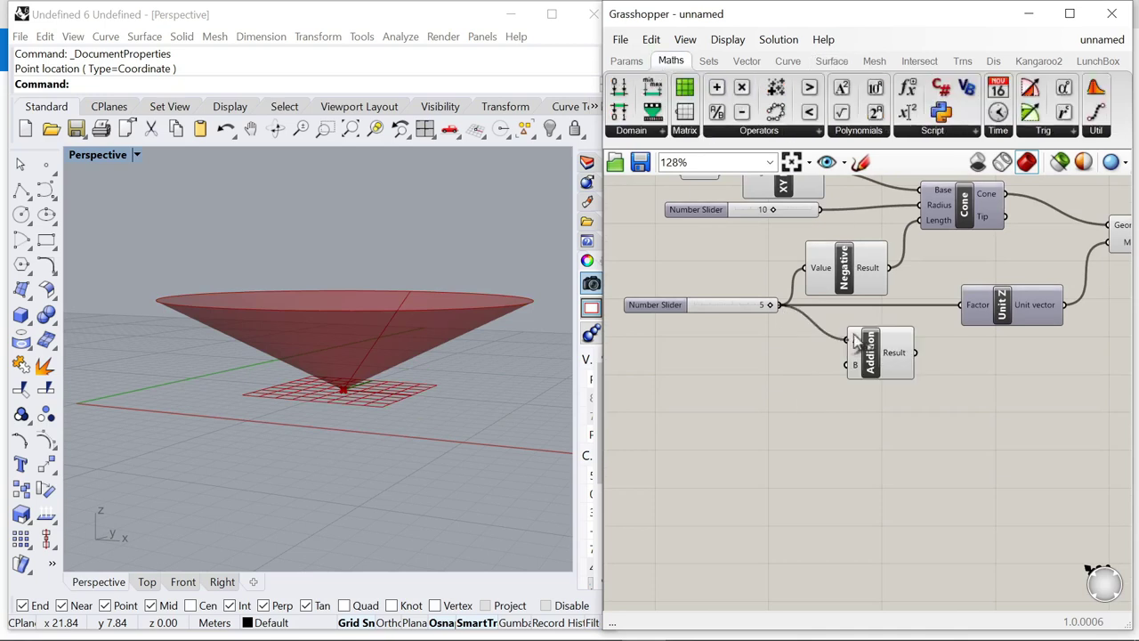
- Add a 0 to 5 number slider, connect it to the Addition's B input and increase it to raise the cone
double_click(767, 411)
text(0)
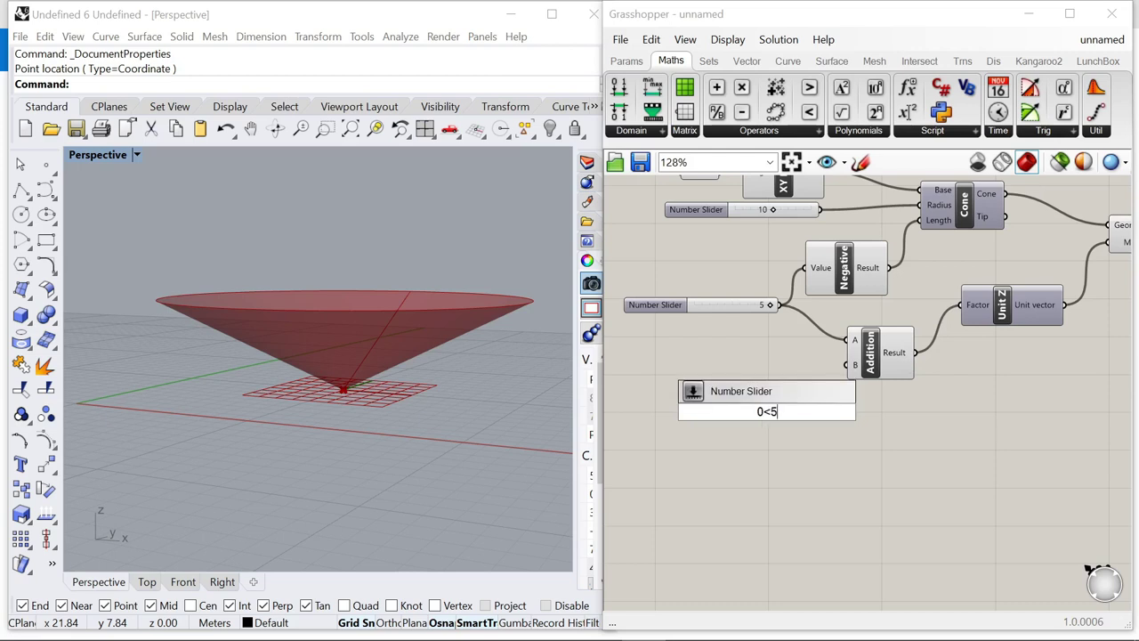
text(<5)
key(Return)
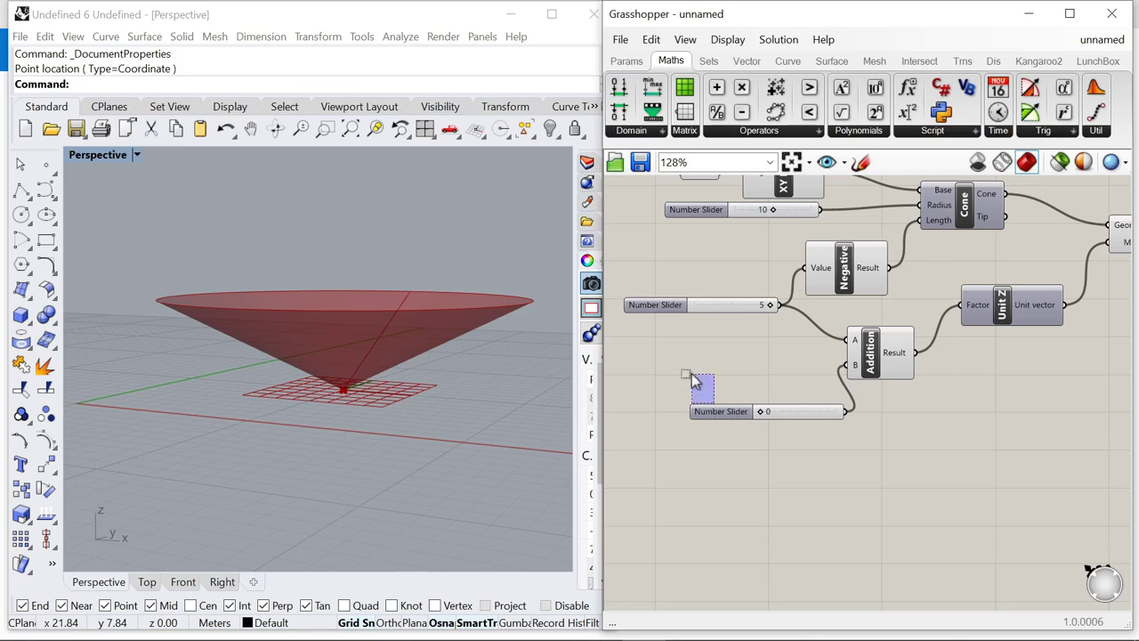
drag(719, 418, 762, 389)
mouse_move(450, 388)
right_down()
mouse_move(383, 357)
mouse_move(440, 394)
right_up()
scroll(788, 382, down, 5)
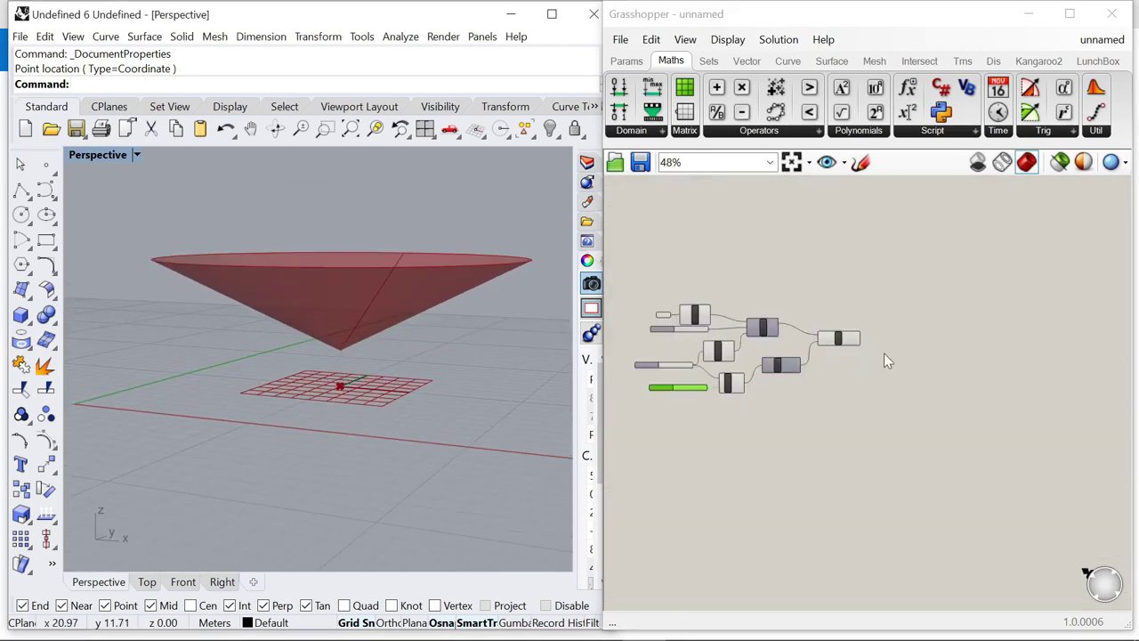
- Reposition the Move component in line with the Cone output so their connecting wire runs straight
scroll(883, 353, up, 2)
click(819, 331)
click(940, 388)
scroll(862, 356, up, 2)
drag(795, 320, 814, 289)
click(824, 329)
scroll(353, 380, down, 4)
- Start a flat spiral in Rhino centred on the base point at 10, 10 with a first radius of 10 m
right_drag(356, 383, 373, 438)
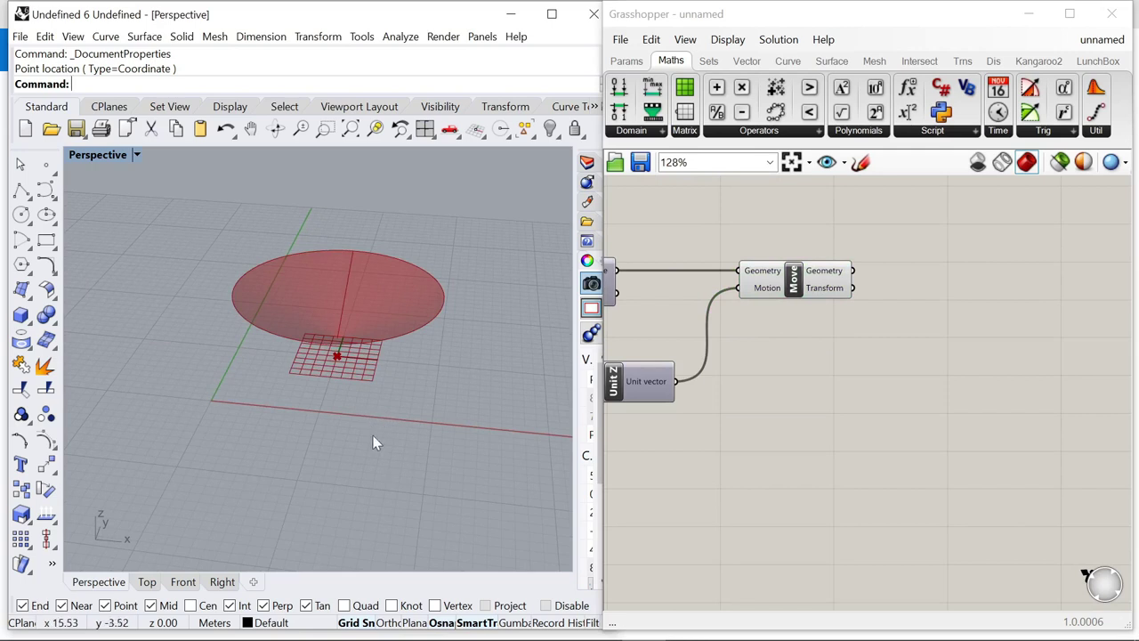
click(56, 202)
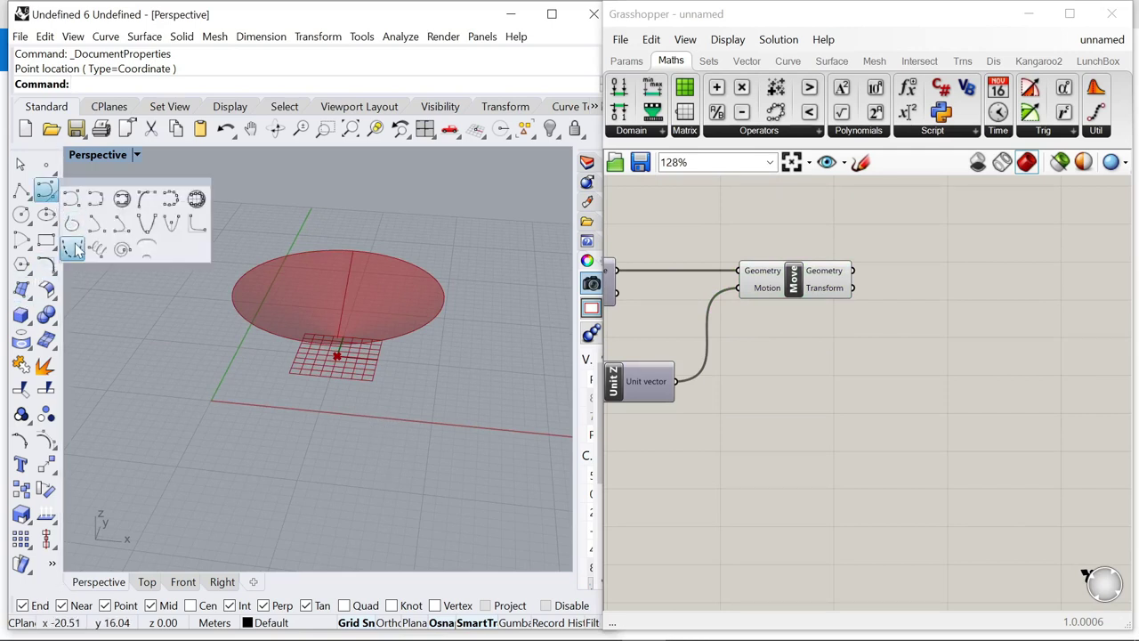
click(123, 250)
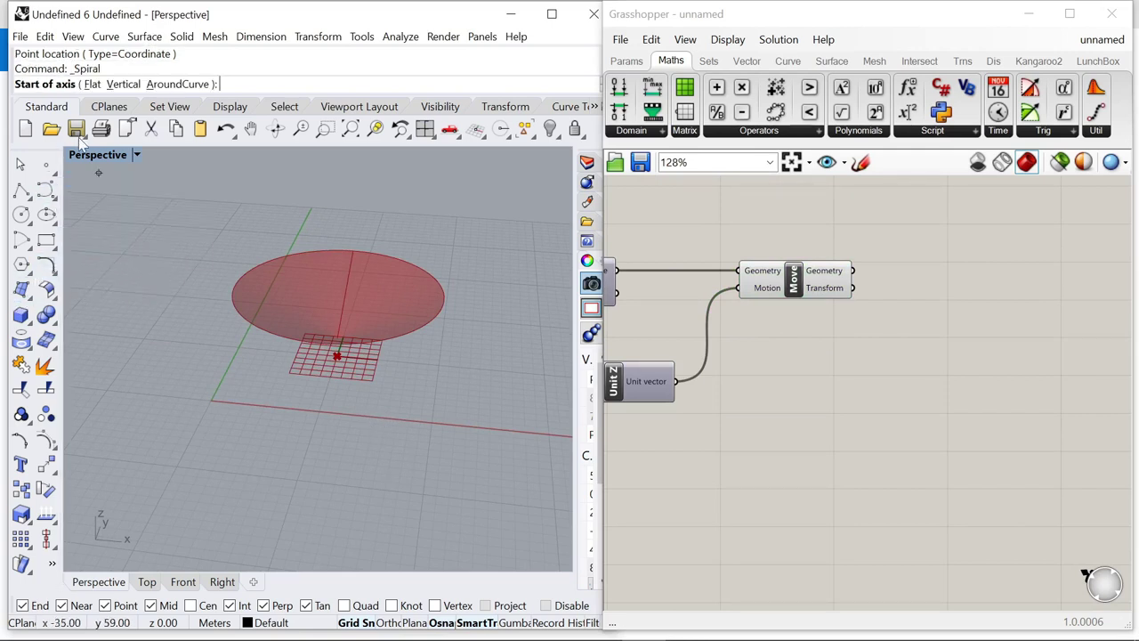
click(92, 84)
scroll(347, 365, up, 5)
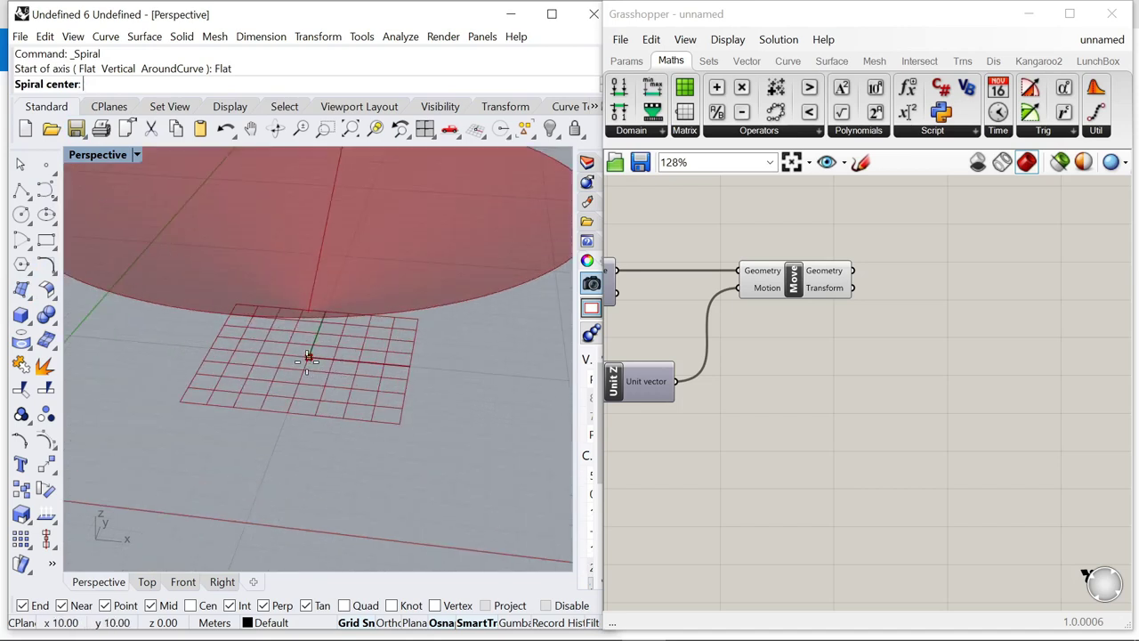
click(308, 359)
scroll(338, 360, down, 3)
scroll(418, 351, up, 2)
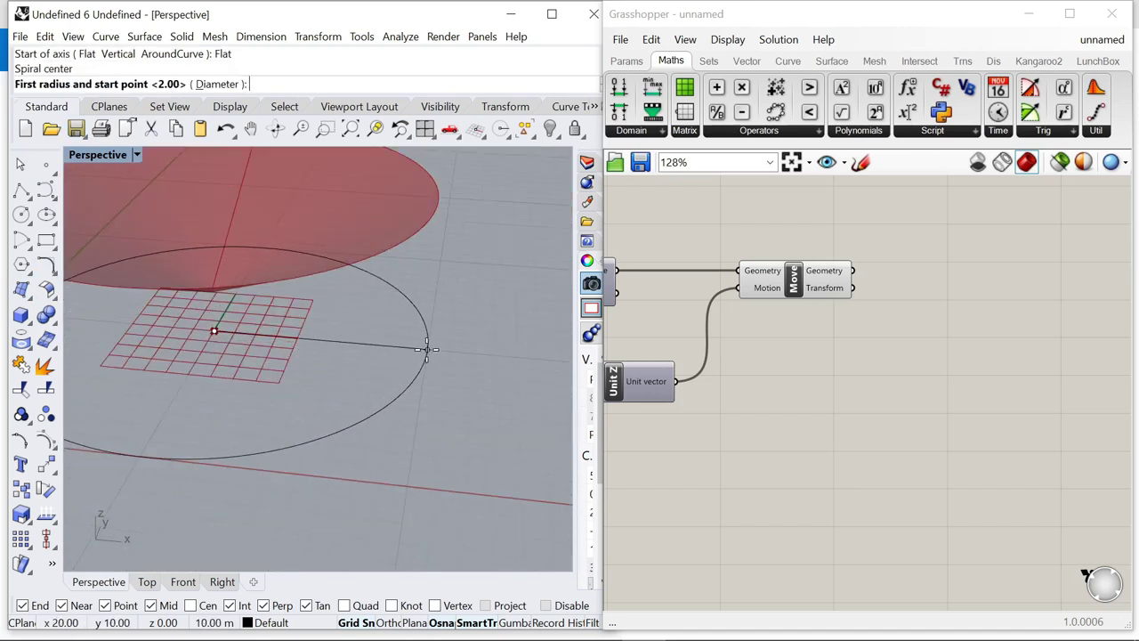
click(427, 349)
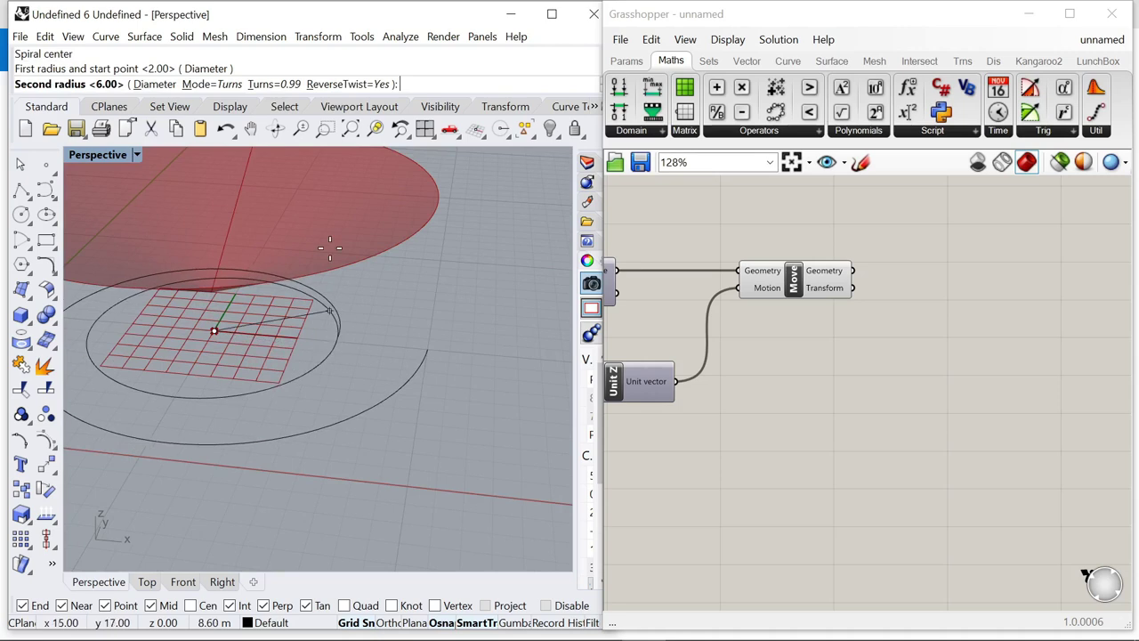
- Set the spiral's number of turns to 3
click(287, 84)
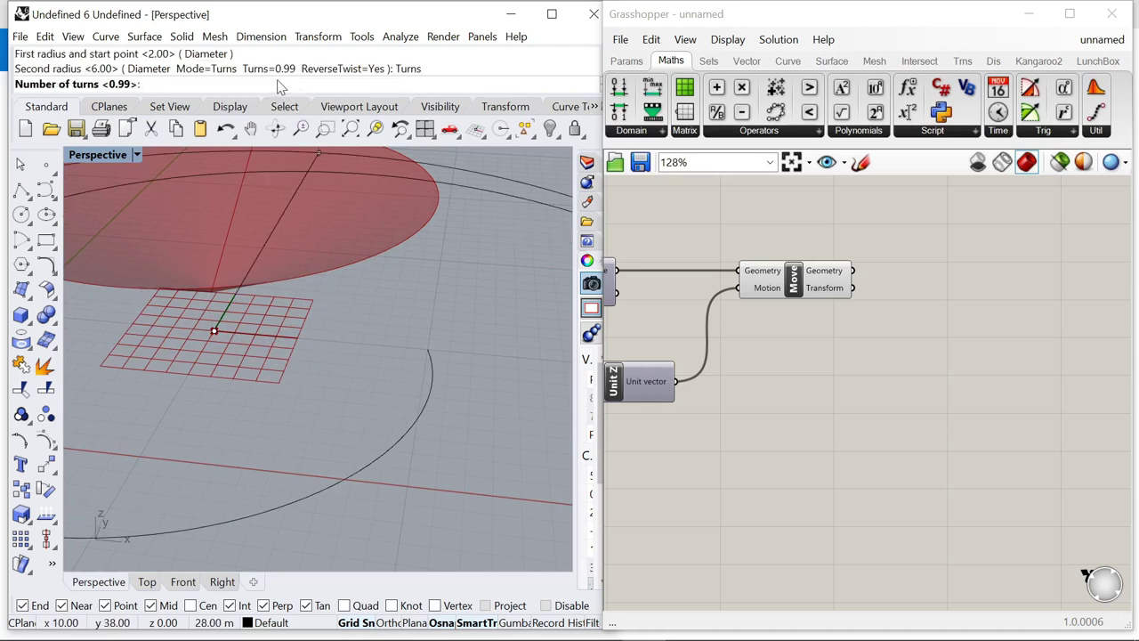
text(3)
key(Return)
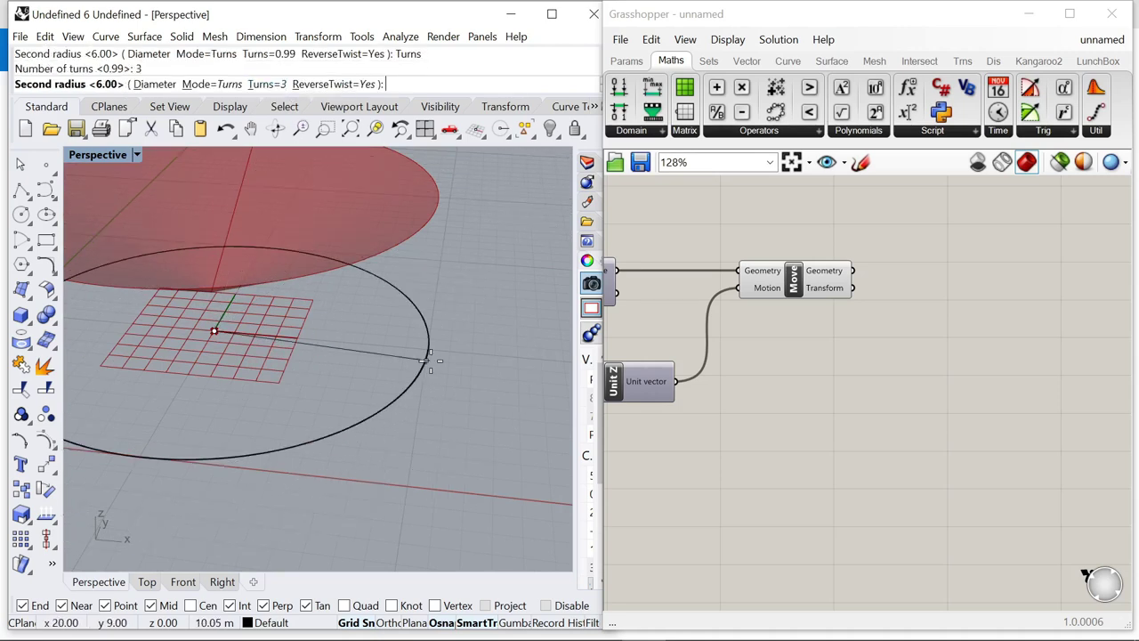
- Set the spiral to 2 turns and finish it with a second radius of about 2 m
click(270, 85)
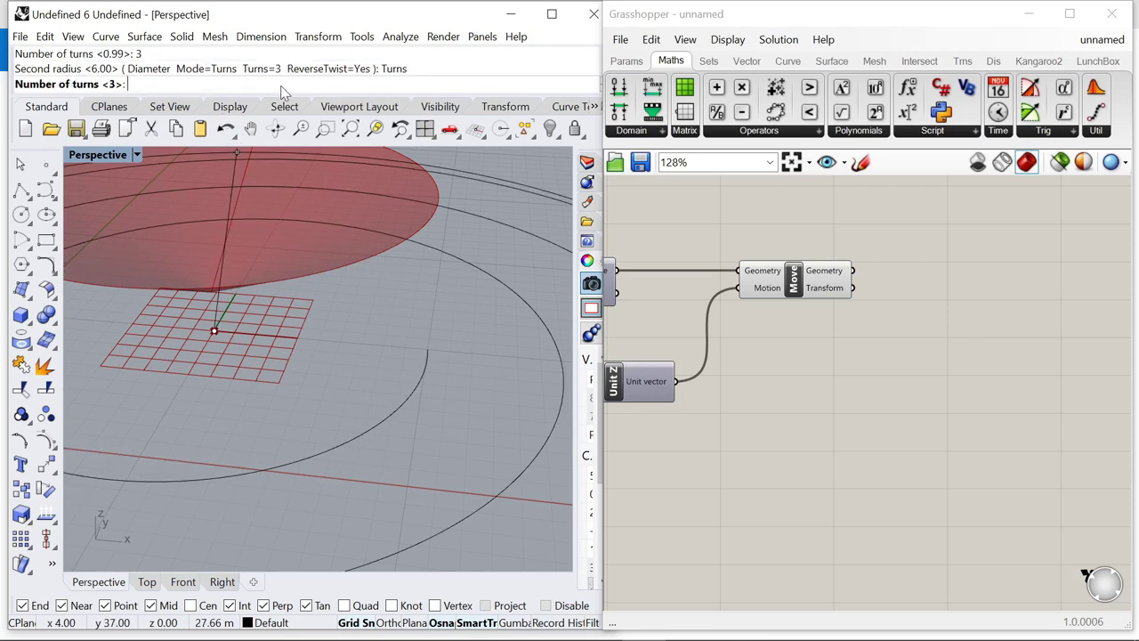
text(2)
key(Return)
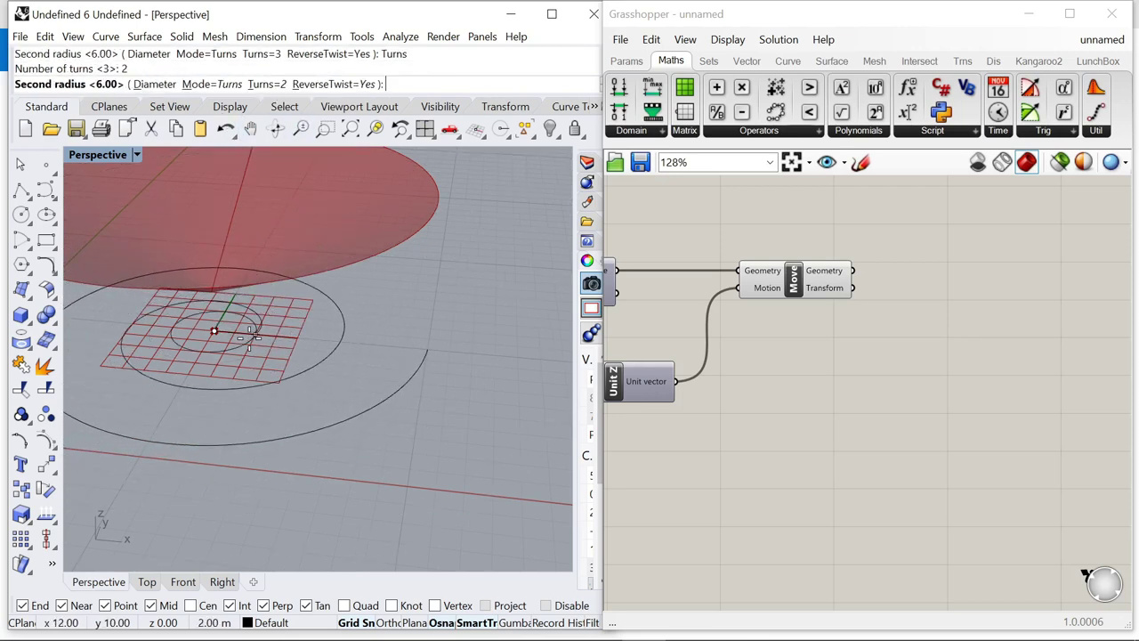
click(250, 339)
scroll(378, 367, down, 5)
mouse_move(370, 374)
right_down()
mouse_move(414, 348)
mouse_move(371, 354)
right_up()
scroll(718, 317, down, 4)
scroll(718, 317, up, 4)
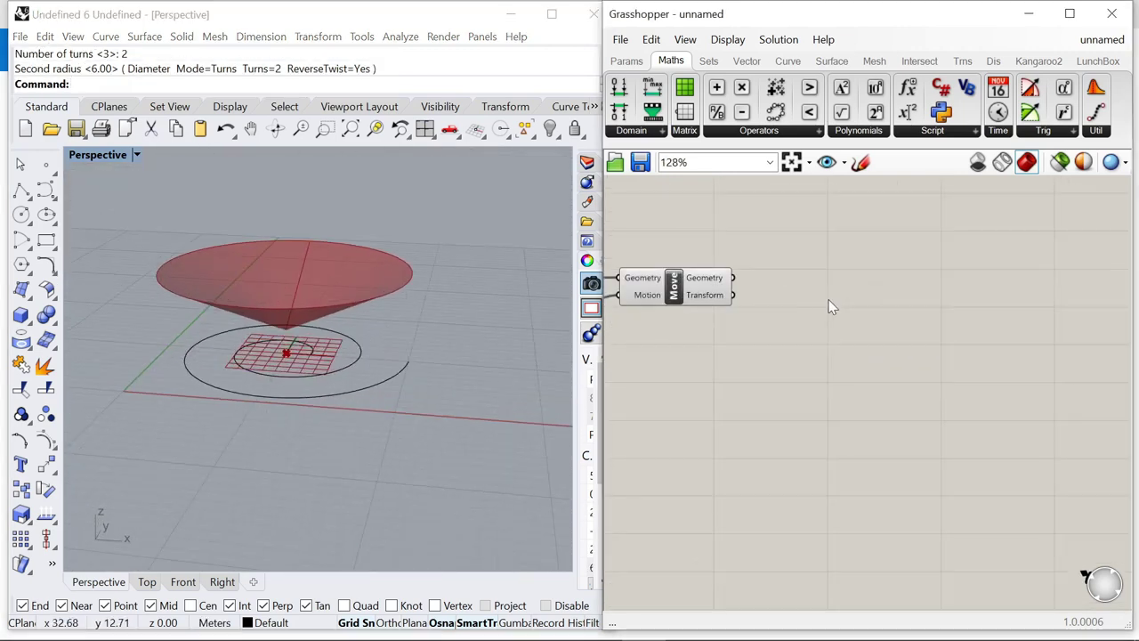
- Add the curve Project component for projecting curves onto a Brep beside the Move component
double_click(828, 302)
text(project)
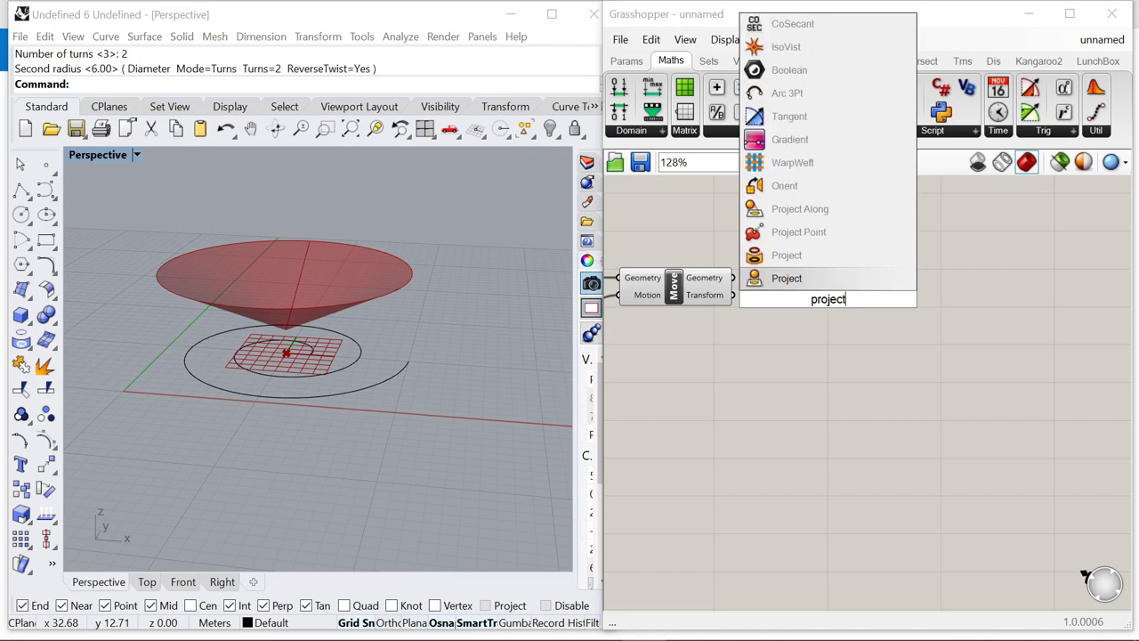
click(807, 260)
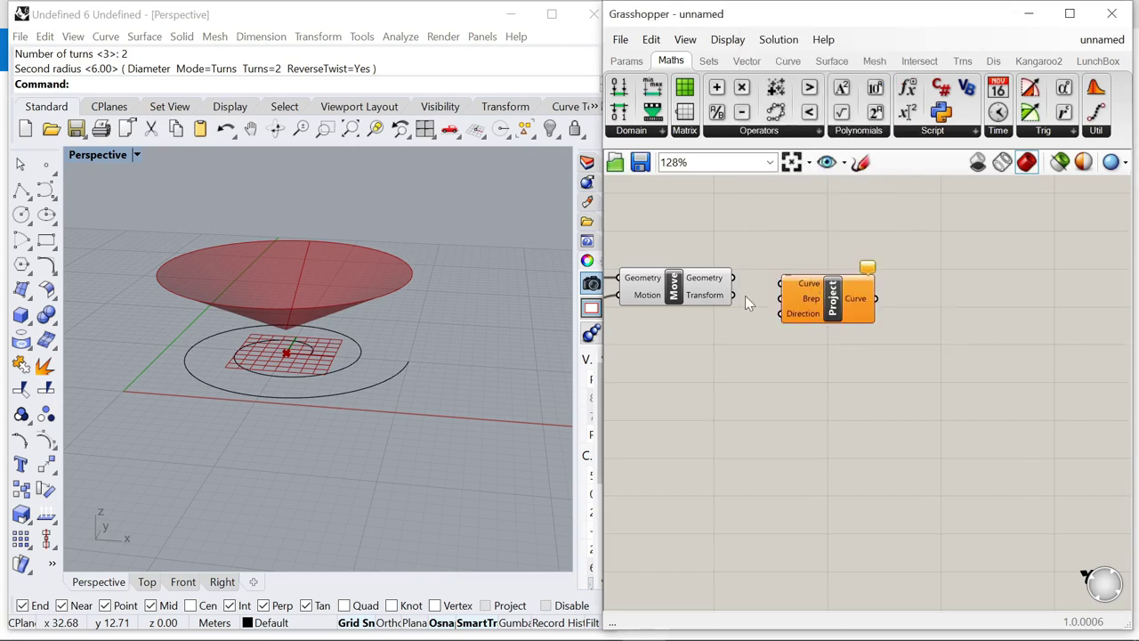
- Add a Curve parameter, reference the drawn spiral in it and internalise its data
scroll(712, 307, up, 2)
scroll(859, 307, down, 4)
scroll(817, 253, up, 4)
double_click(814, 254)
text(curve)
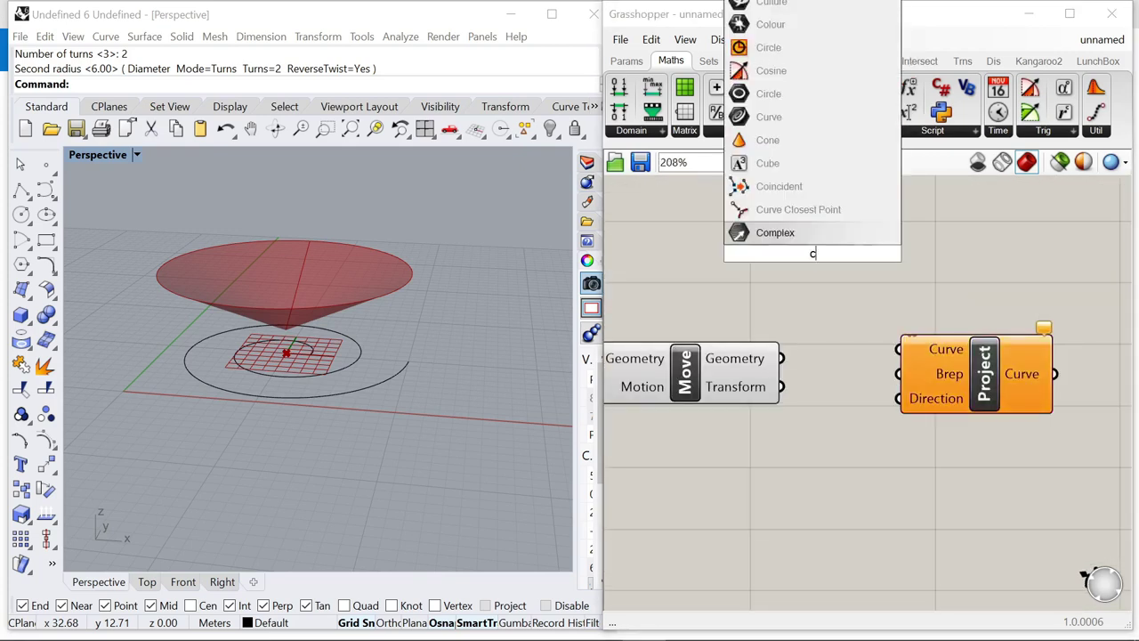
key(Return)
right_click(815, 257)
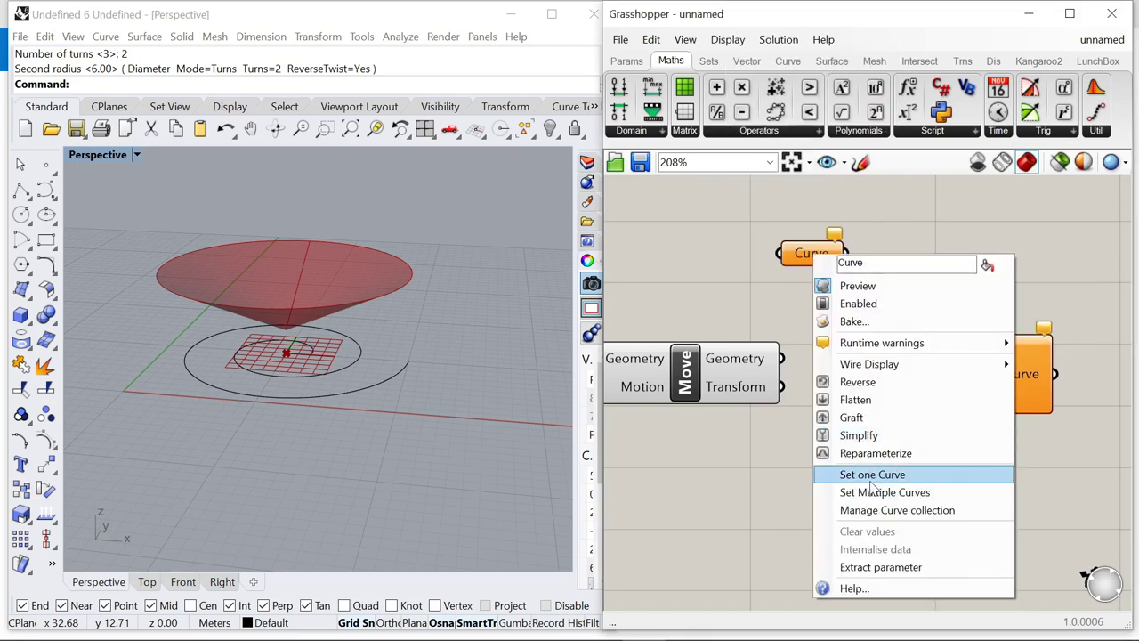
click(925, 472)
right_click(812, 253)
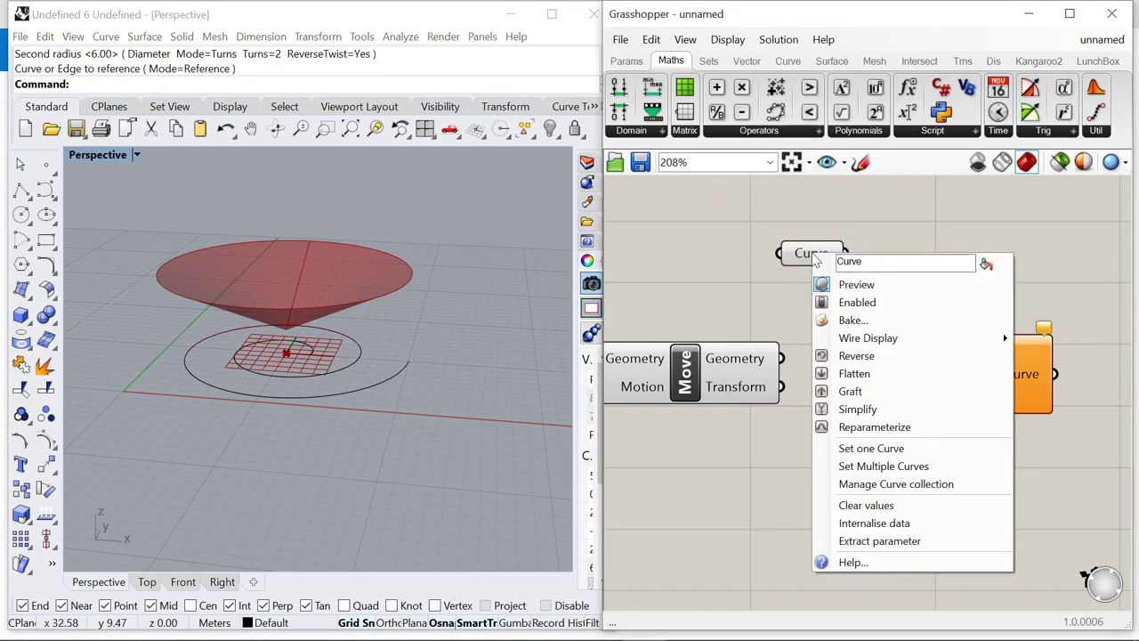
click(877, 524)
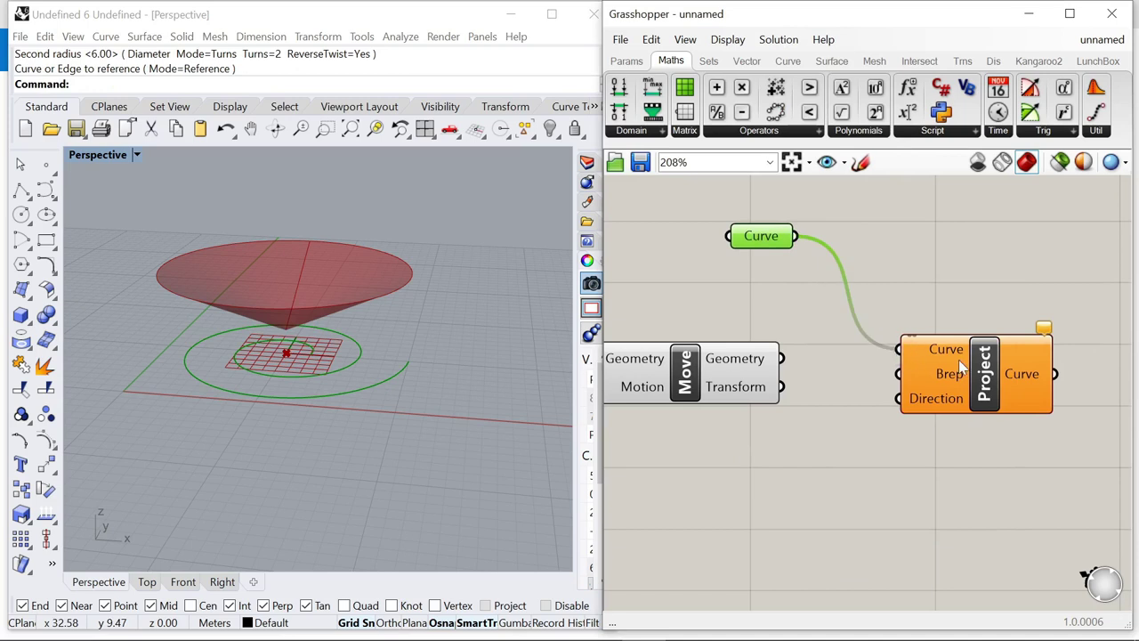
- Wire the spiral Curve into Project's Curve input and Move's Geometry into its Brep input, aligning the components
drag(958, 360, 957, 341)
click(854, 465)
scroll(760, 379, down, 5)
scroll(858, 383, up, 4)
drag(863, 381, 835, 380)
click(837, 452)
- Turn off the preview of the components upstream of Project
scroll(889, 358, down, 2)
scroll(876, 364, down, 6)
drag(828, 435, 701, 321)
right_click(738, 275)
click(794, 301)
click(794, 300)
- Delete the original flat spiral from the Rhino model
scroll(877, 364, up, 4)
click(388, 377)
key(Delete)
right_drag(300, 335, 397, 377)
scroll(846, 376, up, 3)
scroll(845, 336, down, 3)
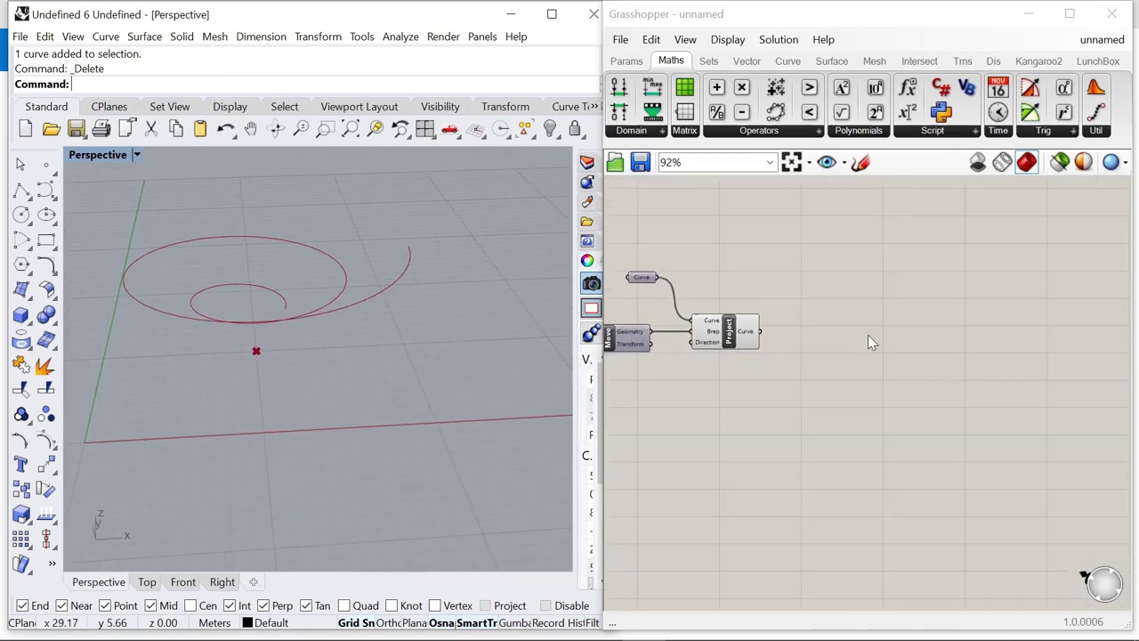
- Add a Sweep1 component with Project's Curve output as its Rail and place it further along the canvas
scroll(846, 336, up, 3)
double_click(846, 336)
text(sweep)
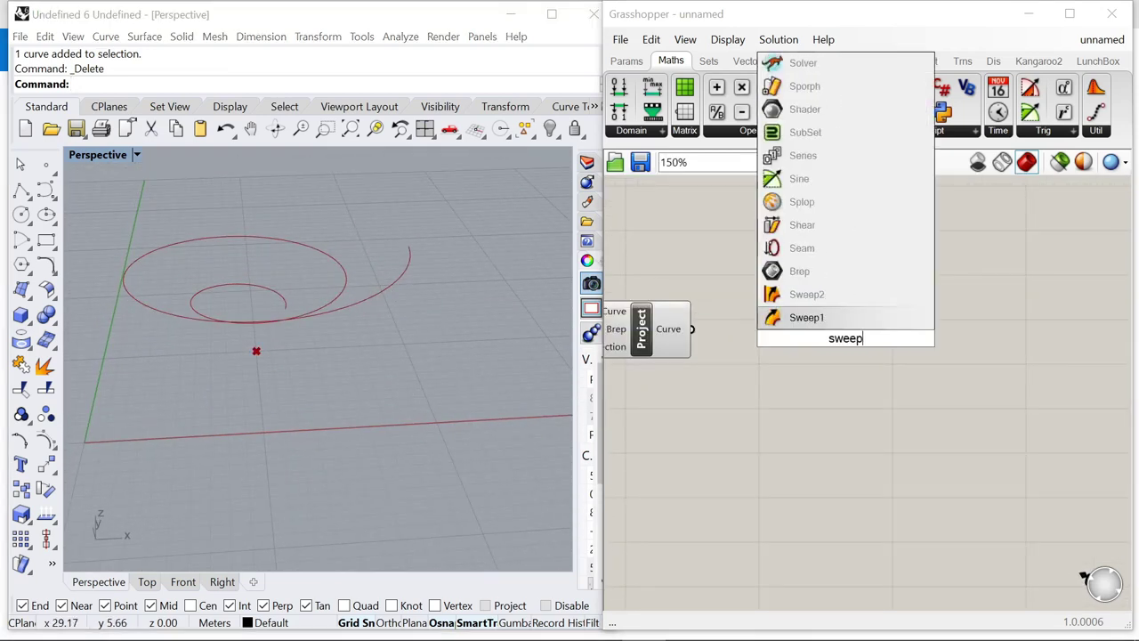
click(823, 319)
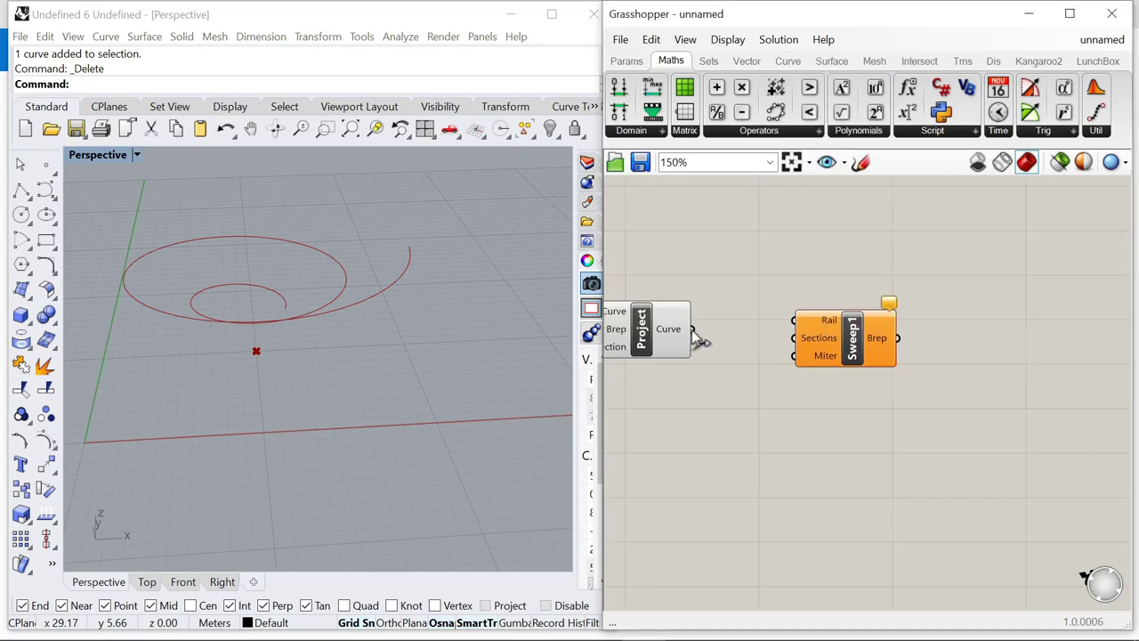
drag(796, 333, 977, 347)
- Add an Orient component below the rail wire and align Sweep1 with the Project output
double_click(799, 455)
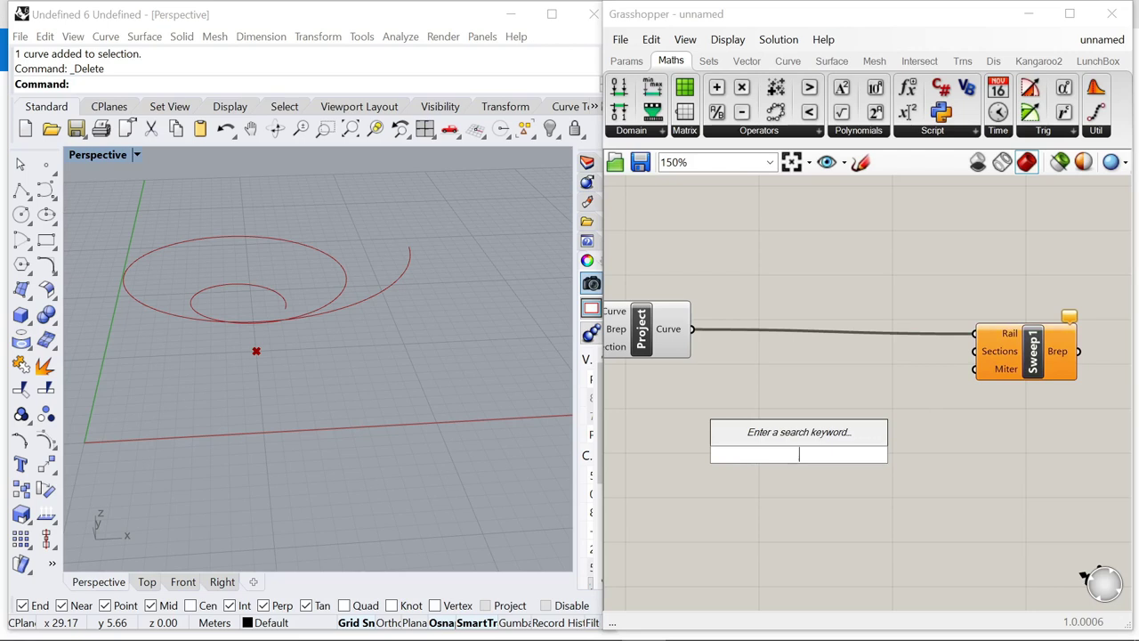
text(orient)
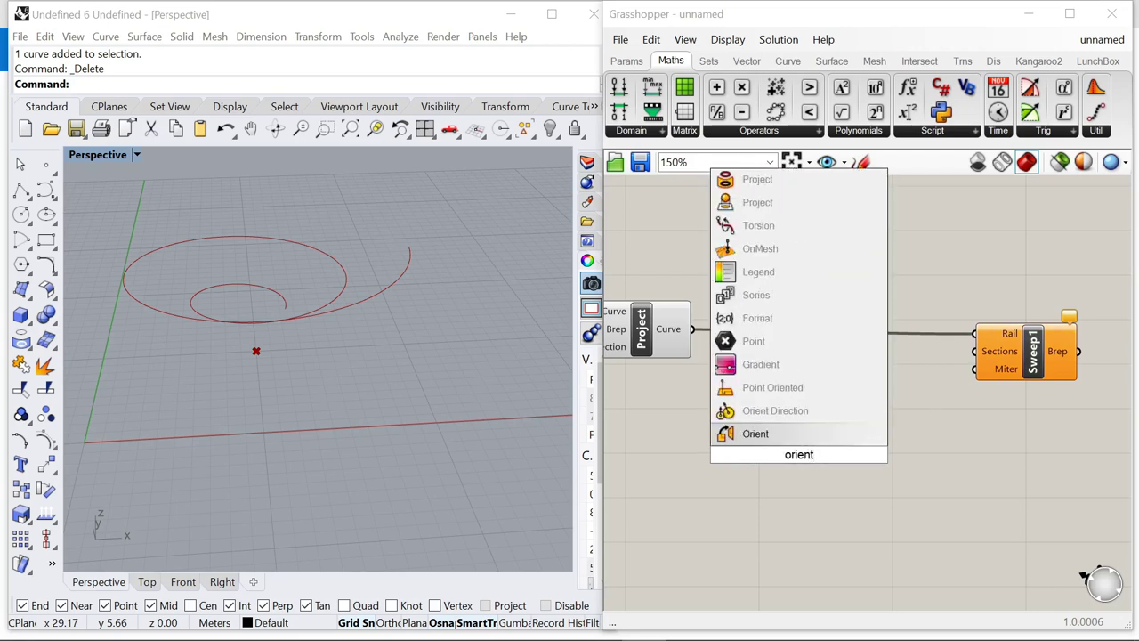
click(794, 441)
scroll(823, 409, down, 4)
scroll(926, 391, up, 4)
drag(935, 354, 995, 351)
drag(695, 463, 854, 455)
scroll(846, 405, down, 5)
scroll(721, 423, up, 2)
- Add a Horizontal Frame component fed by the projected curve and reparameterize its Curve input
double_click(720, 424)
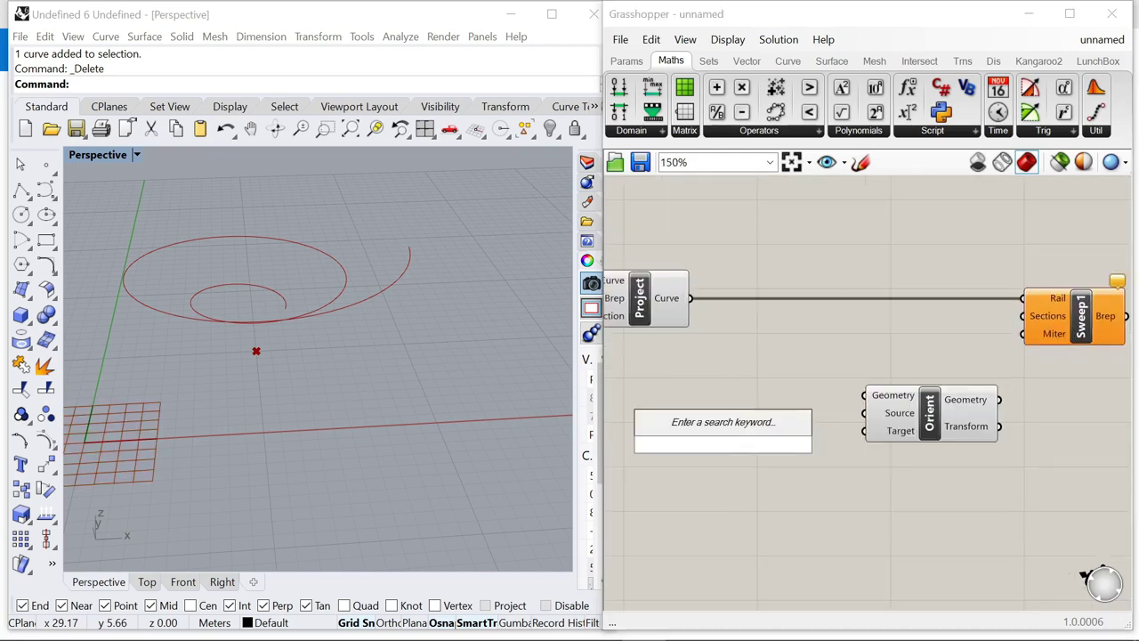
text(horizontal)
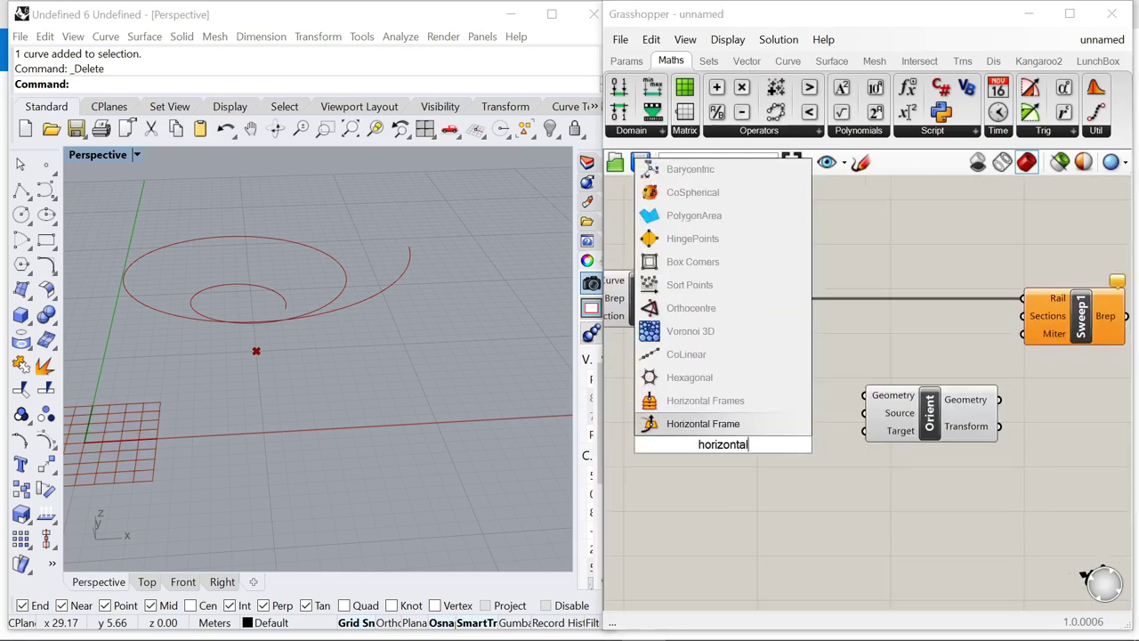
click(681, 402)
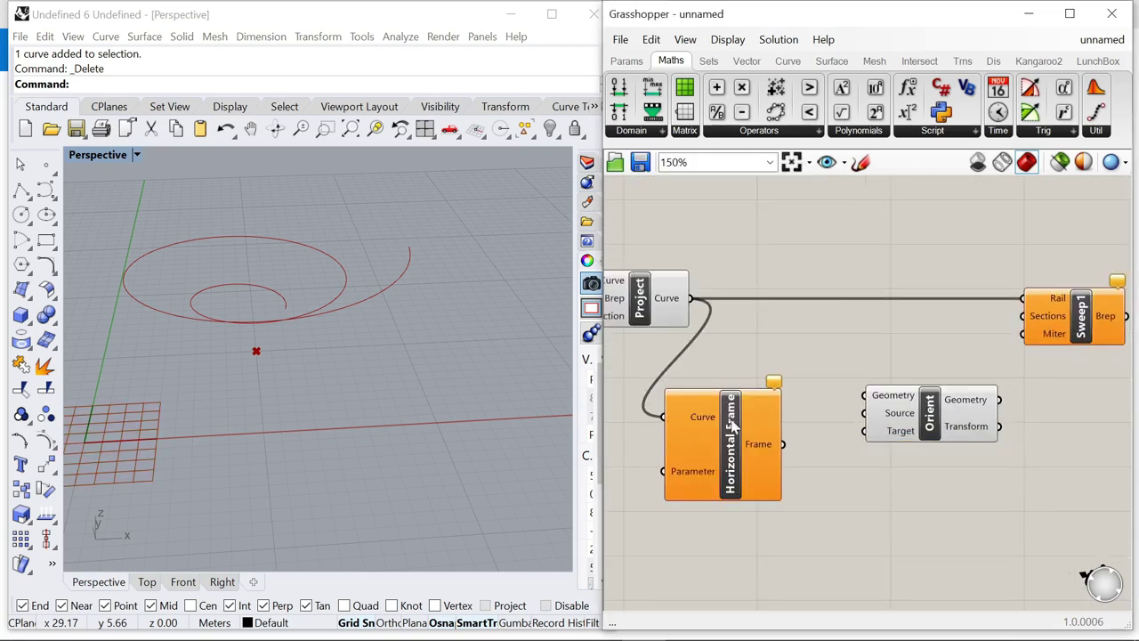
drag(732, 427, 850, 366)
drag(929, 414, 1009, 466)
scroll(866, 370, up, 5)
right_click(867, 369)
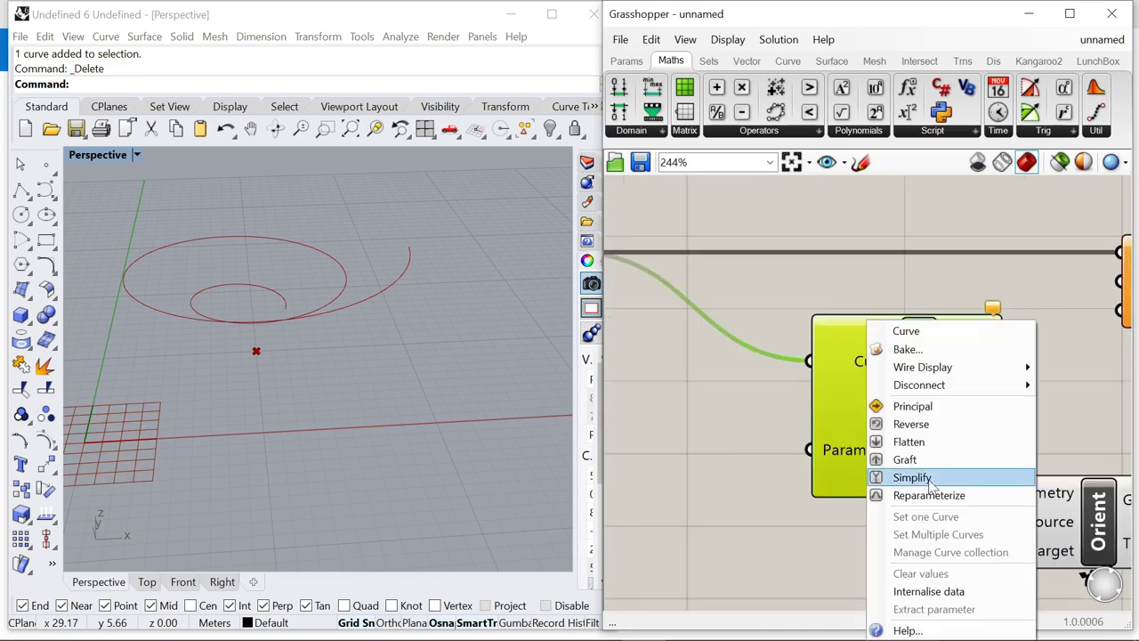
click(916, 494)
- Add a 0 to 1 decimal number slider, connect it to Horizontal Frame's Parameter input and set it to 0.00
double_click(623, 477)
text(0<1.)
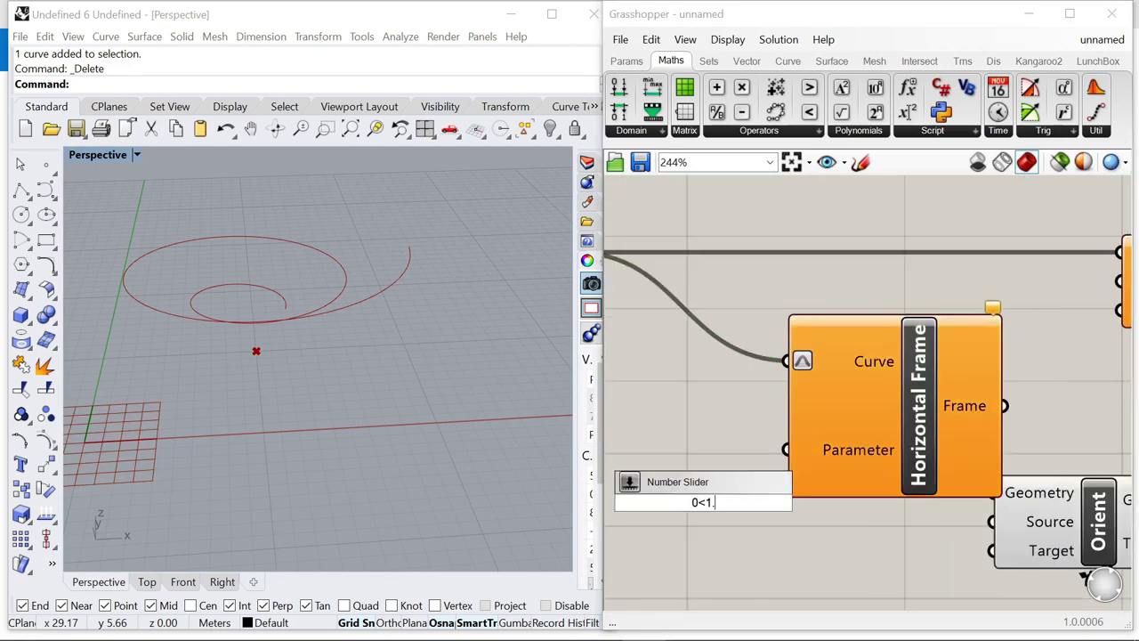
key(Return)
scroll(684, 336, down, 7)
drag(852, 324, 923, 324)
drag(739, 357, 865, 434)
scroll(827, 353, up, 2)
drag(831, 359, 801, 397)
drag(614, 407, 718, 400)
scroll(707, 396, up, 4)
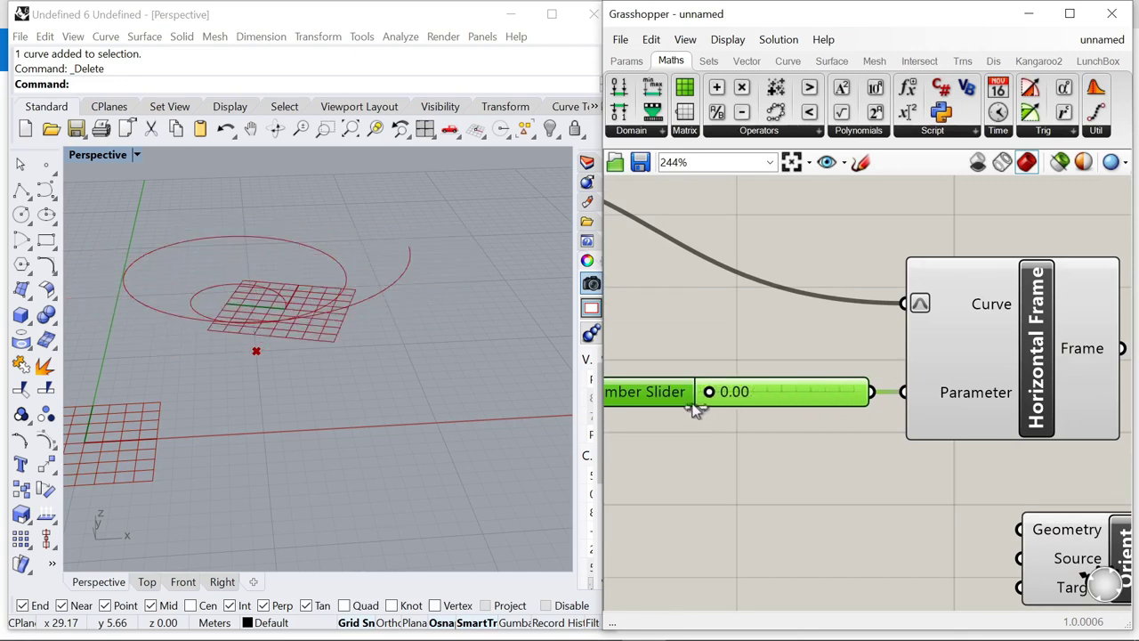
- Reposition Sweep1 and Orient to make room beside the Horizontal Frame component
scroll(728, 360, down, 6)
scroll(876, 348, up, 4)
drag(876, 274, 974, 275)
drag(799, 490, 967, 421)
scroll(275, 303, up, 4)
scroll(373, 305, down, 8)
scroll(264, 347, up, 5)
- Draw a short line parallel to the Y axis on the negative X side of the Rhino origin
right_drag(305, 383, 306, 395)
click(26, 195)
click(45, 193)
scroll(197, 373, up, 5)
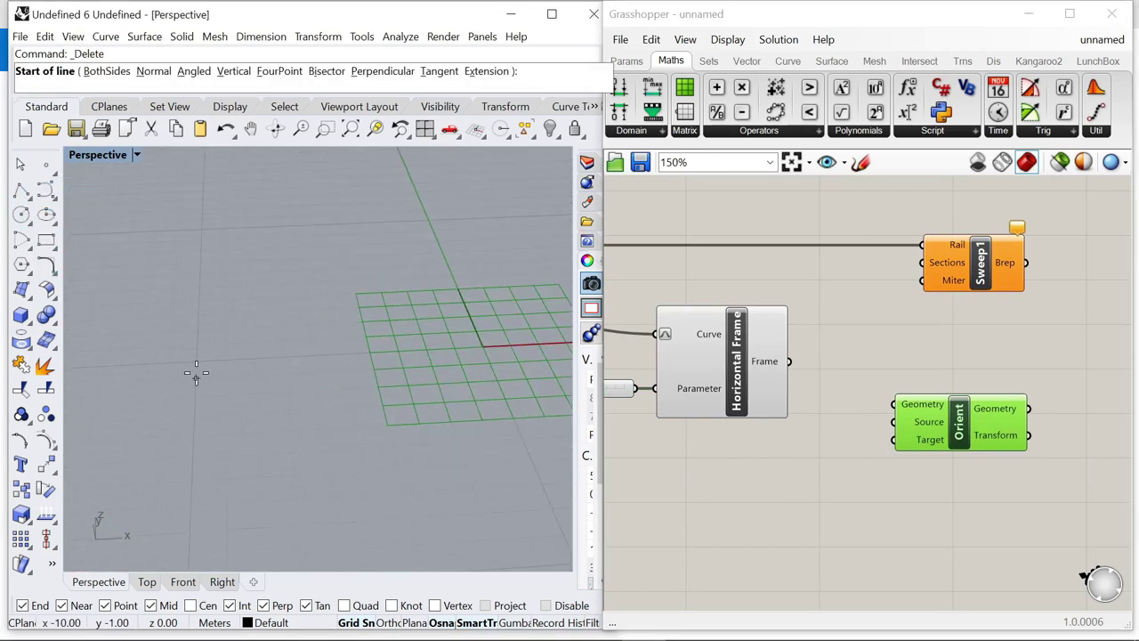
click(197, 360)
click(198, 328)
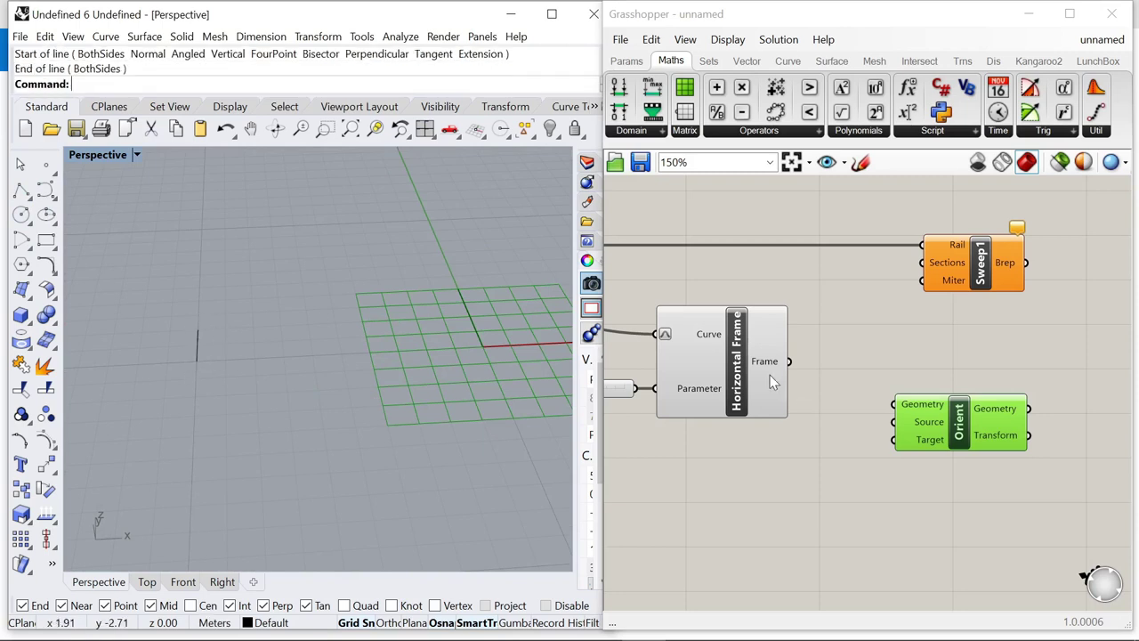
- Add a Curve parameter, reference the short line, internalise it and connect it to Orient's Geometry input
scroll(770, 374, up, 2)
double_click(766, 491)
text(curve)
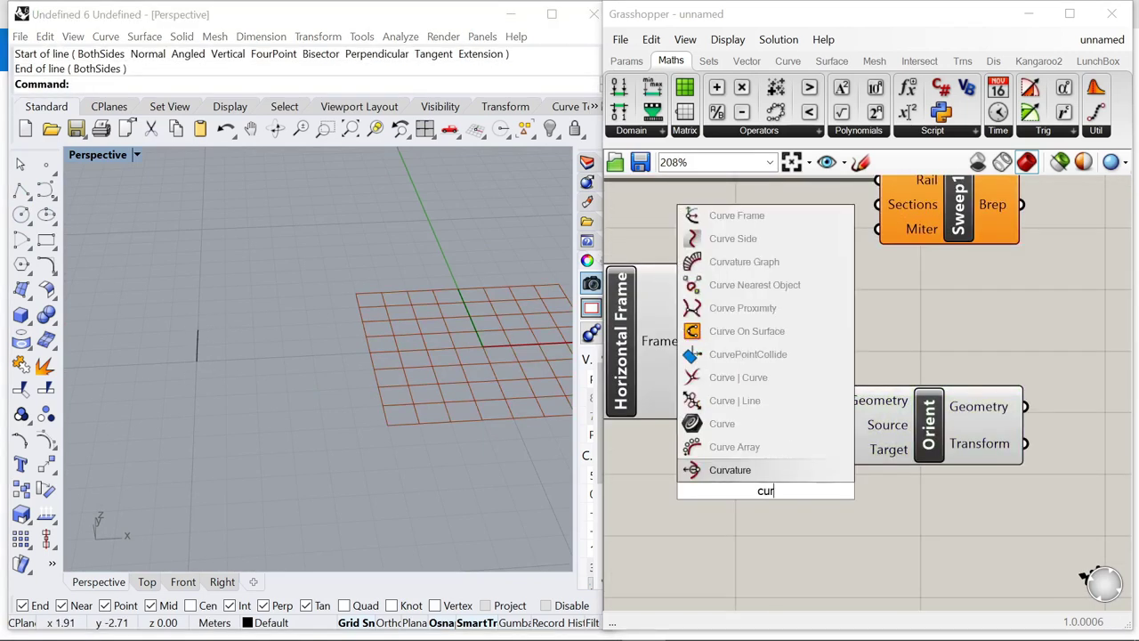
key(Return)
right_click(766, 492)
click(836, 523)
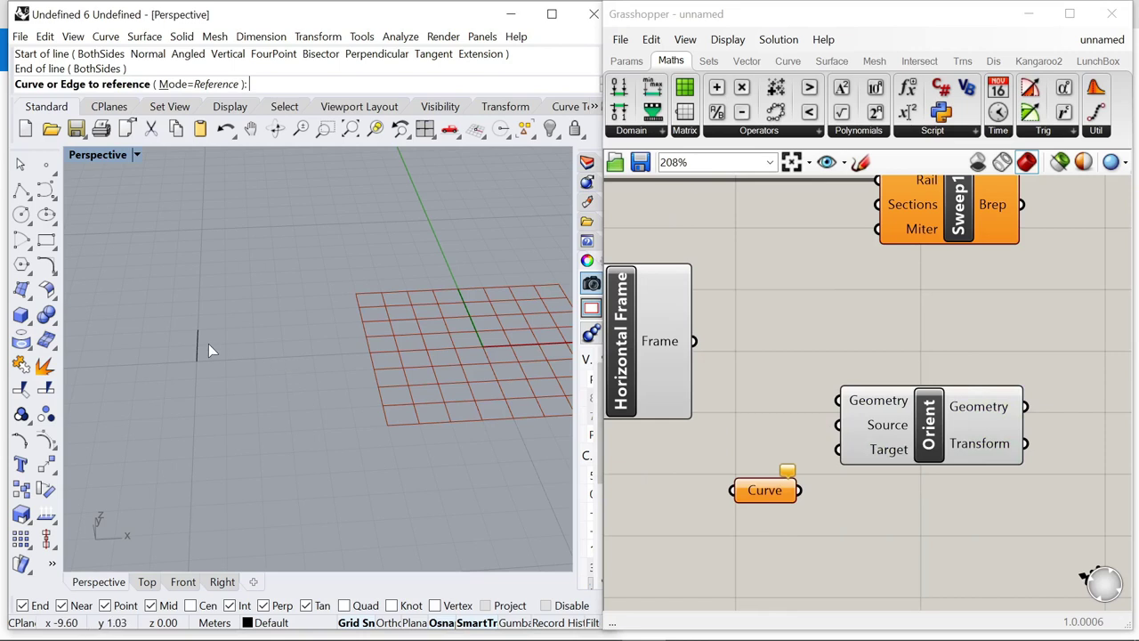
click(197, 345)
right_click(764, 491)
click(828, 590)
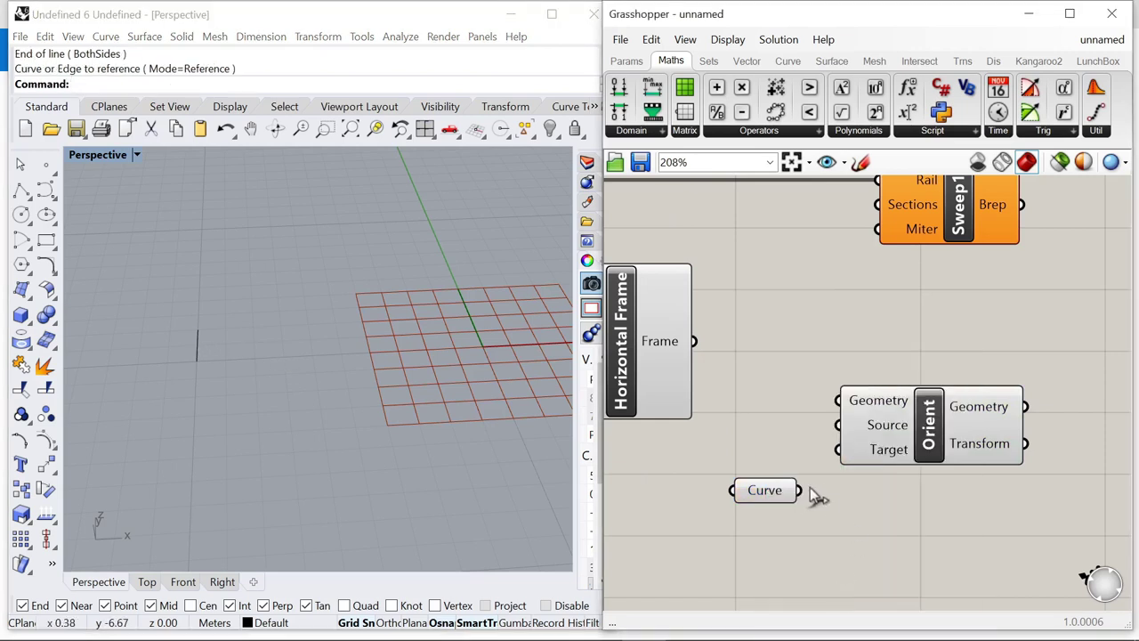
drag(850, 420, 917, 494)
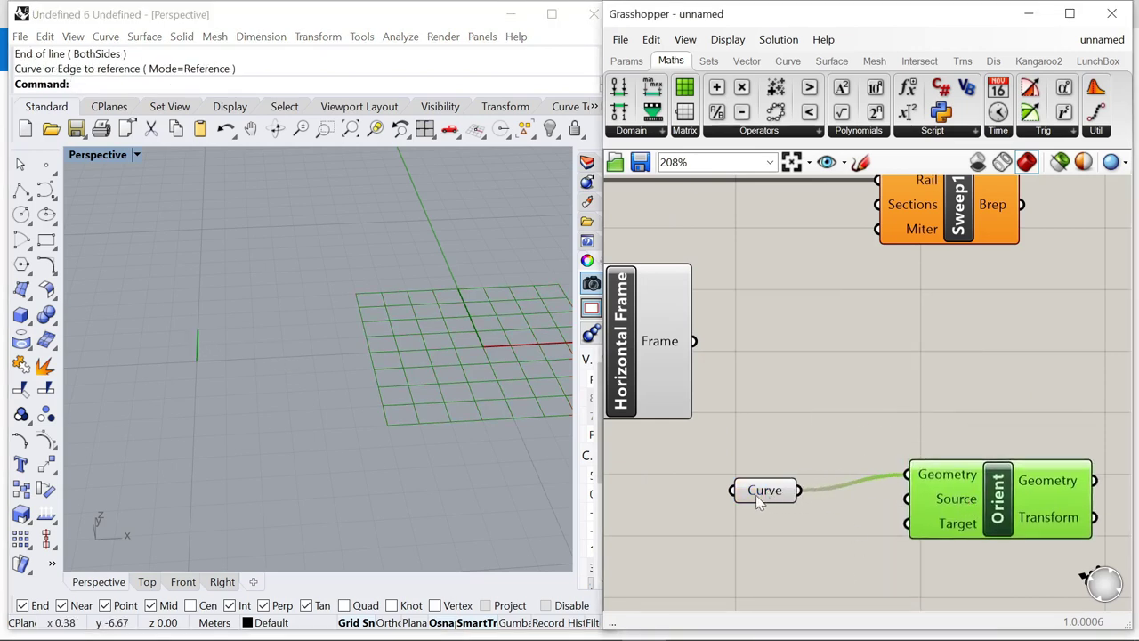
drag(761, 503, 800, 494)
- Add a Point parameter set to the short line's start point and connect it to Orient's Source input
double_click(786, 519)
text(point)
key(Return)
right_click(771, 521)
click(860, 533)
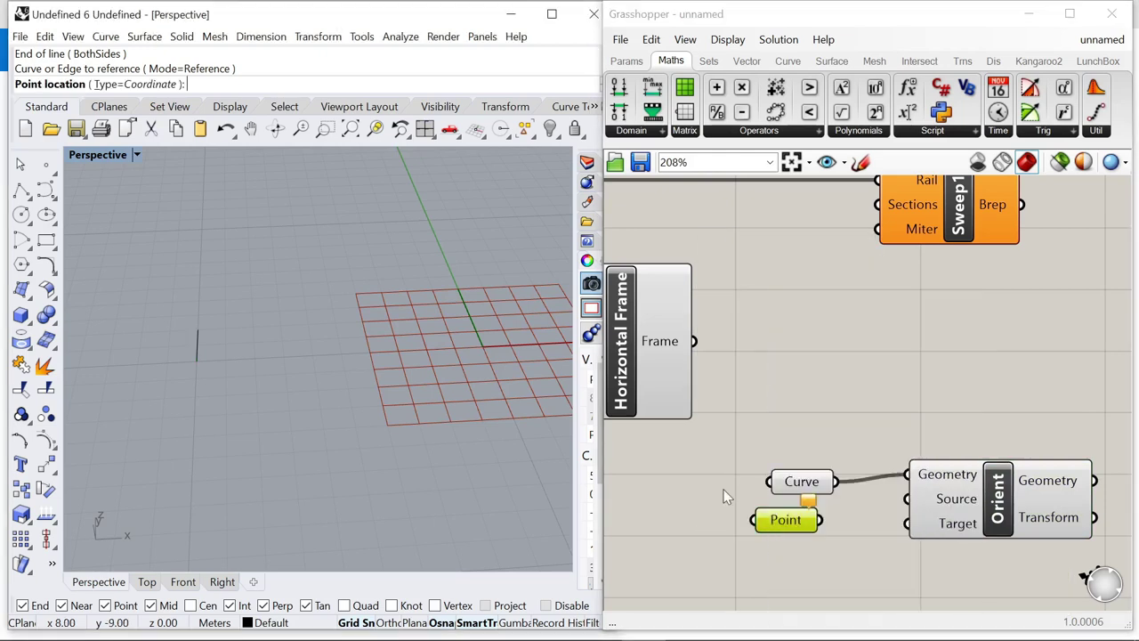
click(198, 362)
key(Return)
drag(822, 524, 906, 498)
drag(773, 522, 759, 492)
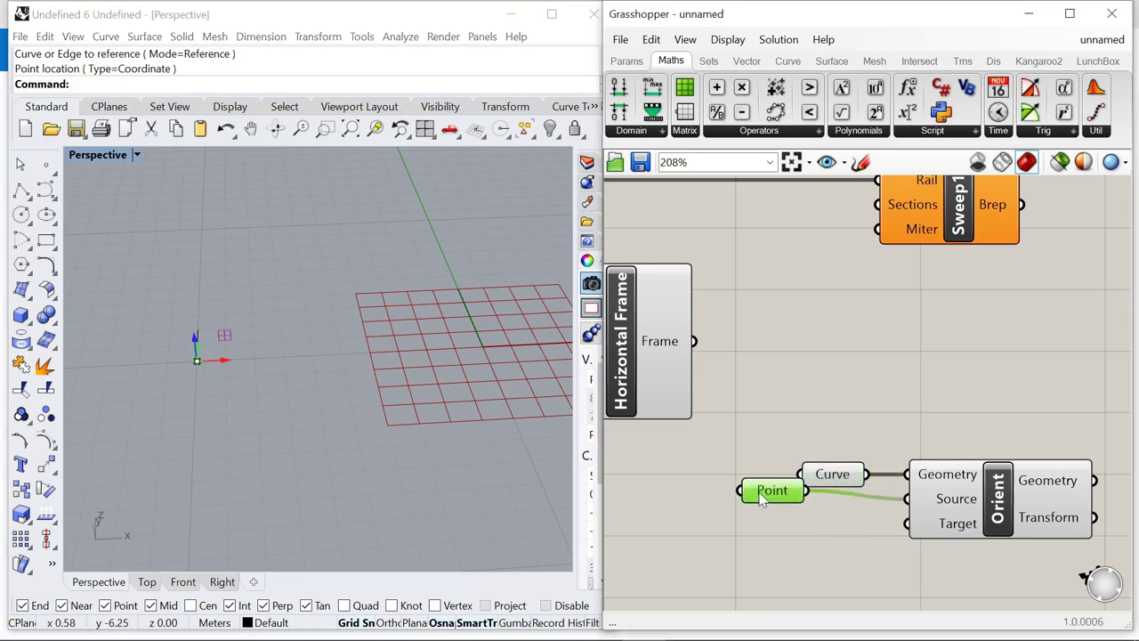
- Connect Horizontal Frame's Frame output to Orient's Target input and move Sweep1 further along
click(808, 425)
scroll(808, 425, down, 3)
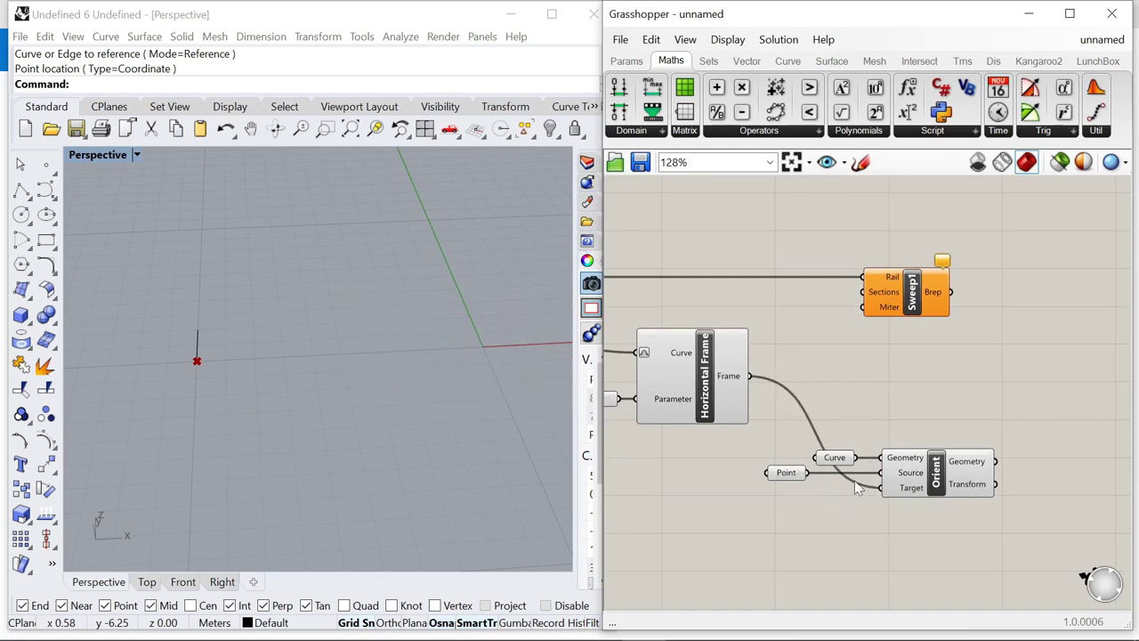
scroll(856, 487, down, 3)
drag(851, 345, 946, 349)
scroll(321, 371, up, 5)
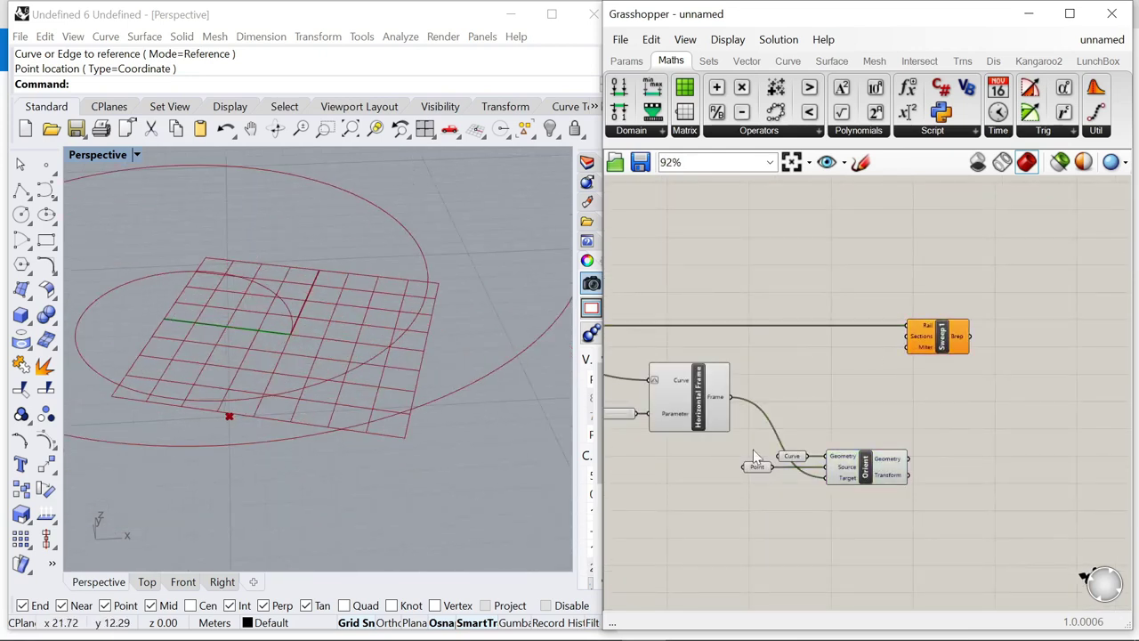
- Turn off the preview of the Horizontal Frame component
right_drag(753, 449, 844, 451)
click(795, 384)
right_click(750, 283)
click(801, 307)
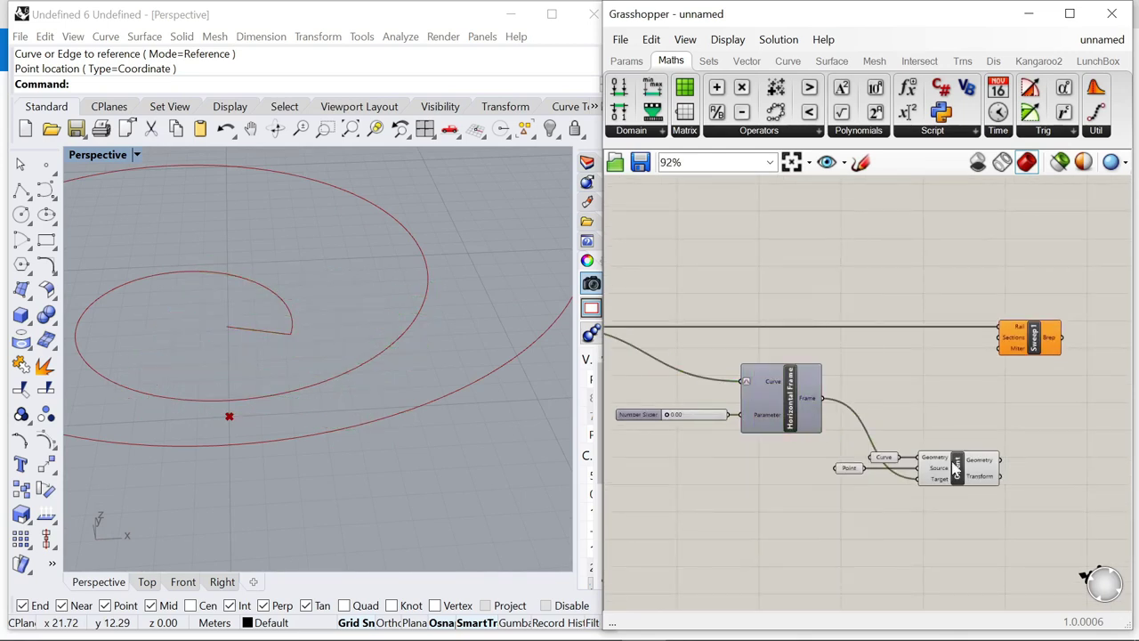
- Connect Orient's Geometry output to Sweep1's Sections input to generate the spiral ramp surface and inspect it
drag(954, 362, 999, 337)
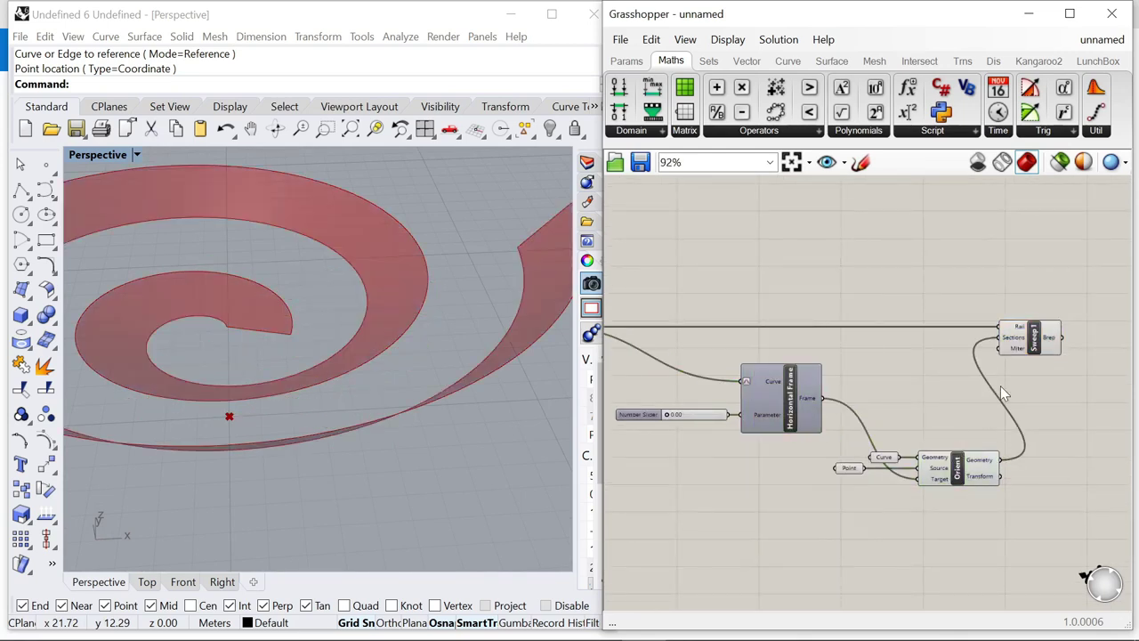
right_drag(333, 402, 294, 350)
right_drag(349, 440, 405, 474)
right_drag(778, 392, 676, 406)
scroll(676, 406, down, 1)
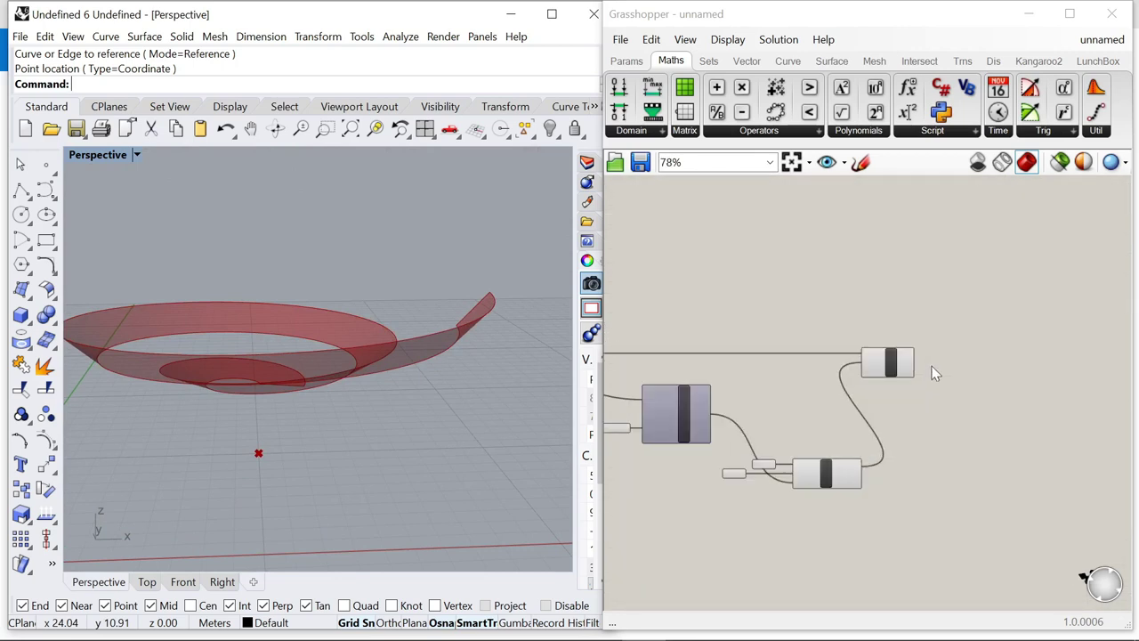
- Move Orient up beside Sweep1 and line up the Curve and Point parameters with its Geometry and Source inputs
drag(883, 357, 898, 352)
scroll(828, 461, up, 4)
drag(829, 501, 809, 375)
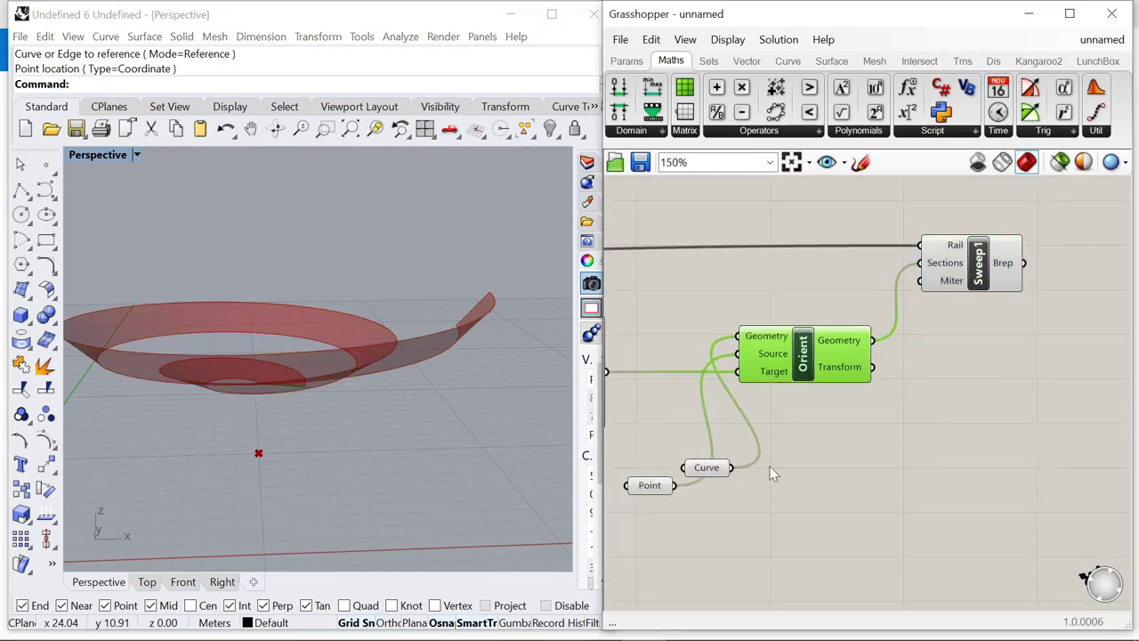
drag(704, 465, 692, 398)
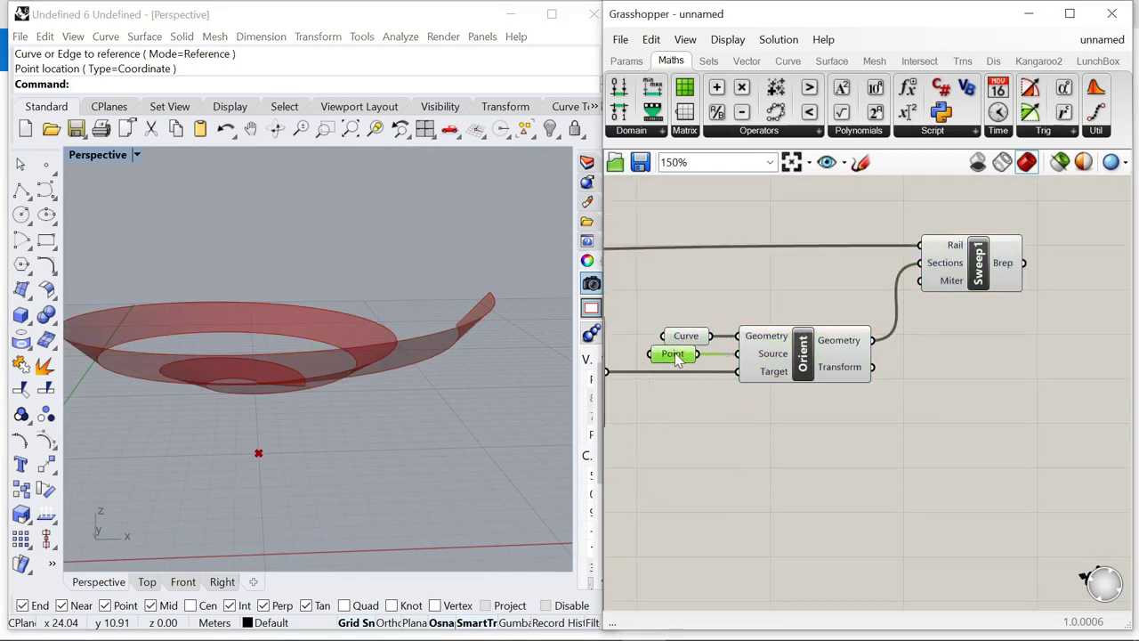
click(982, 265)
right_drag(378, 436, 371, 474)
- Move the cone's radius slider higher, add a Rectangle component and connect XY Plane's Plane output to its Plane input
scroll(1012, 363, down, 4)
scroll(904, 397, up, 2)
scroll(1023, 354, down, 2)
scroll(777, 322, up, 5)
scroll(801, 383, down, 3)
scroll(816, 408, up, 1)
drag(701, 439, 701, 334)
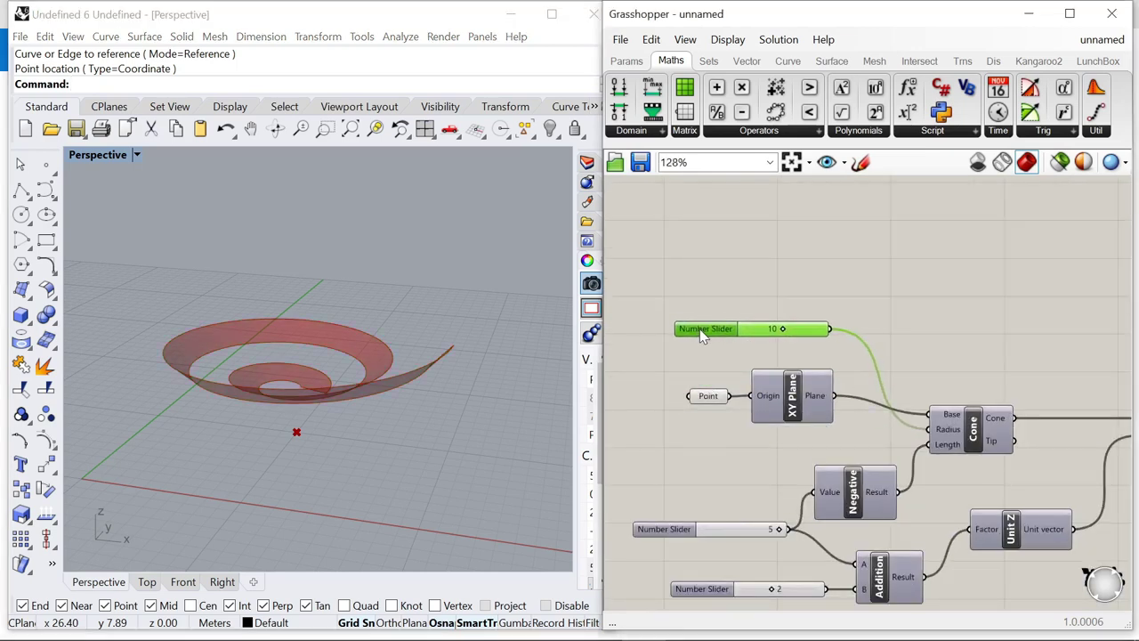
right_drag(914, 200, 770, 280)
double_click(771, 280)
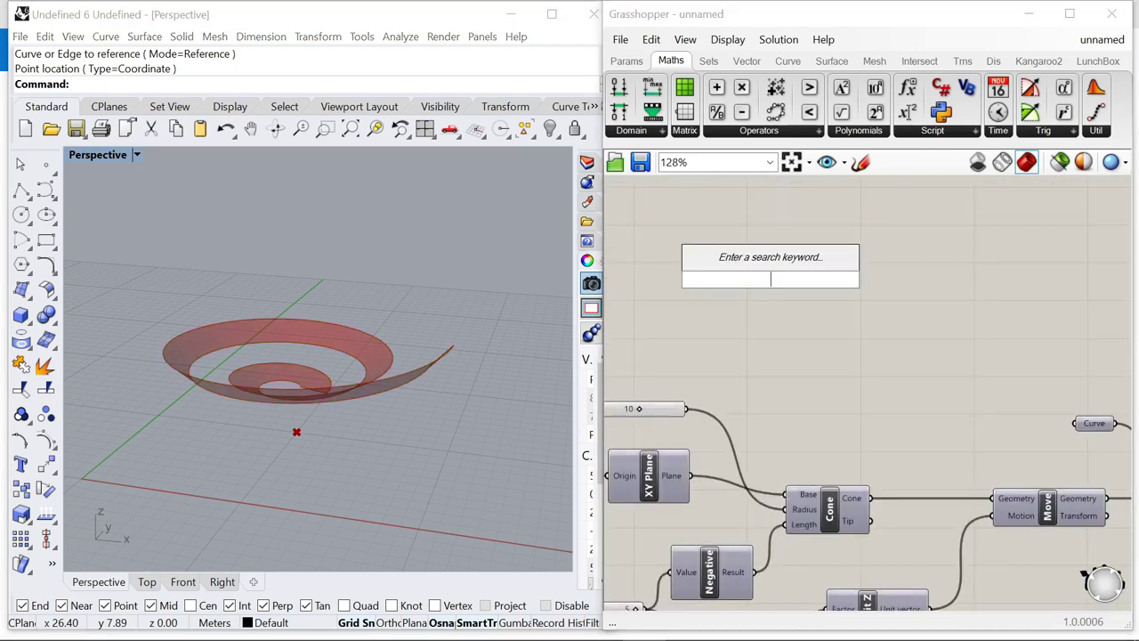
text(rextangle)
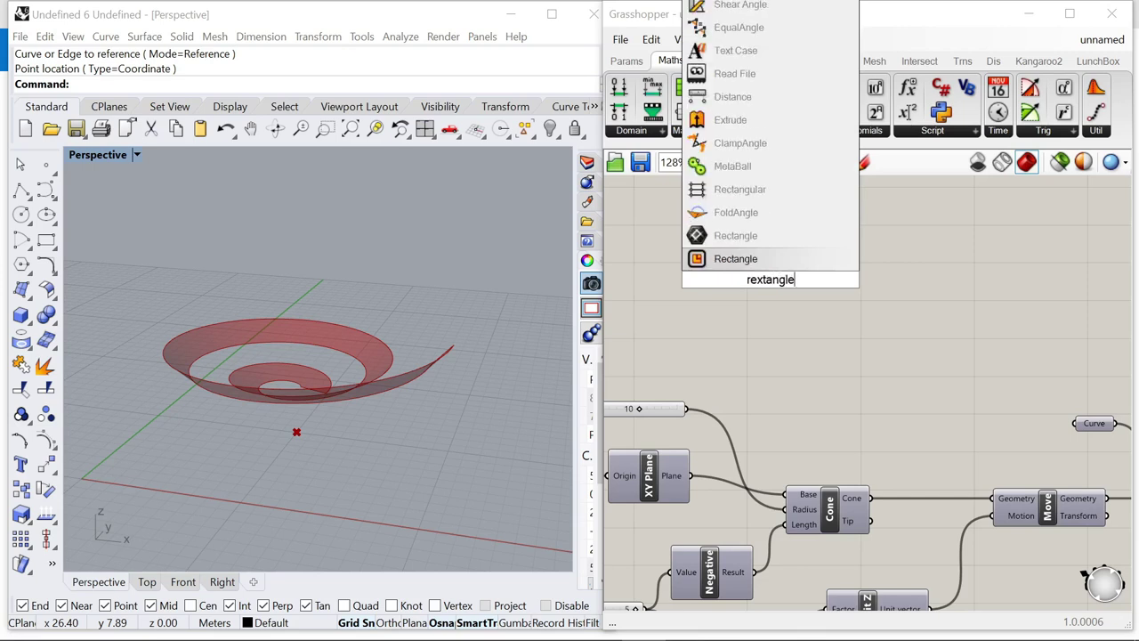
key(Return)
scroll(720, 369, down, 5)
scroll(721, 369, up, 5)
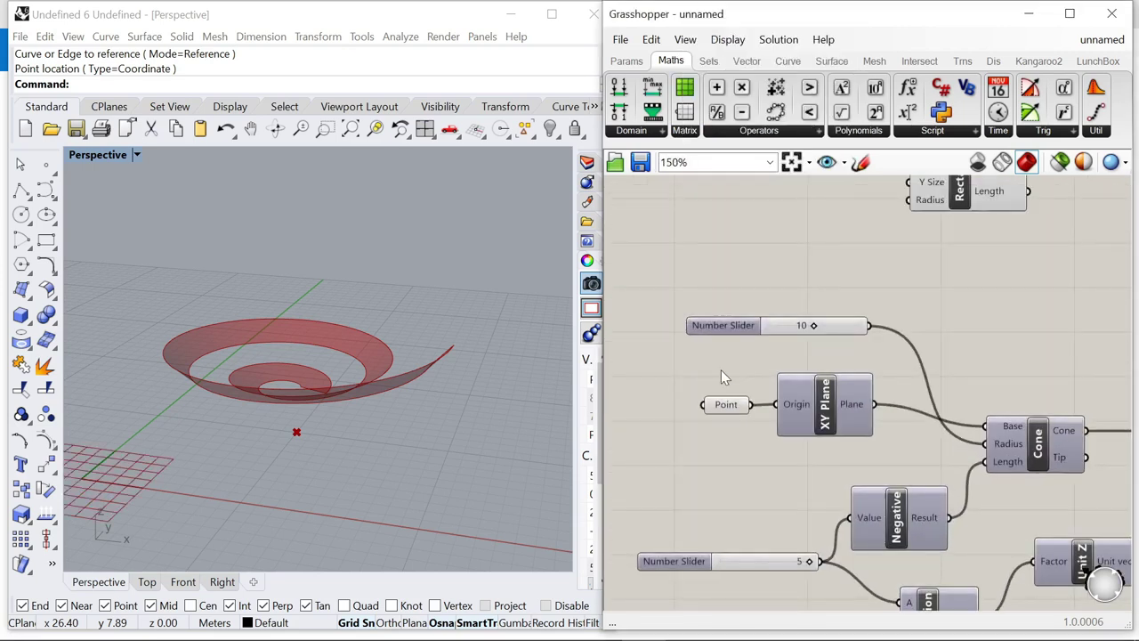
drag(819, 239, 989, 244)
- Add a Construct Domain component and connect its Domain output to the Rectangle's X Size and Y Size inputs
double_click(800, 245)
text(domain)
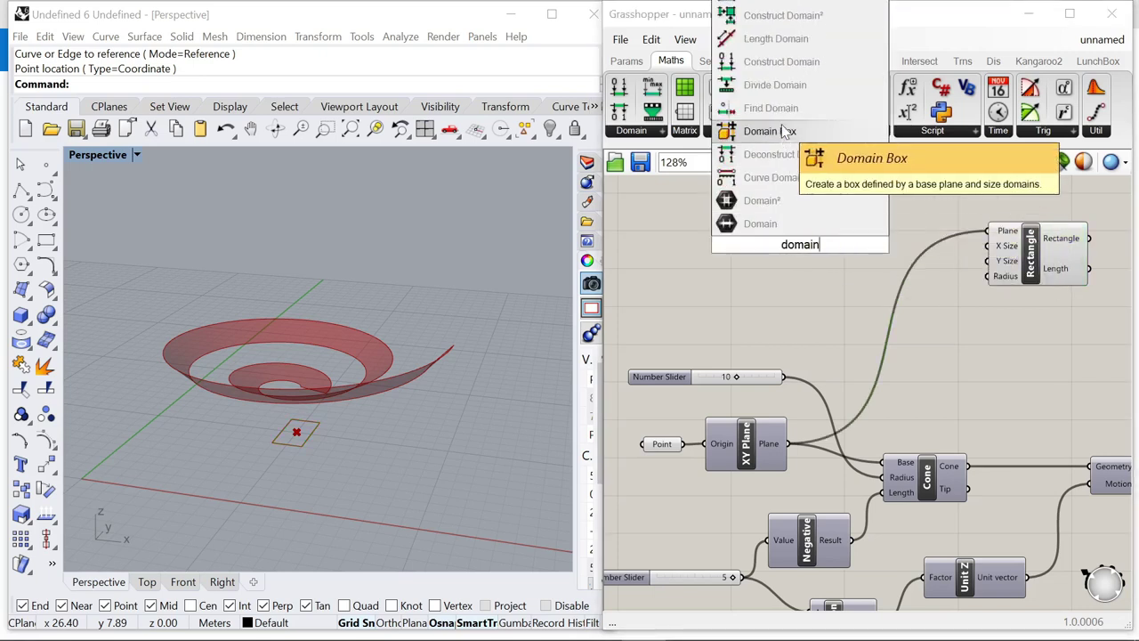
click(782, 62)
scroll(863, 254, up, 1)
scroll(827, 255, down, 2)
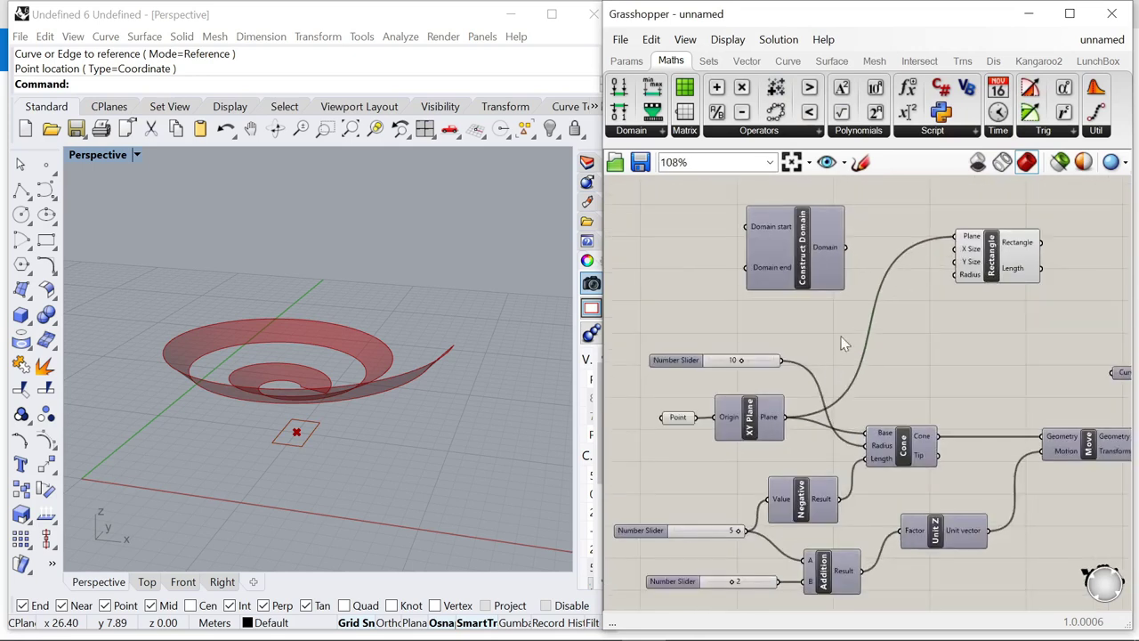
drag(814, 245, 888, 319)
right_drag(988, 307, 842, 307)
drag(860, 260, 934, 259)
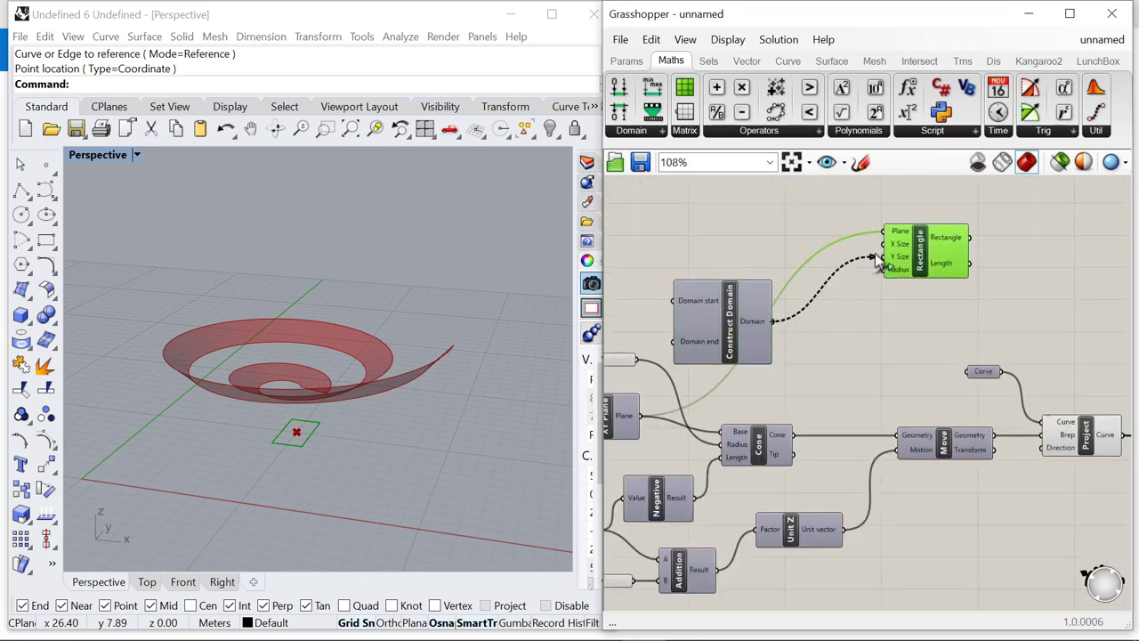
drag(728, 318, 824, 338)
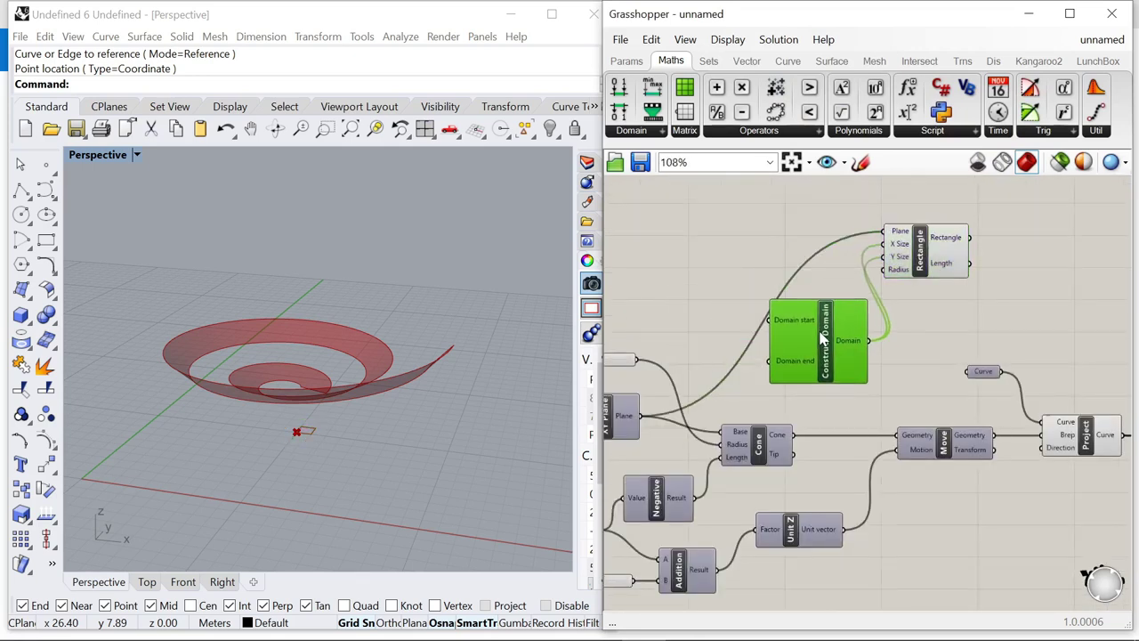
- Connect the radius slider to Domain start and, through a new Negative component, to Domain end
scroll(903, 265, down, 3)
scroll(744, 326, up, 3)
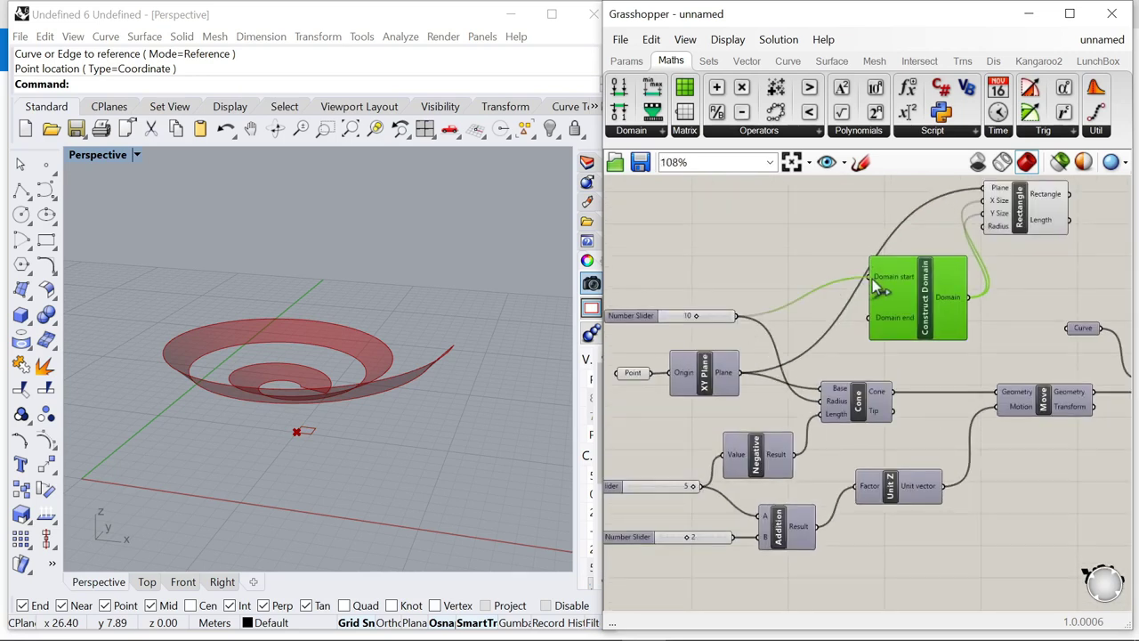
scroll(747, 272, up, 2)
double_click(748, 272)
text(negat)
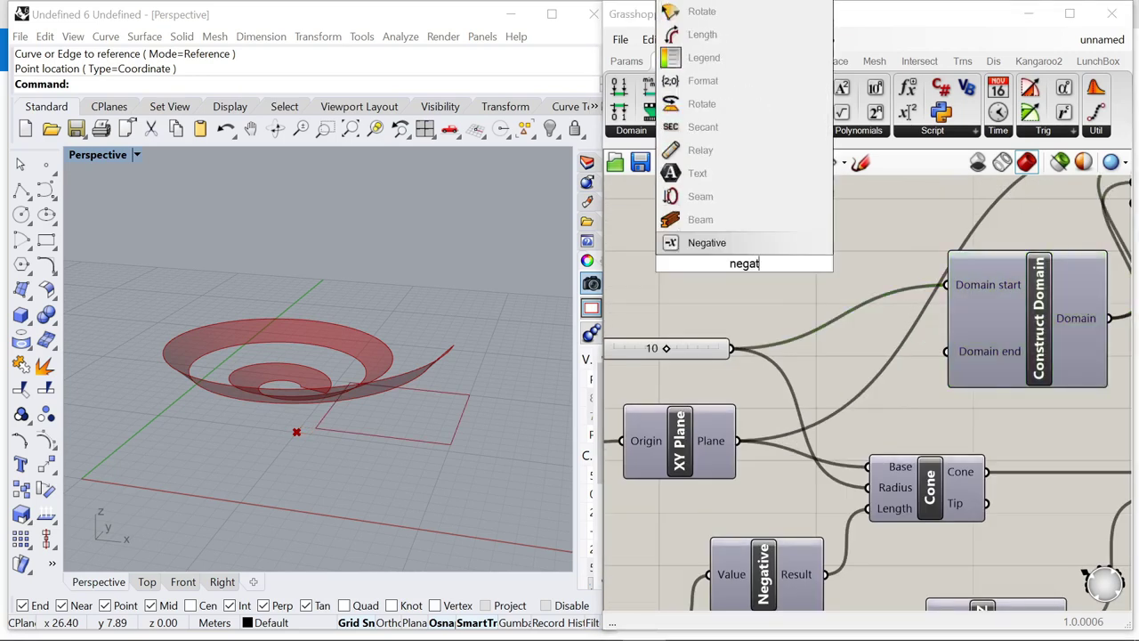
key(Return)
drag(748, 272, 855, 316)
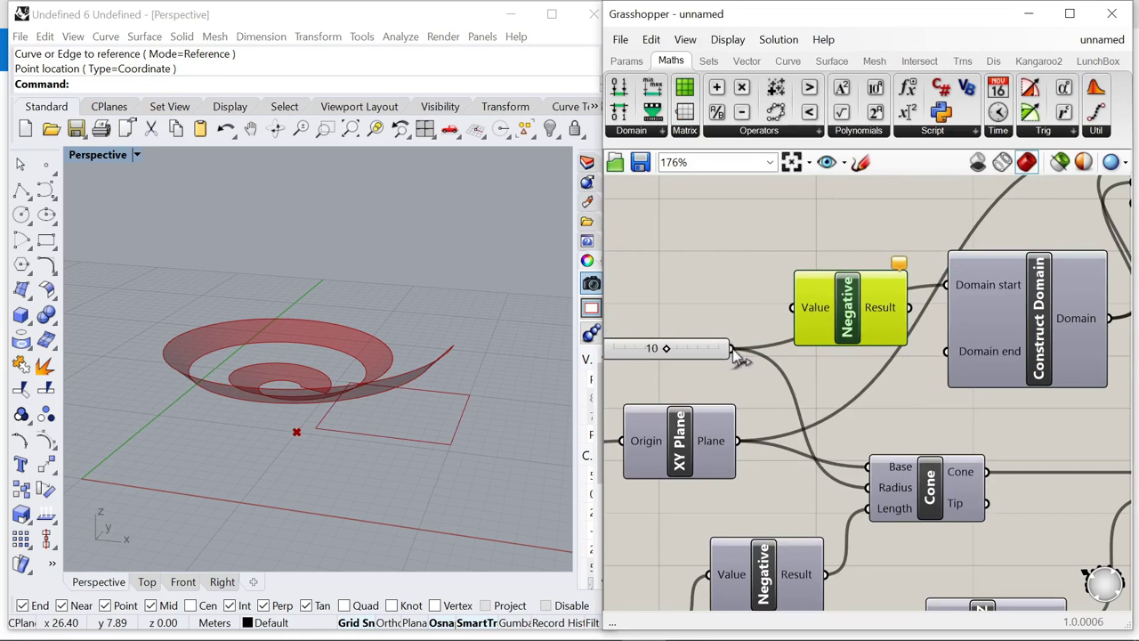
scroll(713, 316, down, 5)
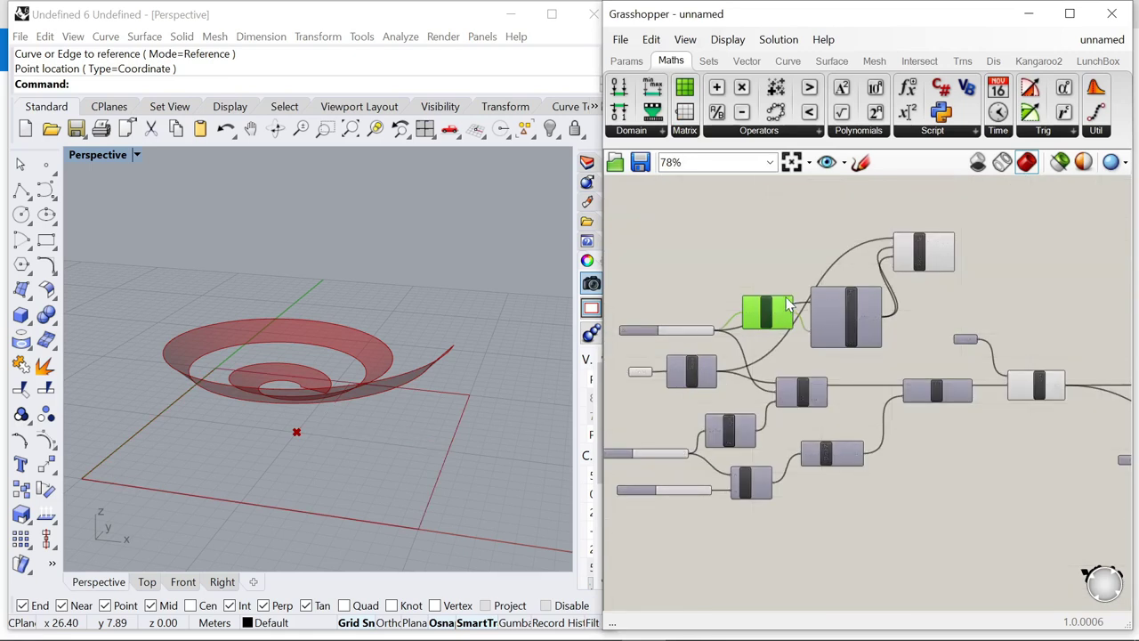
- Space out Rectangle and Construct Domain, shift the radius slider back and place the new Negative below the Domain start wire
scroll(924, 249, up, 1)
right_drag(923, 250, 809, 283)
drag(809, 283, 948, 261)
drag(719, 356, 855, 329)
right_drag(658, 361, 705, 362)
scroll(701, 362, up, 2)
drag(673, 362, 790, 252)
scroll(628, 338, down, 4)
right_drag(623, 347, 757, 331)
scroll(754, 325, up, 2)
click(669, 345)
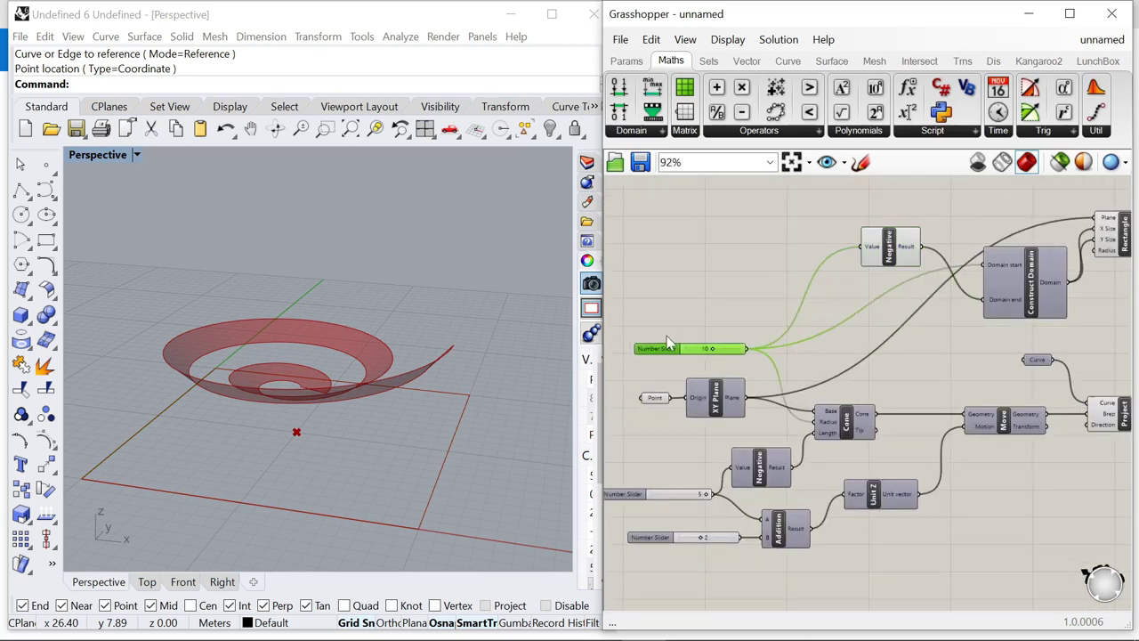
drag(888, 256, 932, 356)
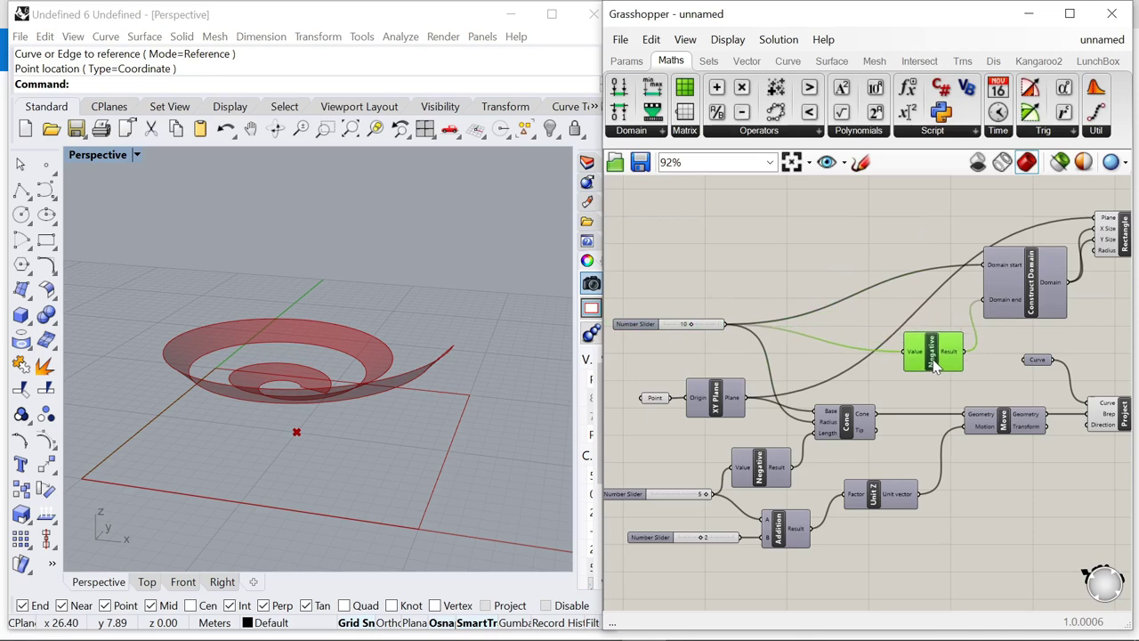
- Move Rectangle further along and align the new Negative and the radius slider above the XY Plane row
scroll(976, 314, down, 2)
drag(1009, 300, 1027, 300)
right_drag(1069, 261, 987, 265)
scroll(987, 266, up, 1)
drag(1001, 257, 1054, 261)
scroll(859, 375, up, 2)
drag(842, 360, 779, 324)
right_drag(774, 332, 923, 328)
scroll(923, 329, up, 1)
scroll(901, 313, down, 2)
scroll(663, 318, up, 3)
drag(693, 316, 686, 293)
scroll(710, 332, down, 6)
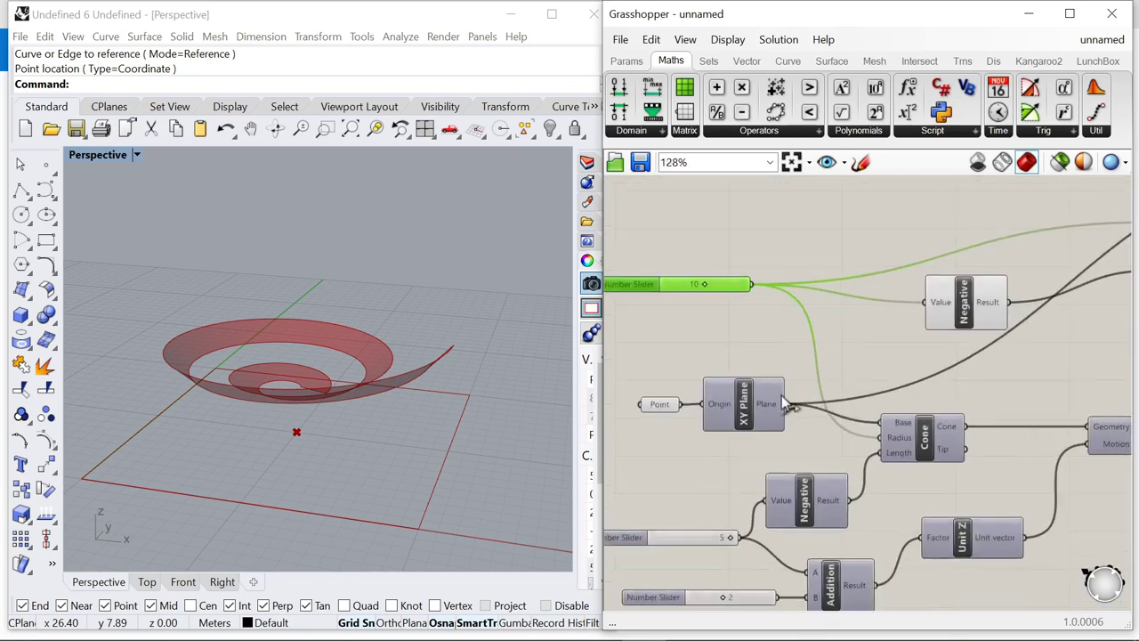
- Place Rectangle lower, just past Construct Domain, and bring the new Negative close to the Domain end input
scroll(904, 345, up, 5)
drag(1061, 283, 998, 402)
scroll(999, 402, down, 3)
scroll(947, 313, up, 2)
click(947, 314)
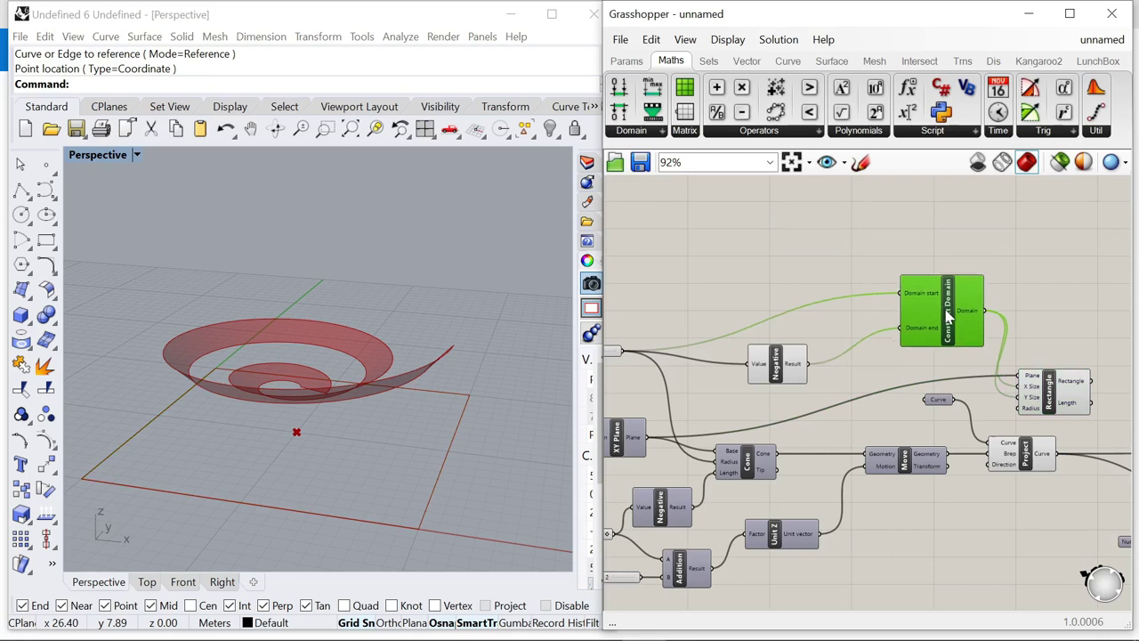
drag(783, 369, 852, 331)
scroll(845, 336, down, 2)
scroll(993, 381, up, 4)
drag(999, 389, 1034, 356)
scroll(783, 310, down, 3)
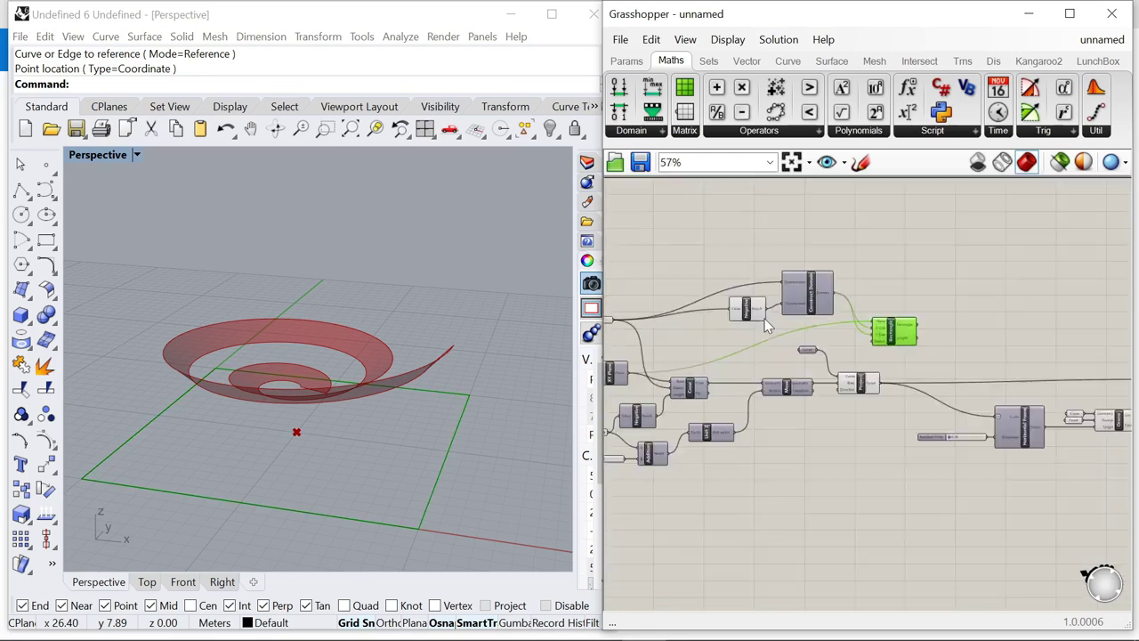
- Add a Move component after Rectangle and connect the Rectangle output to its Geometry input
scroll(926, 309, up, 2)
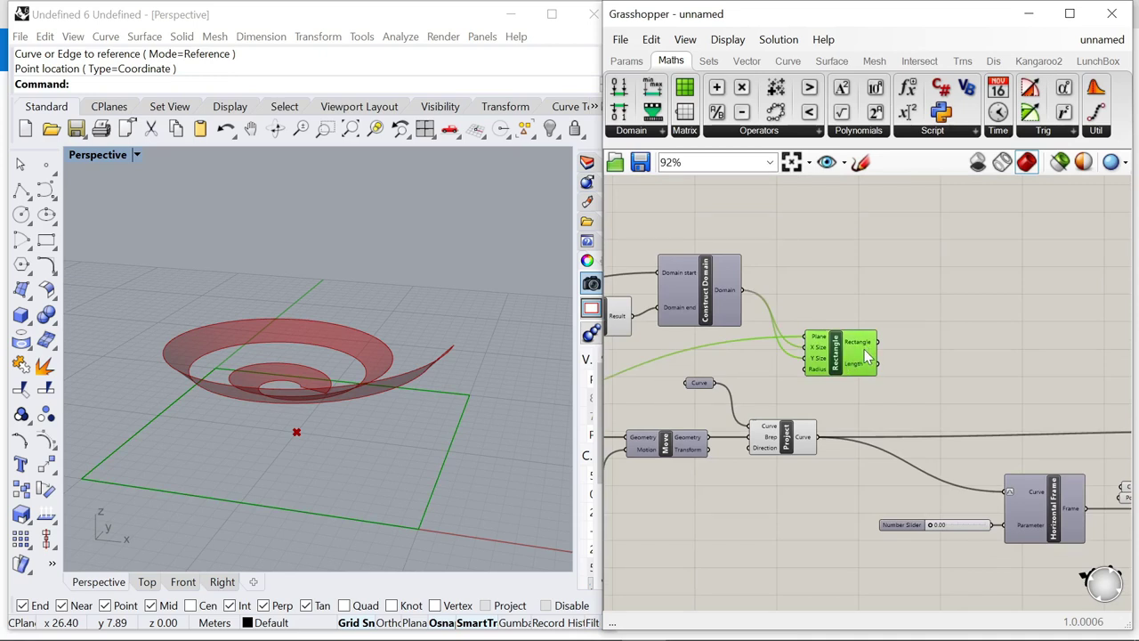
double_click(958, 351)
text(move)
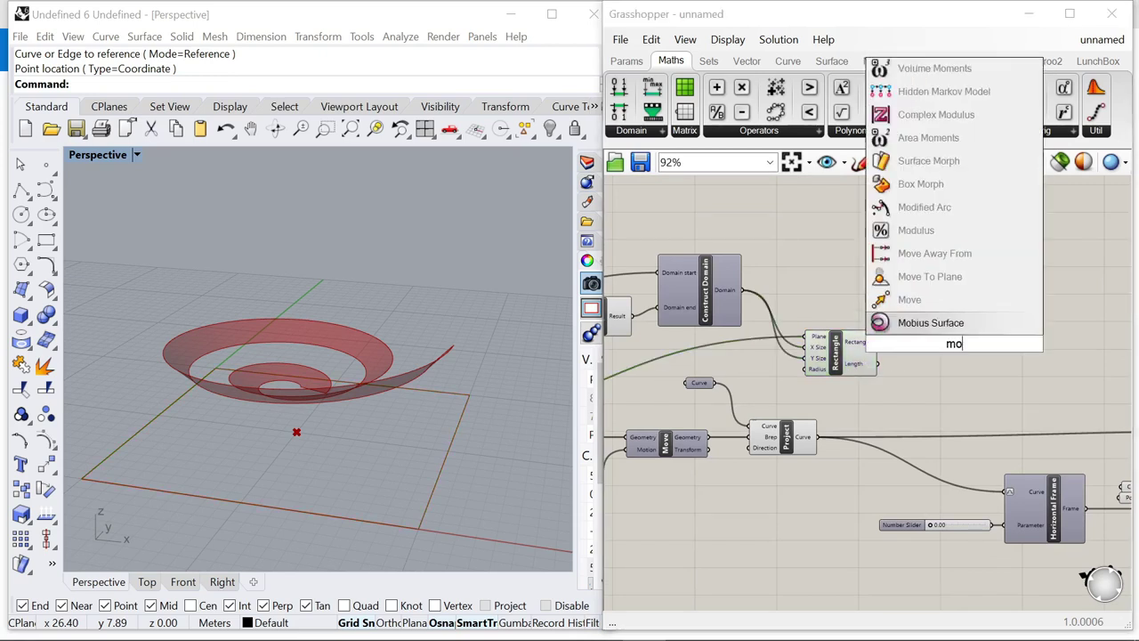
key(Return)
scroll(899, 355, up, 2)
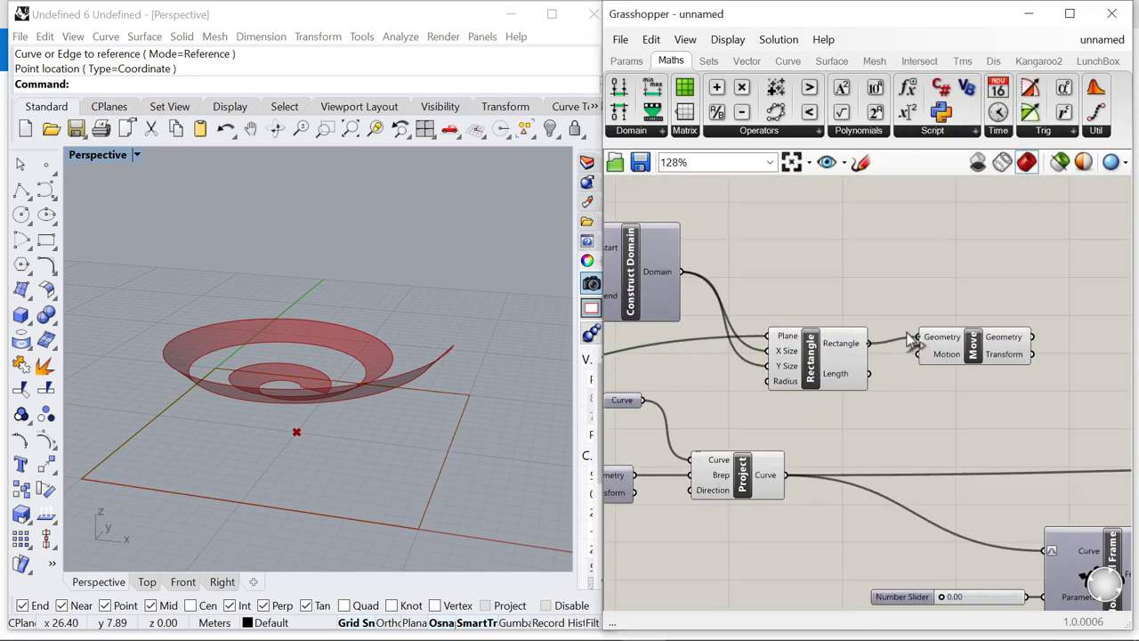
drag(910, 340, 918, 337)
drag(974, 347, 1026, 260)
- Add a Unit Z component and connect its Unit vector output to the new Move's Motion input
double_click(839, 258)
text(z)
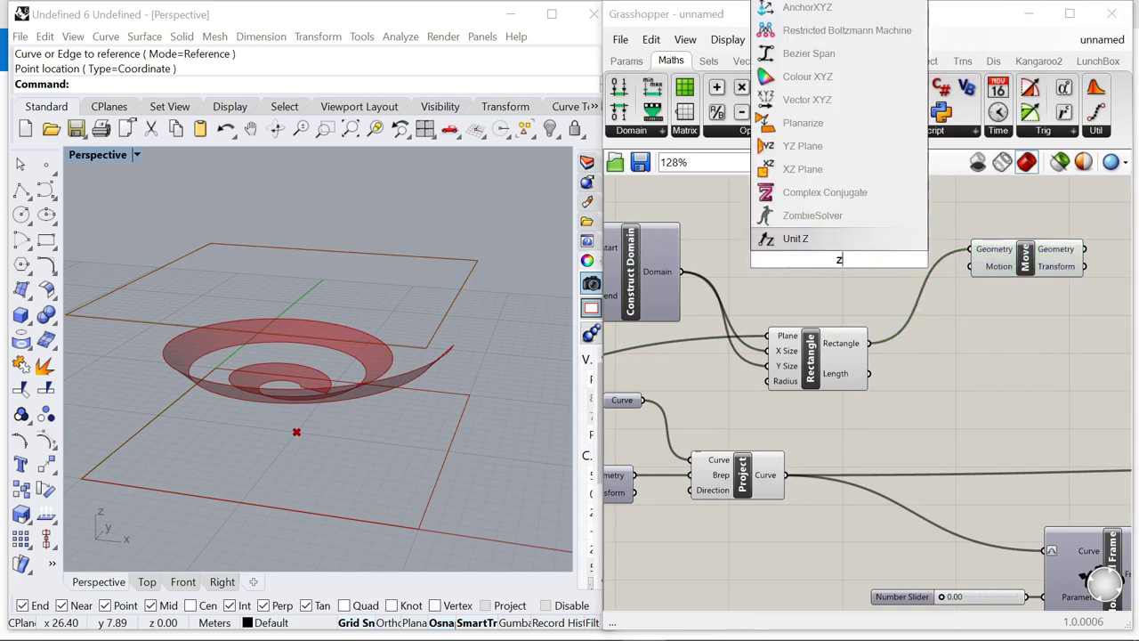
key(Return)
drag(1045, 268, 1102, 262)
drag(840, 261, 934, 225)
- Add a Number Slider to the new Unit Z's Factor input and set it to 8 to raise the rectangle above the ramp
double_click(817, 220)
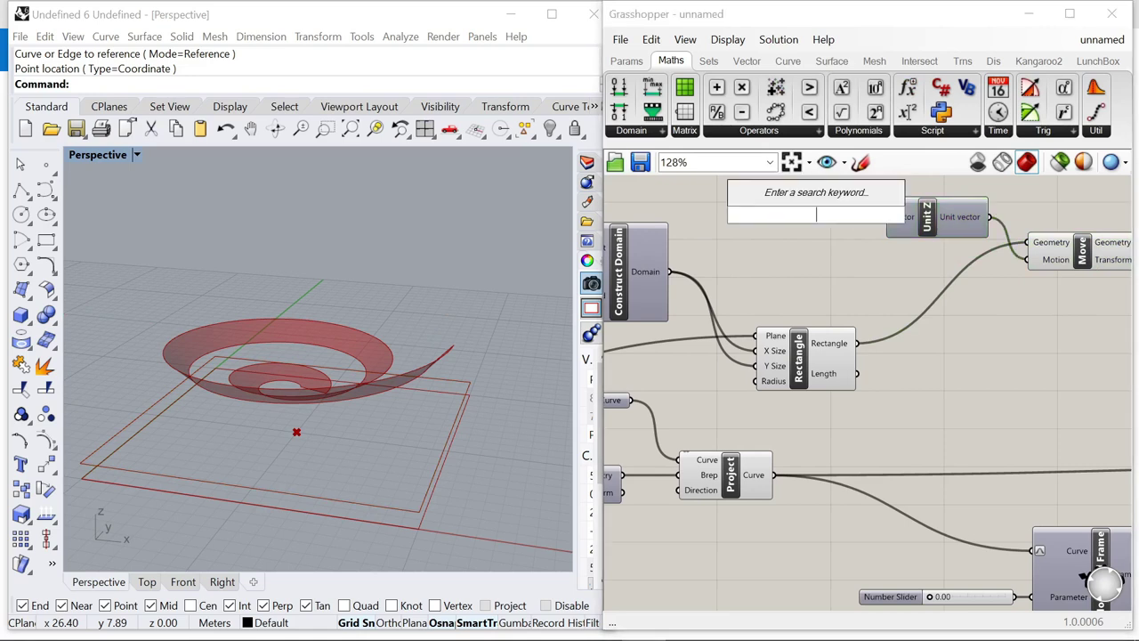
key(Return)
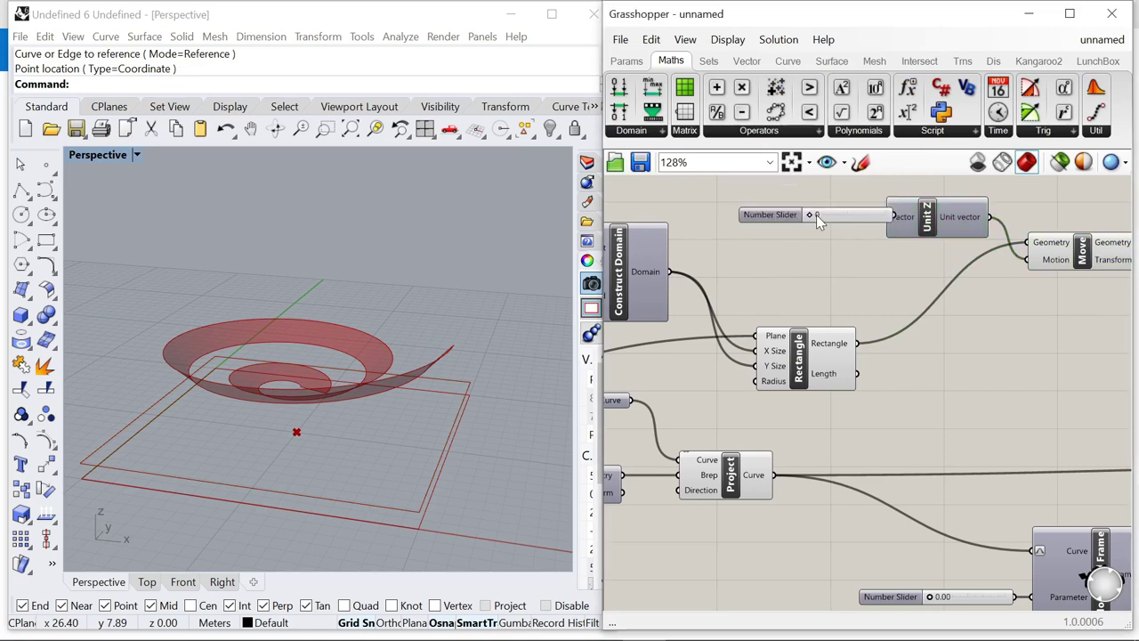
scroll(816, 218, down, 2)
scroll(777, 233, up, 5)
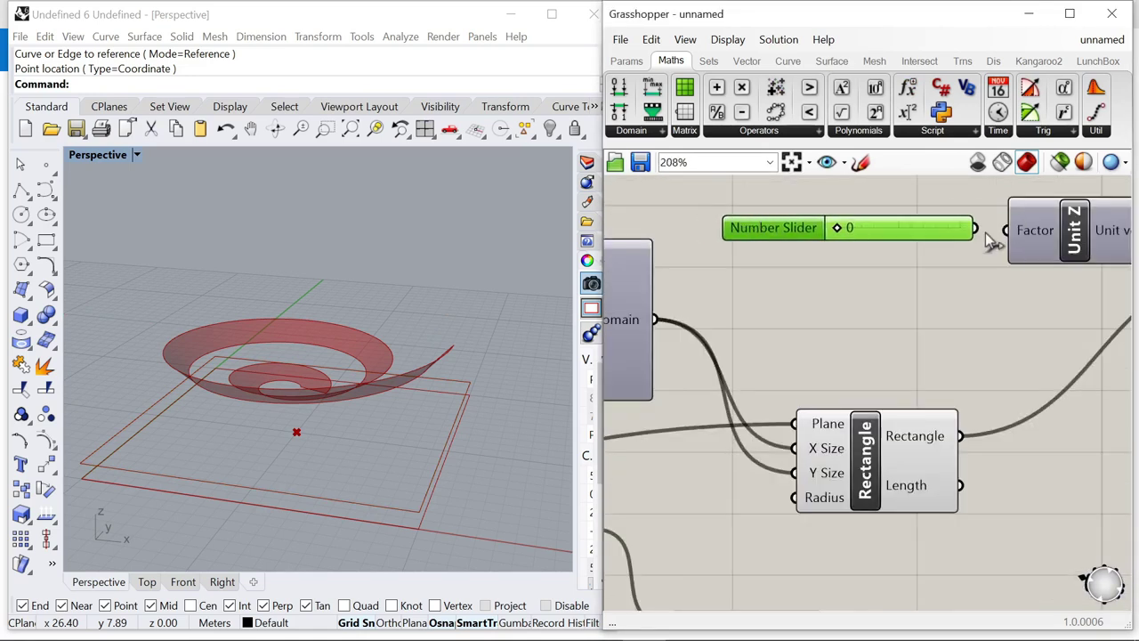
scroll(848, 230, up, 3)
right_drag(330, 353, 499, 294)
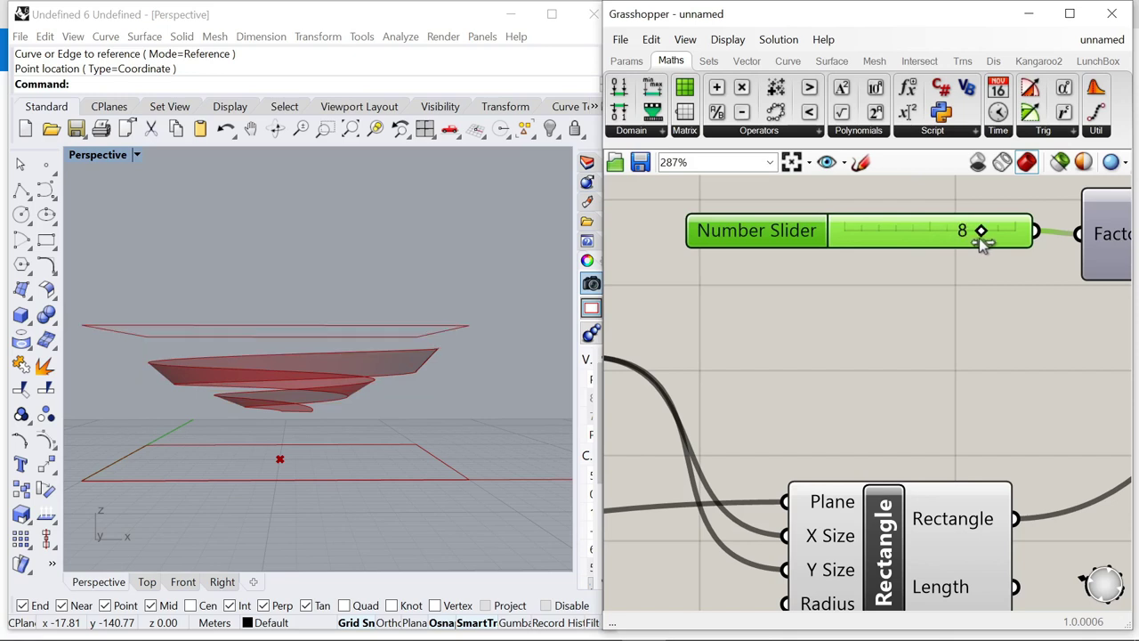
mouse_move(318, 359)
right_down()
mouse_move(258, 341)
mouse_move(204, 355)
mouse_move(134, 354)
mouse_move(101, 338)
mouse_move(204, 399)
mouse_move(361, 391)
mouse_move(386, 325)
mouse_move(294, 348)
mouse_move(321, 343)
right_up()
scroll(776, 307, down, 2)
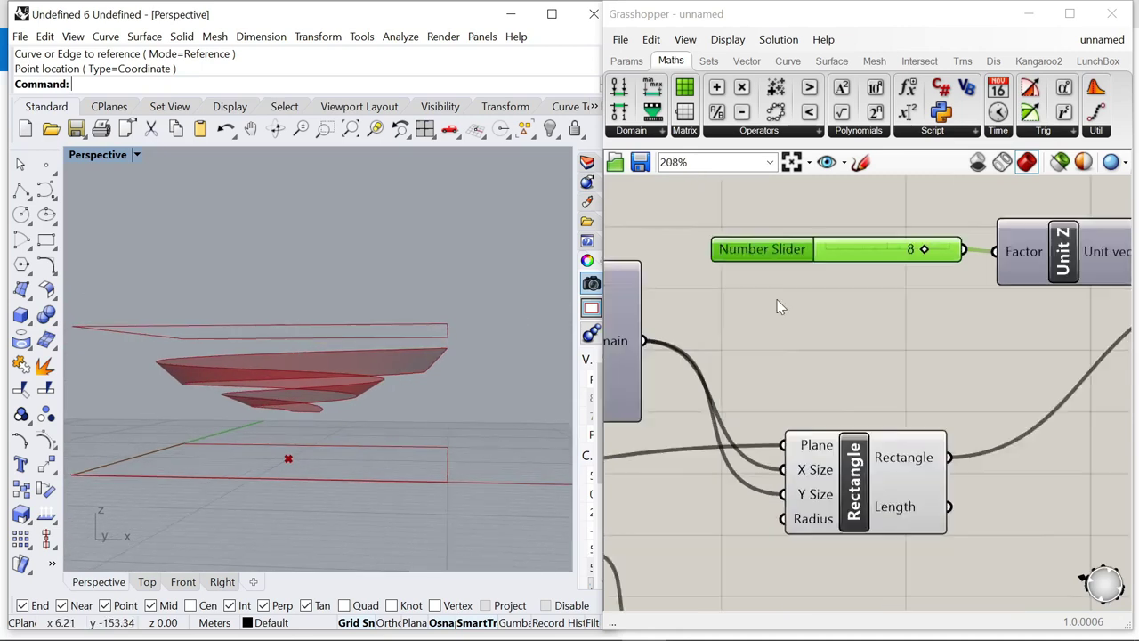
- Add a Surface parameter and connect the raised rectangle's Move Geometry output to it
scroll(777, 307, down, 10)
scroll(892, 312, up, 11)
click(846, 321)
click(864, 261)
right_drag(1034, 320, 914, 307)
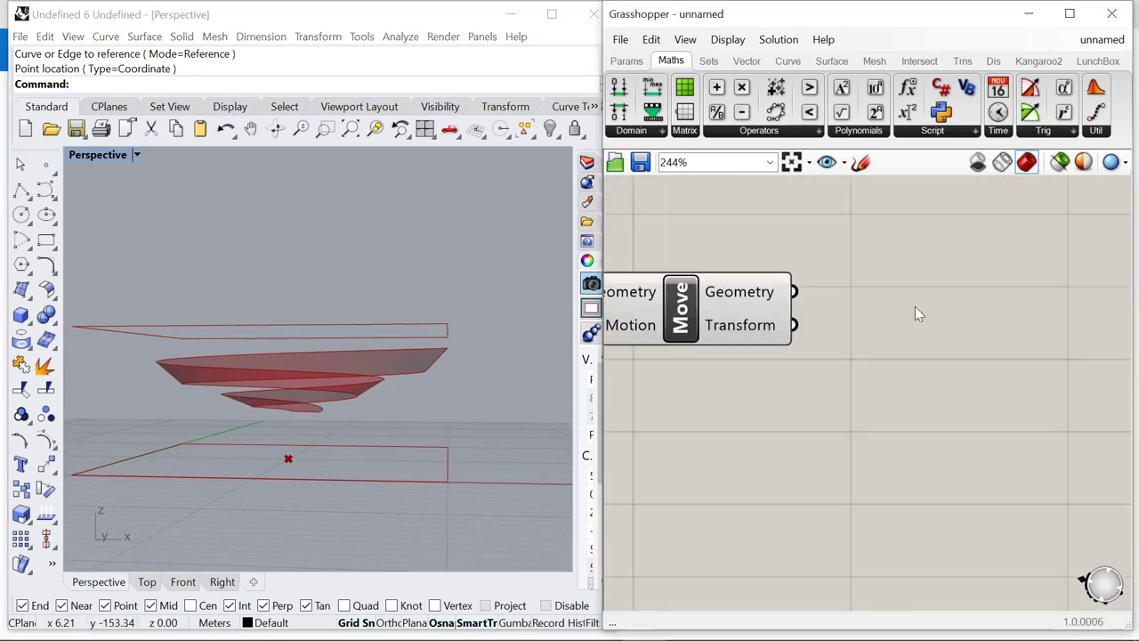
double_click(915, 306)
text(surface)
key(Return)
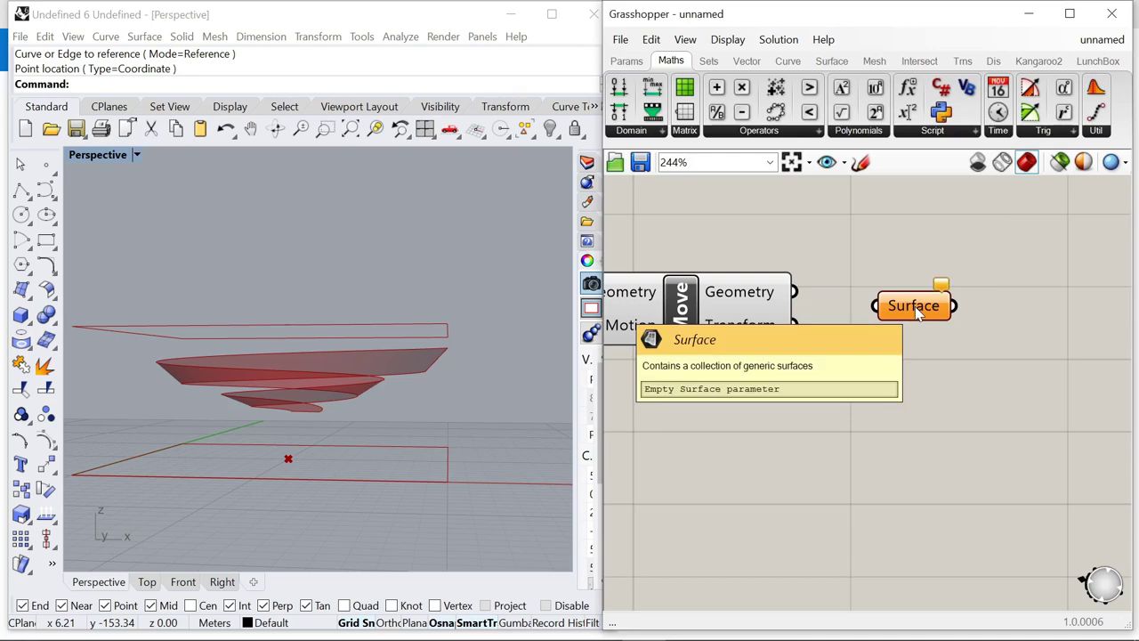
drag(860, 312, 863, 311)
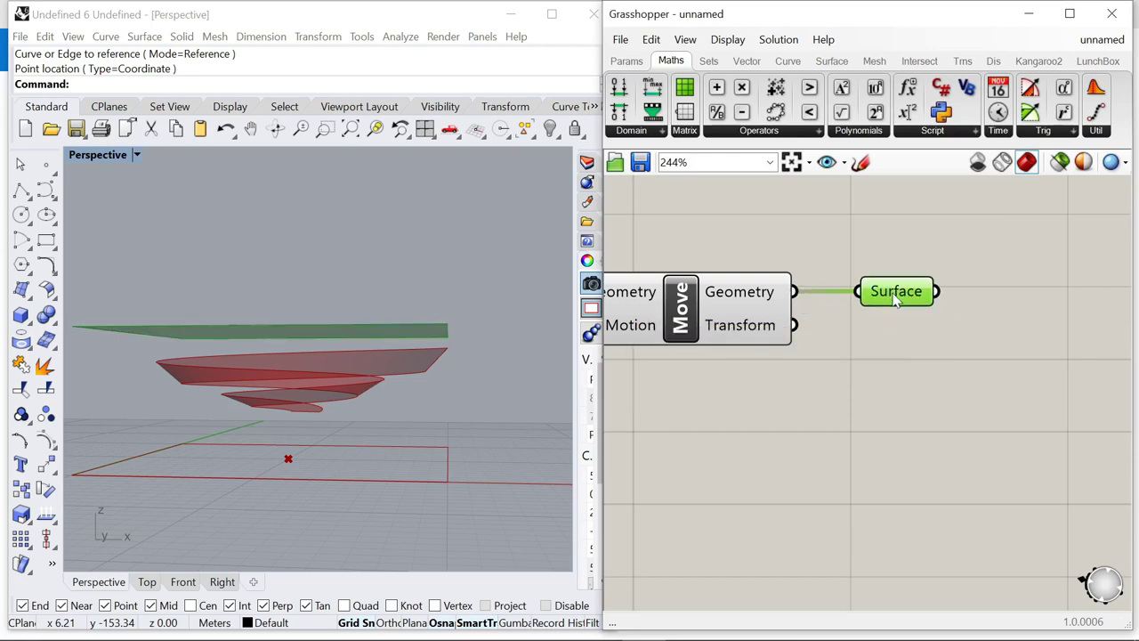
- Add a Divide Surface component and connect the Surface parameter to its Surface input
right_drag(1067, 347, 859, 324)
scroll(889, 326, down, 3)
scroll(921, 330, up, 2)
double_click(860, 304)
text(divide)
click(835, 158)
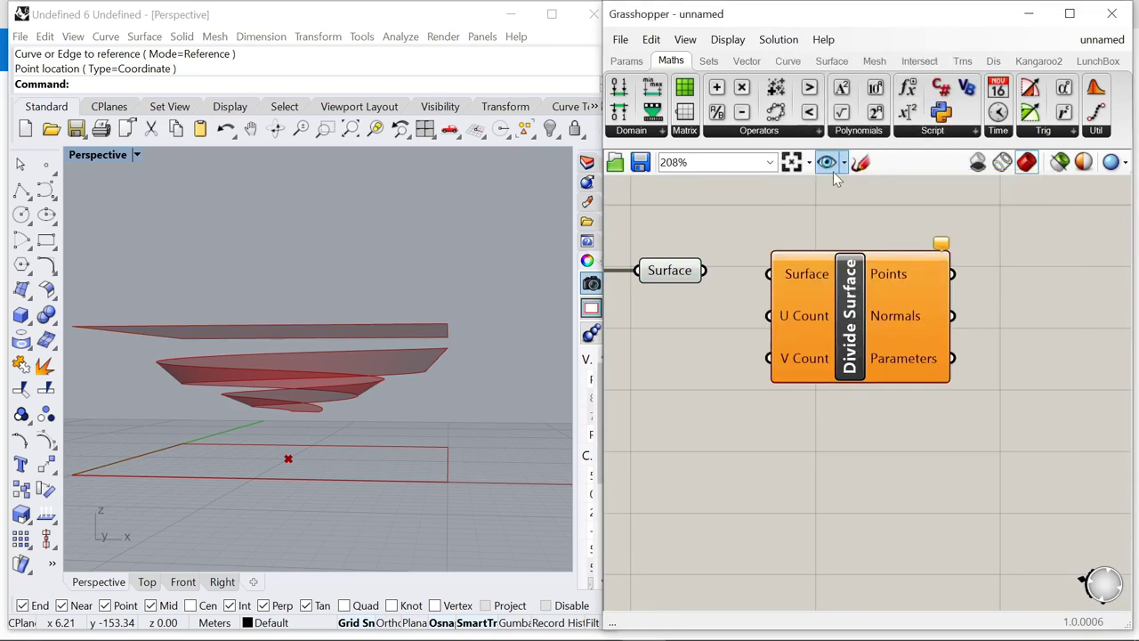
drag(705, 272, 770, 274)
drag(849, 315, 947, 312)
- Add a Number Slider with the range 0<100, connect it to Divide Surface's U Count and V Count, and set it to 55
double_click(738, 356)
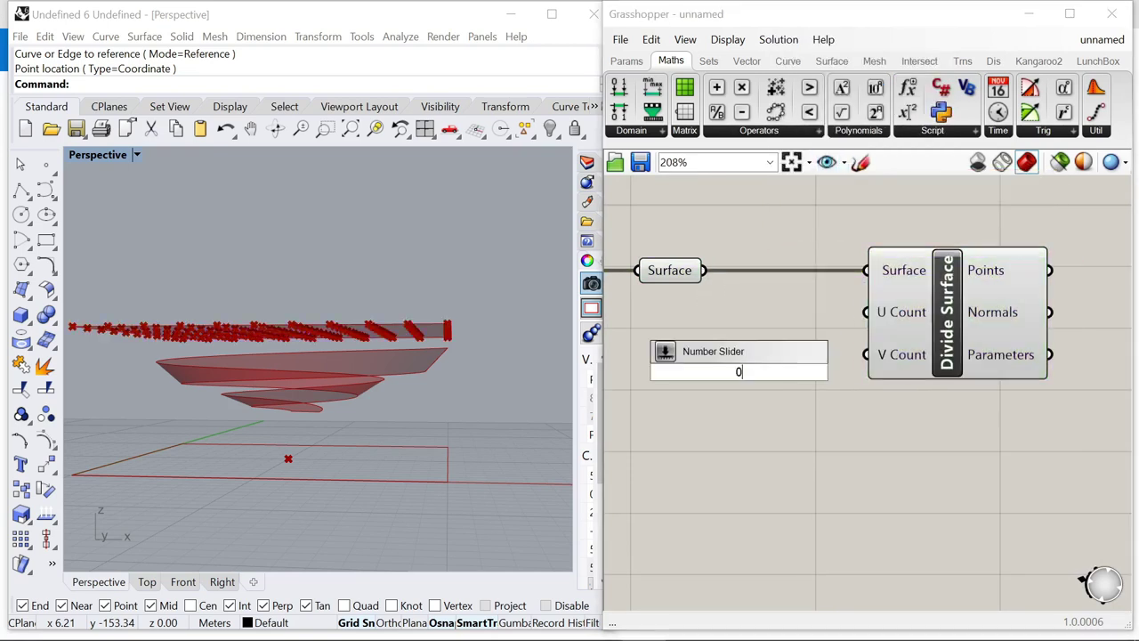
text(0<100)
key(Return)
right_drag(669, 375, 743, 382)
drag(744, 382, 676, 372)
drag(902, 358, 940, 319)
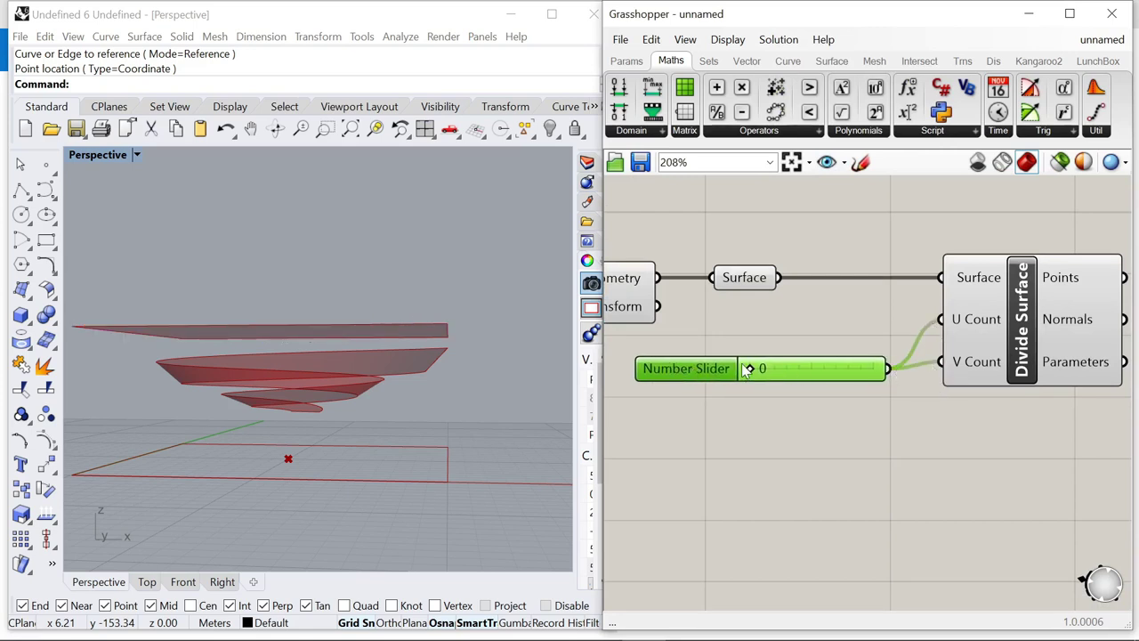
drag(747, 370, 820, 374)
click(147, 581)
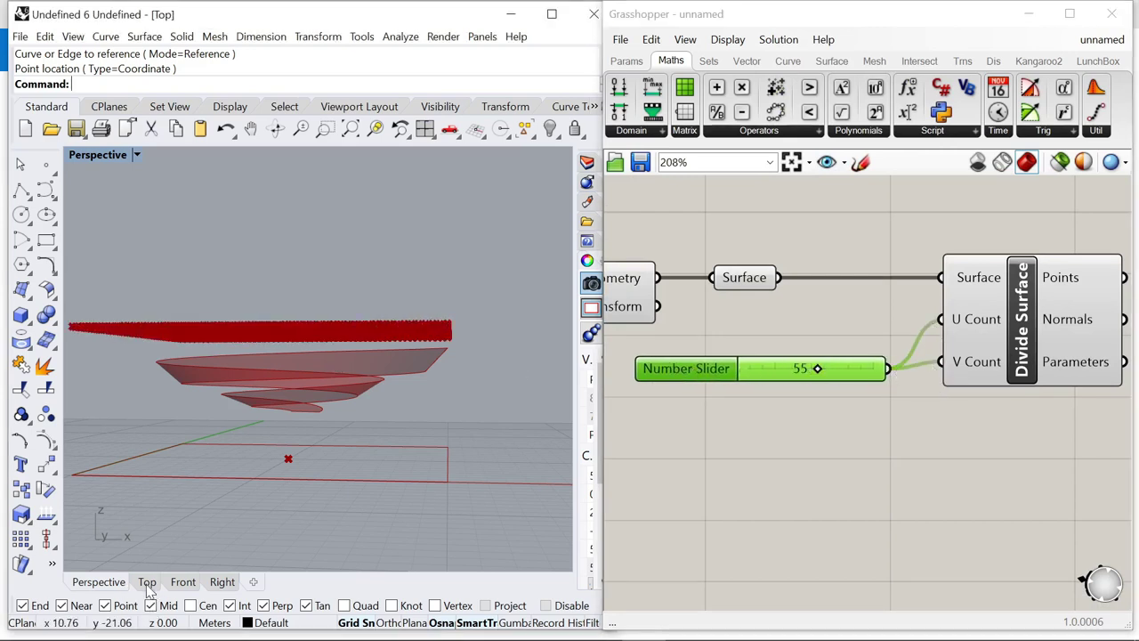
- Try 22 as the Divide Surface U and V count value and check the point spacing in the Top view
scroll(293, 401, up, 5)
scroll(254, 401, down, 5)
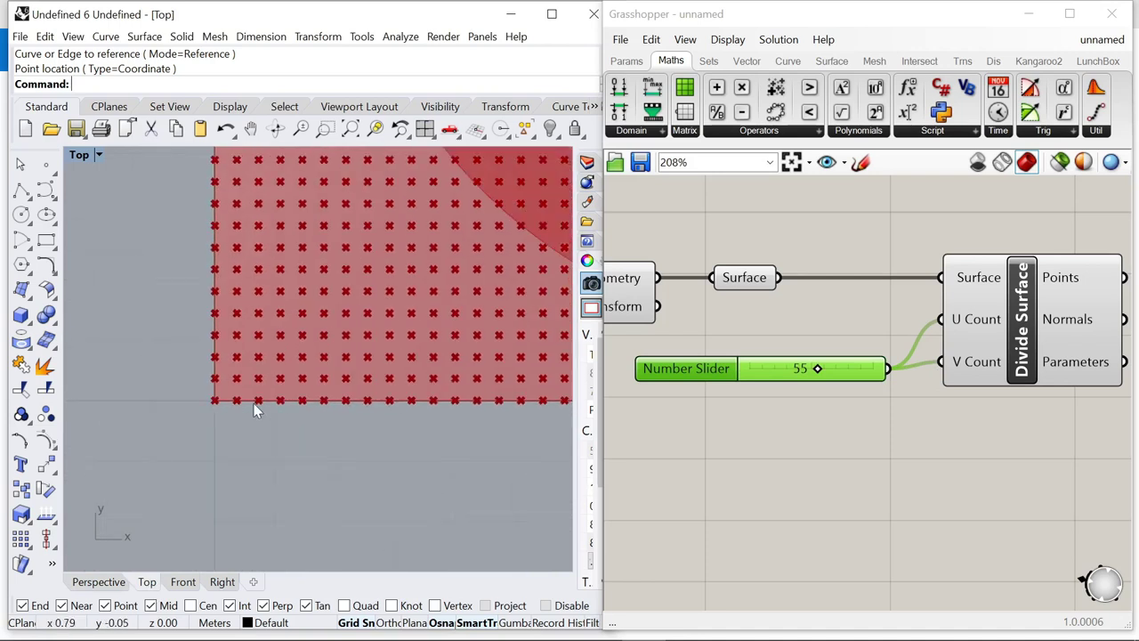
scroll(240, 411, up, 6)
drag(819, 370, 783, 374)
scroll(201, 388, down, 5)
scroll(224, 384, up, 5)
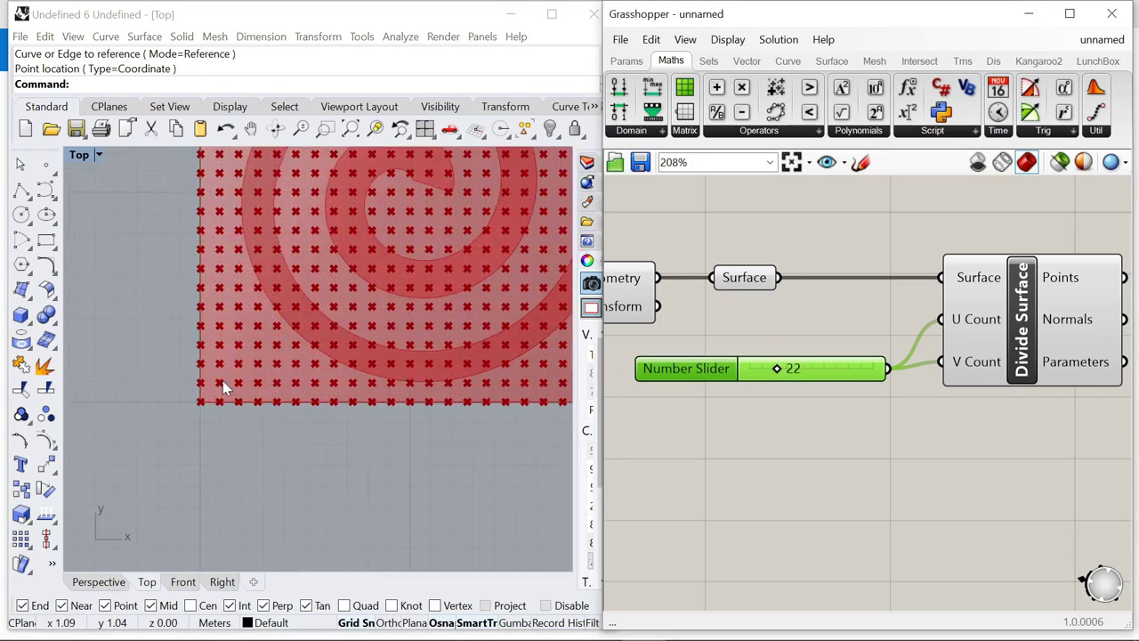
scroll(231, 416, up, 4)
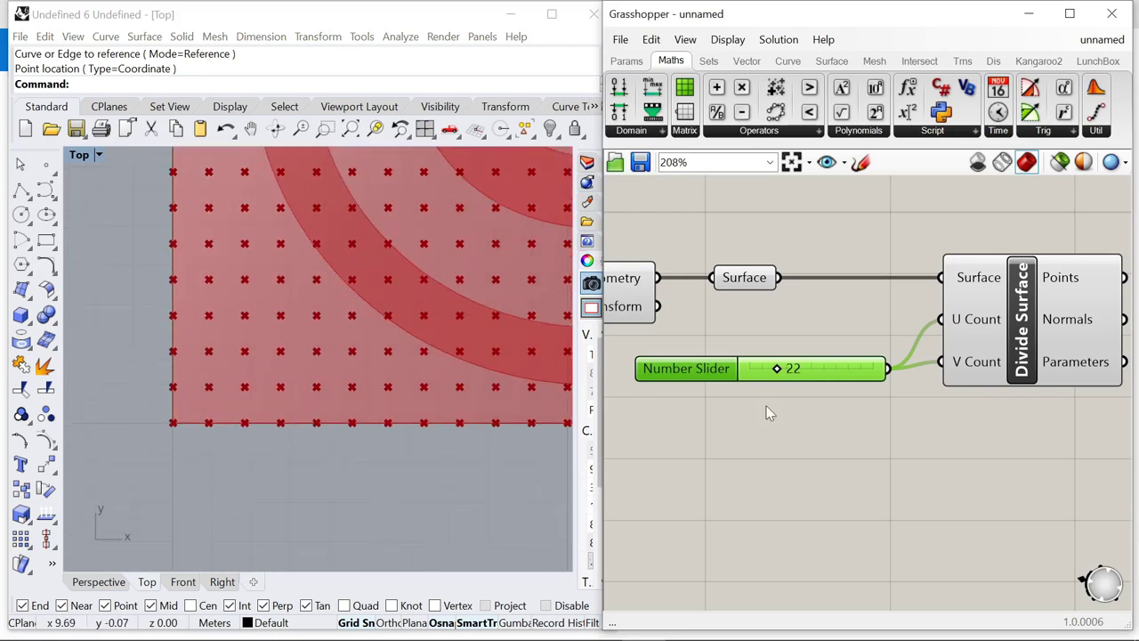
scroll(372, 425, down, 2)
scroll(287, 408, up, 3)
- Set the slider feeding Divide Surface's U Count and V Count to 60
drag(778, 372, 824, 384)
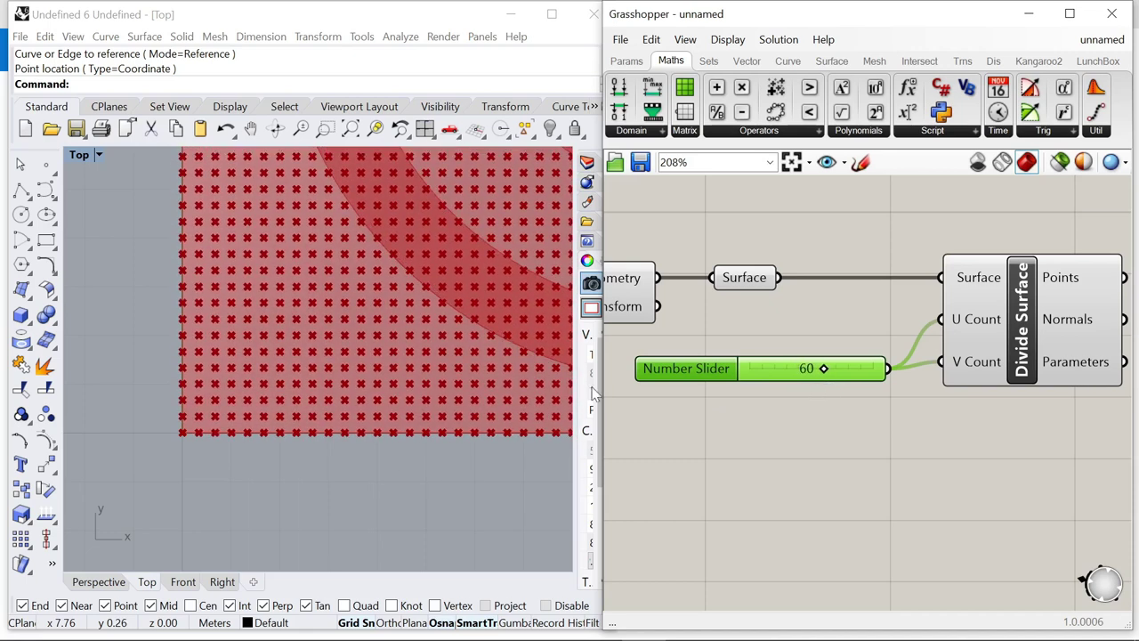
scroll(275, 449, up, 6)
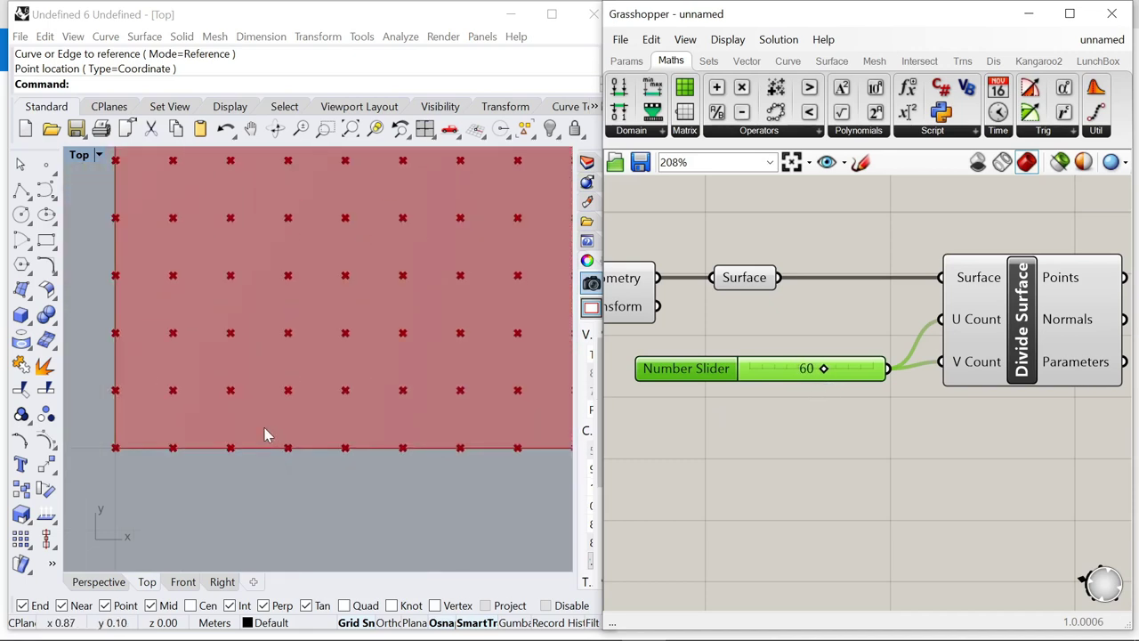
scroll(737, 345, down, 6)
scroll(789, 354, up, 5)
- Return to the Perspective view and look over the point grid above the spiral ramp
click(748, 293)
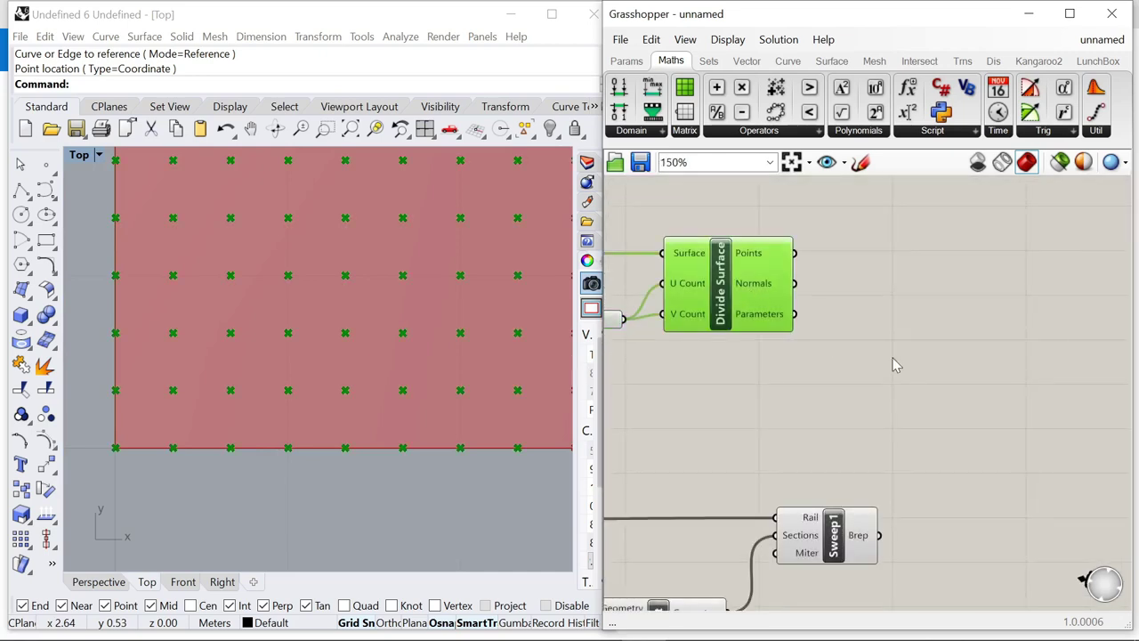
click(893, 358)
scroll(825, 363, down, 3)
scroll(825, 368, down, 3)
scroll(173, 323, down, 5)
click(98, 581)
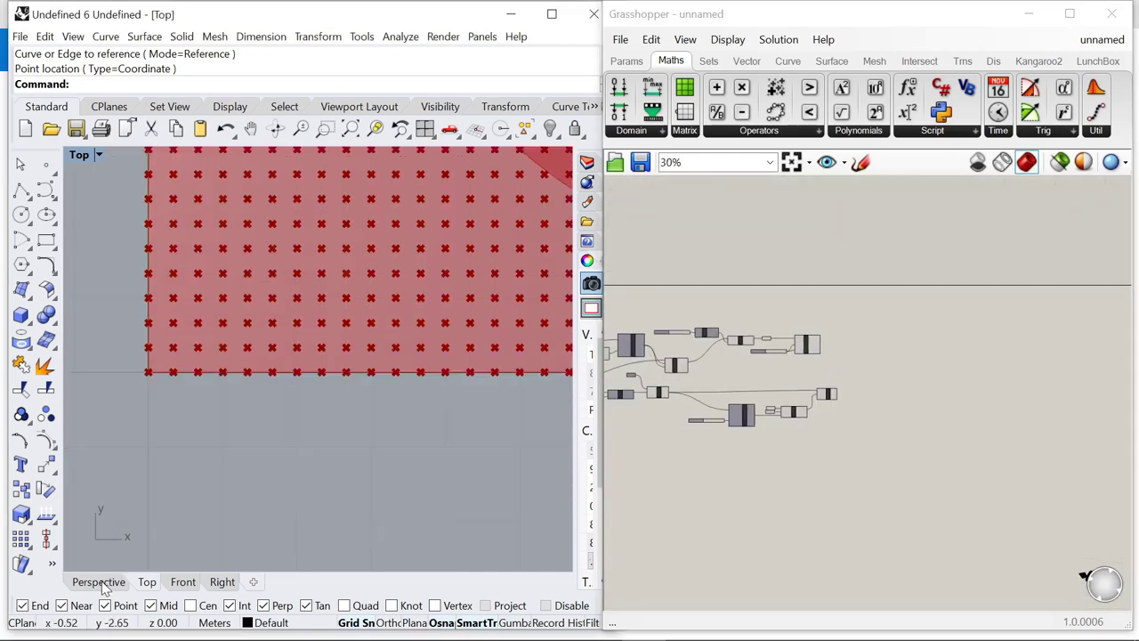
right_drag(257, 386, 304, 441)
scroll(315, 390, up, 6)
scroll(891, 309, down, 2)
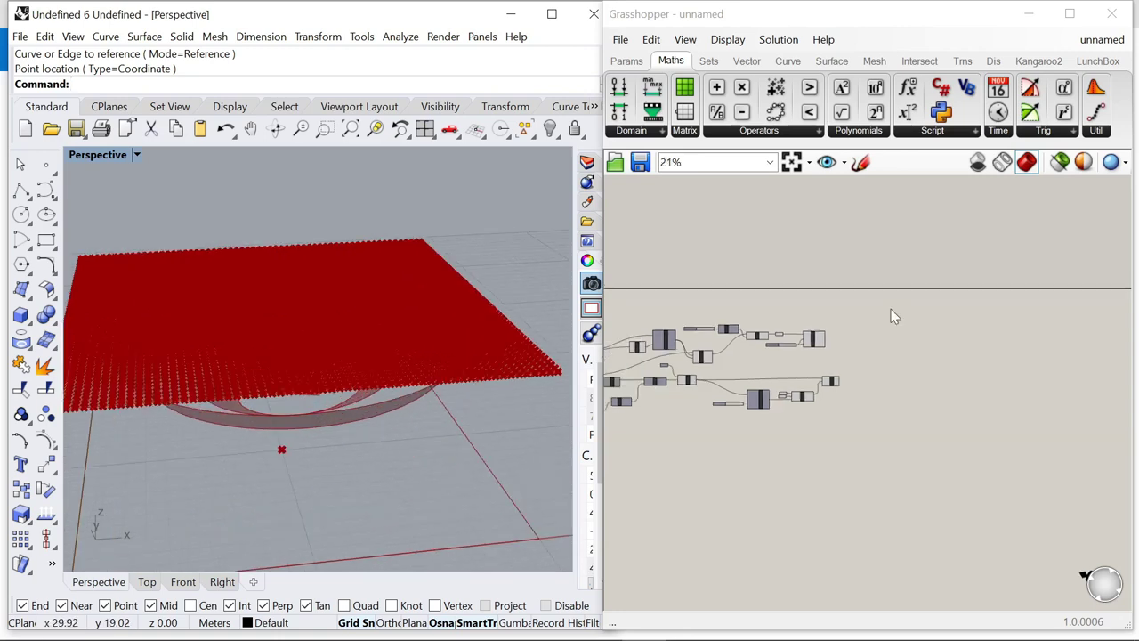
- Turn off the preview of all components except Divide Surface and Sweep1
right_drag(785, 409, 852, 373)
scroll(852, 373, up, 1)
drag(879, 386, 630, 246)
right_click(695, 180)
click(749, 206)
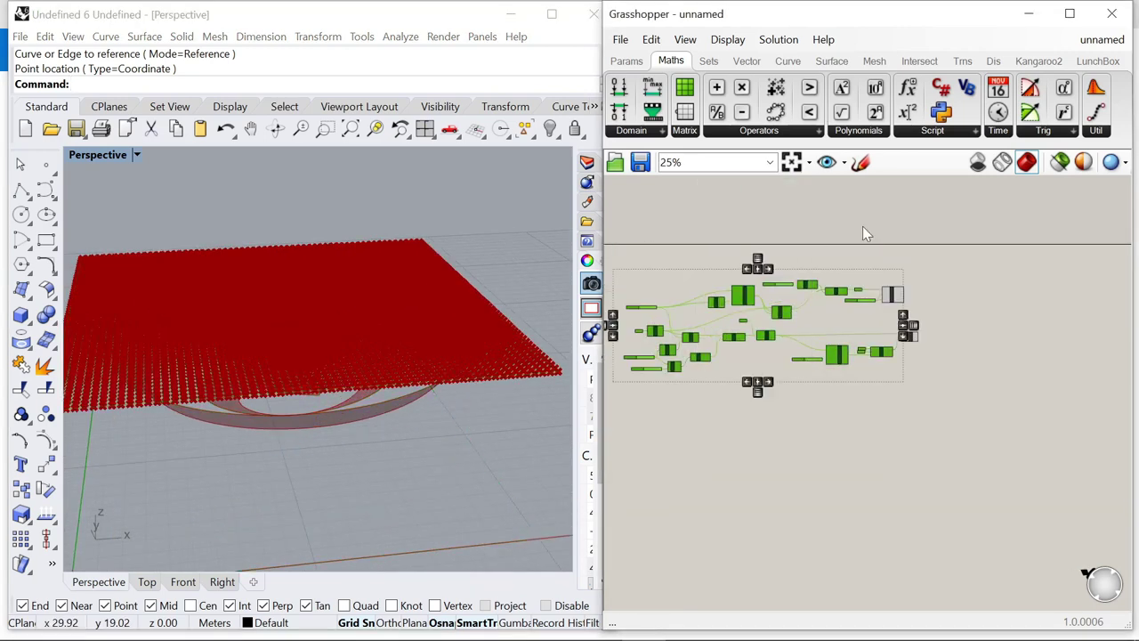
click(946, 261)
scroll(908, 300, up, 8)
click(830, 282)
click(995, 318)
- Add a Project Point component beyond Divide Surface, leaving space before its inputs
scroll(788, 312, down, 5)
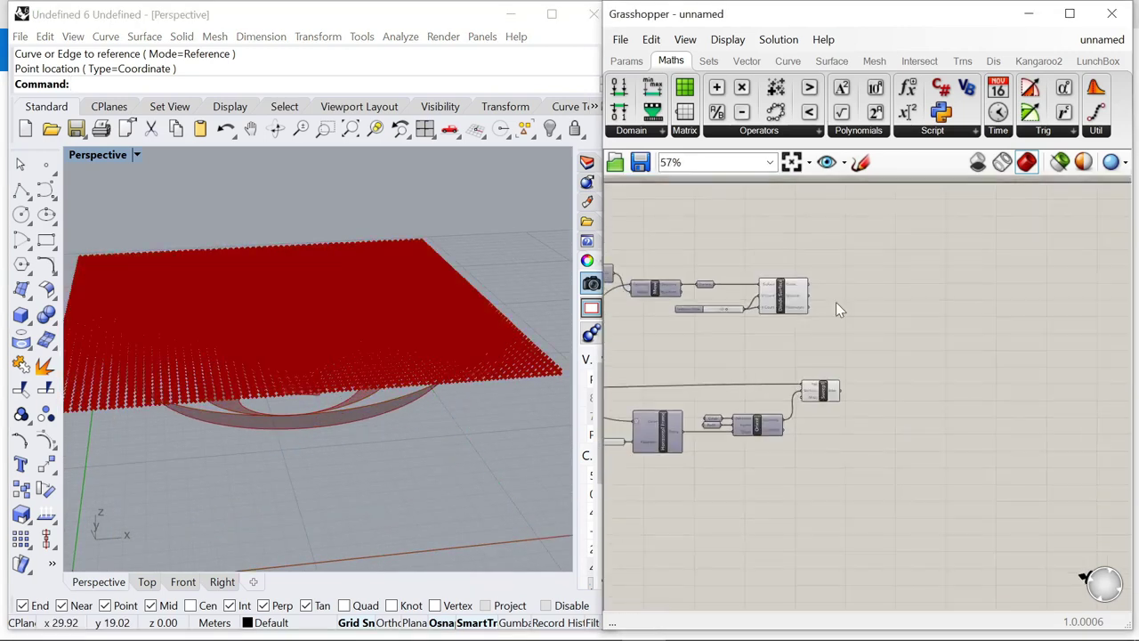
scroll(835, 303, up, 4)
double_click(839, 304)
double_click(908, 338)
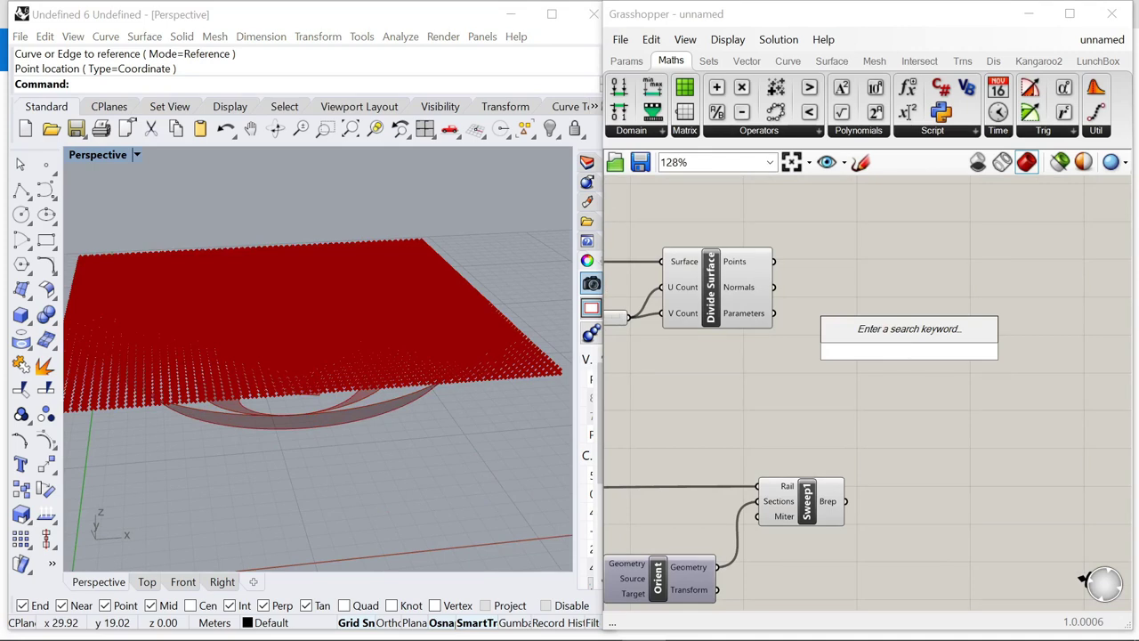
text(project)
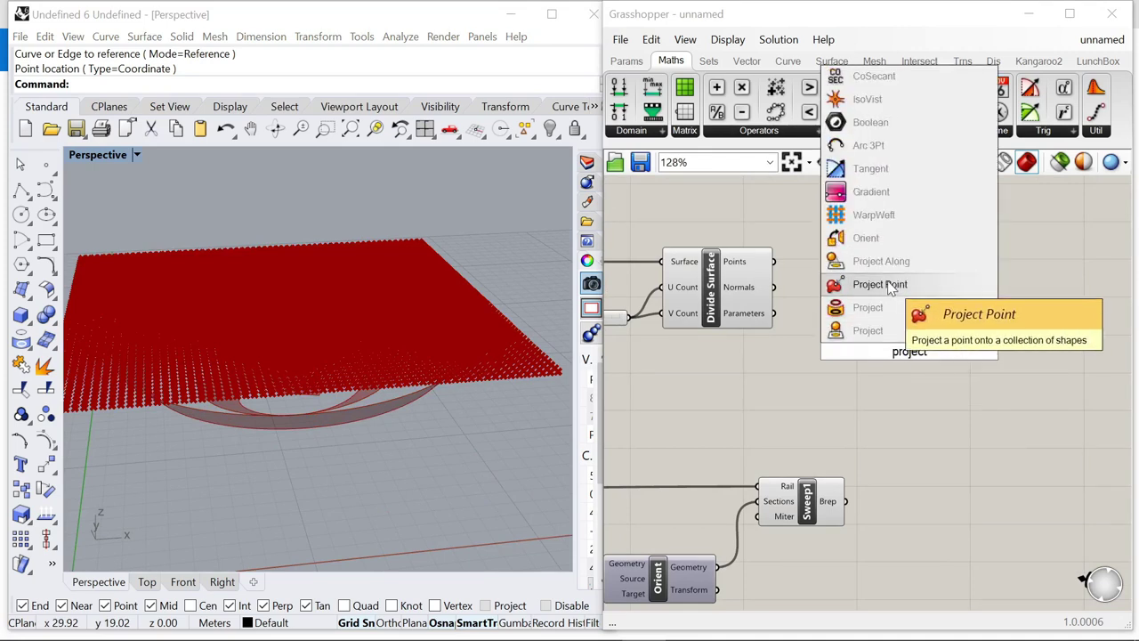
click(890, 286)
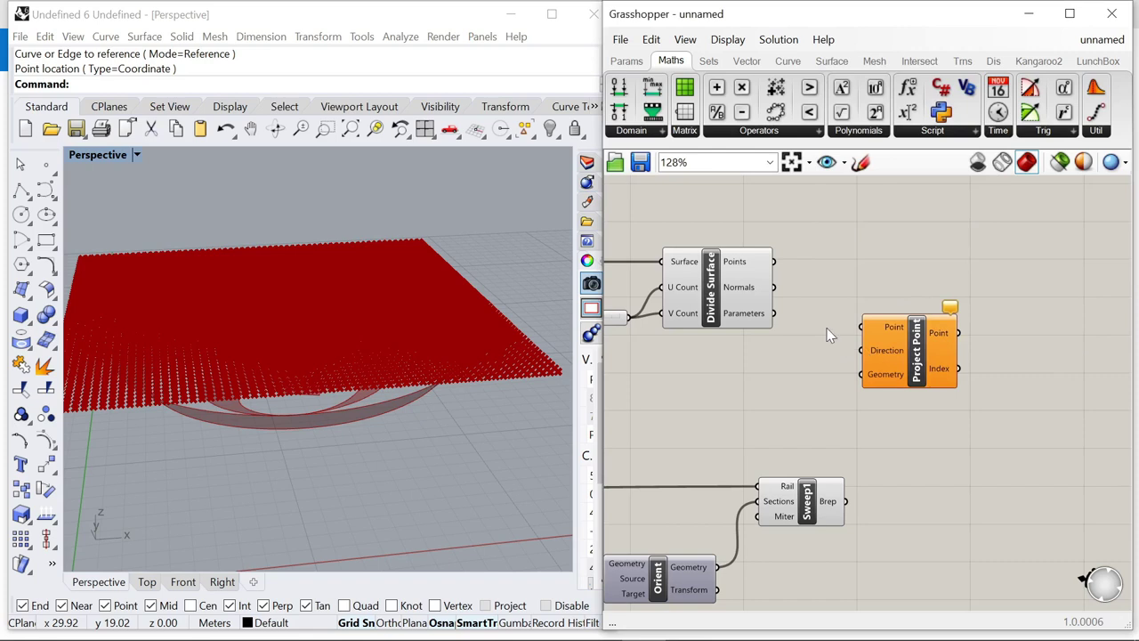
click(824, 503)
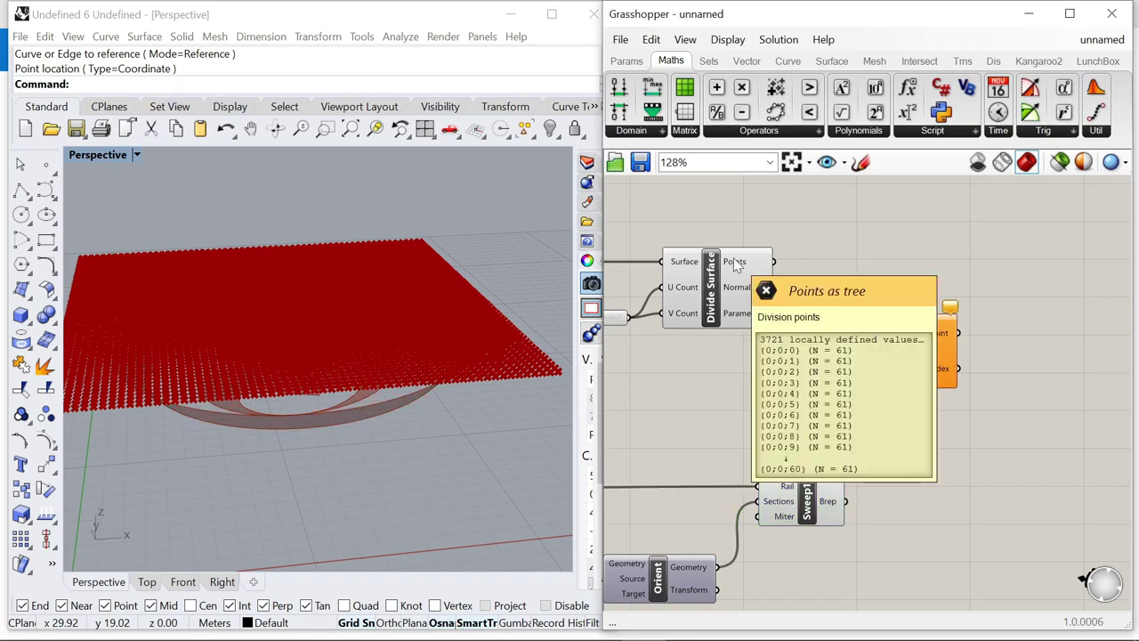
drag(916, 352, 1004, 352)
- Add a flattened Point parameter fed by Divide Surface's Points output and connect it to Project Point's Point input
double_click(846, 346)
text(point)
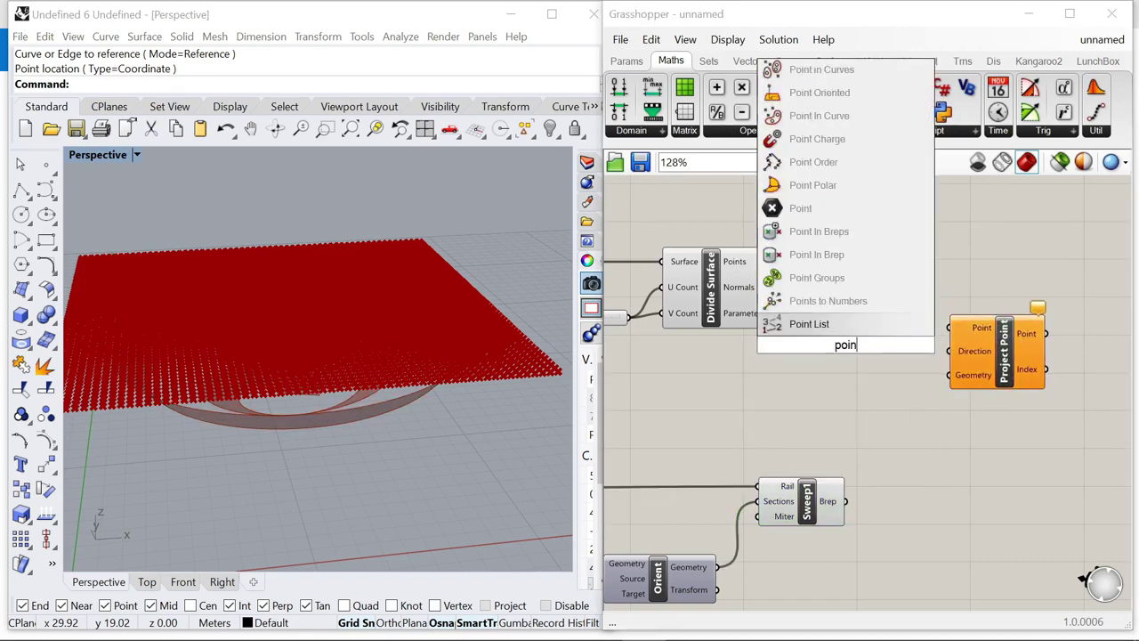
key(Return)
scroll(844, 347, up, 4)
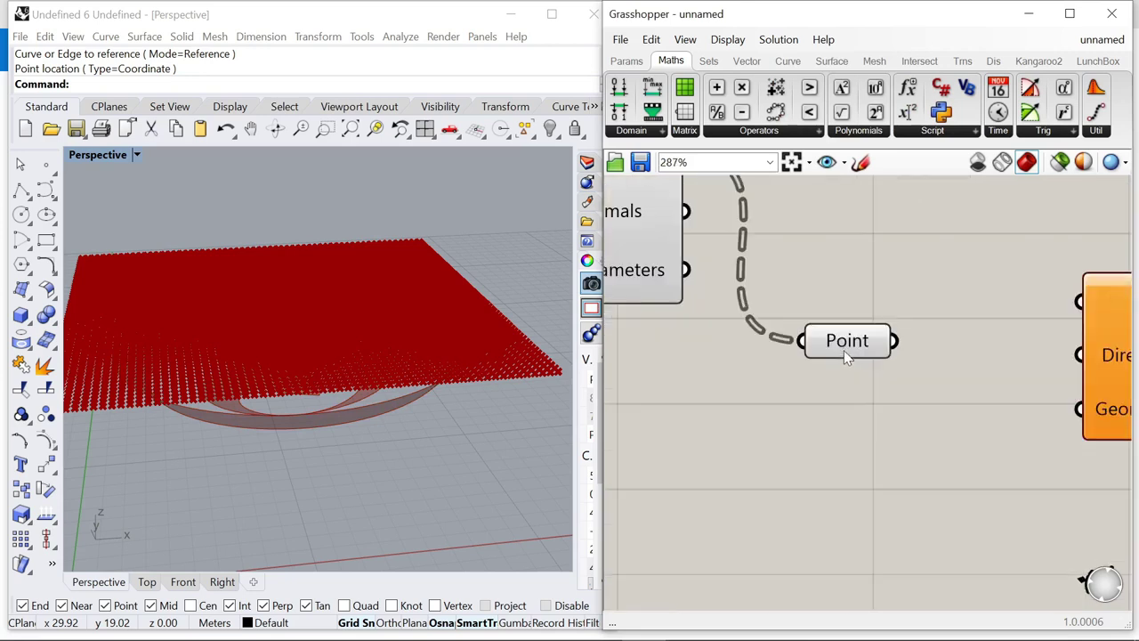
right_click(843, 347)
click(881, 439)
scroll(819, 457, down, 1)
right_drag(1037, 370, 872, 340)
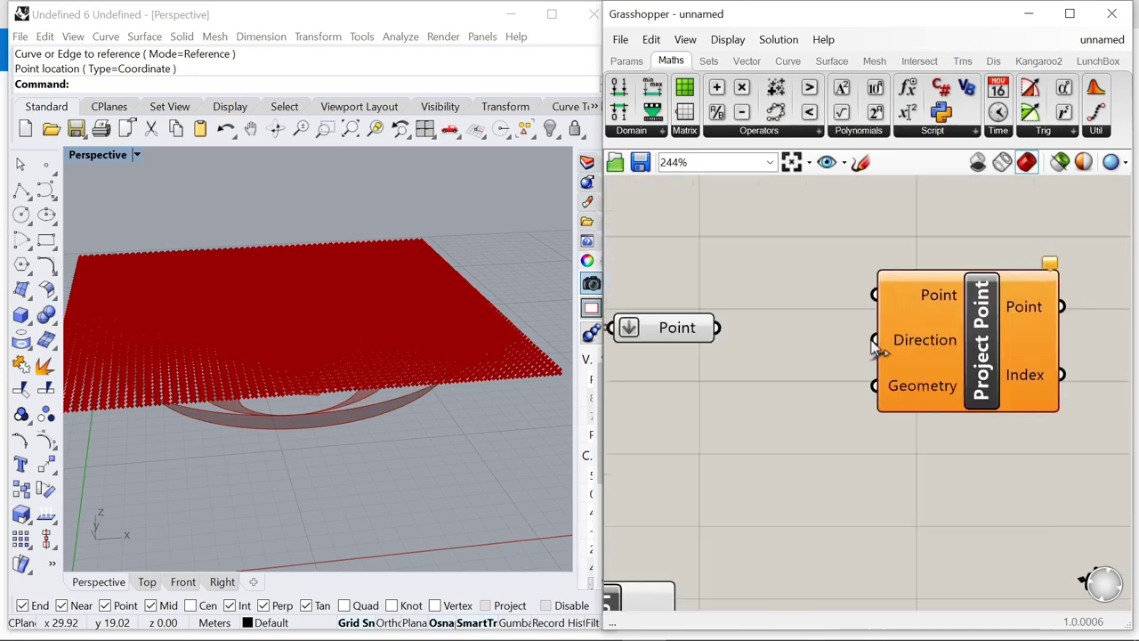
scroll(906, 303, down, 3)
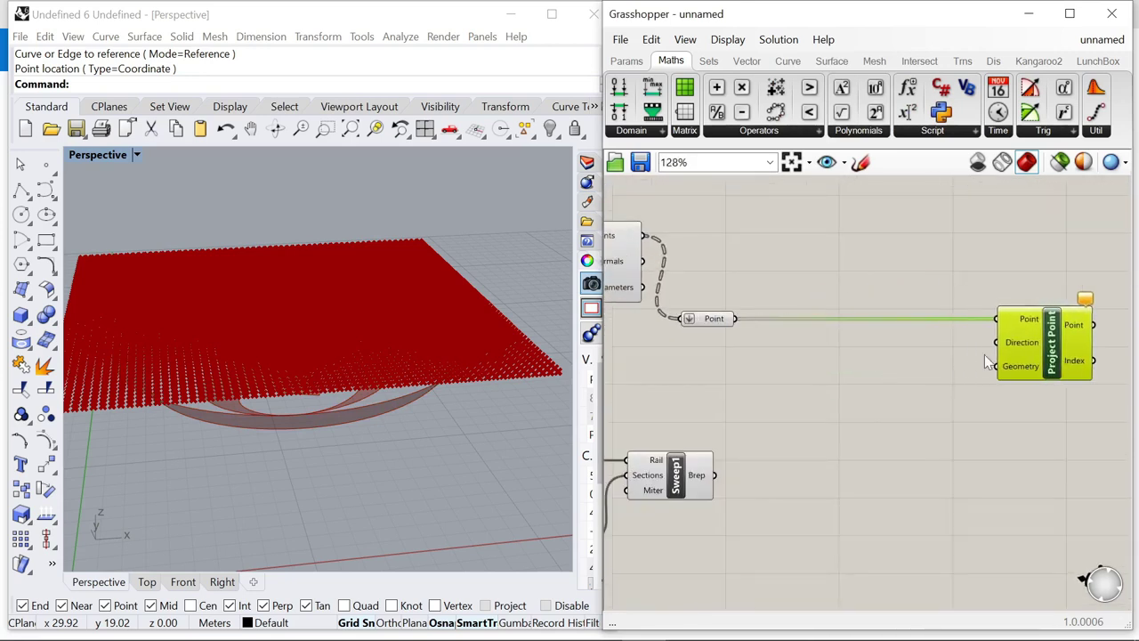
click(713, 318)
- Connect a new Unit Z component to Project Point's Direction input and feed its Factor from a panel containing -1
double_click(799, 355)
text(unit z)
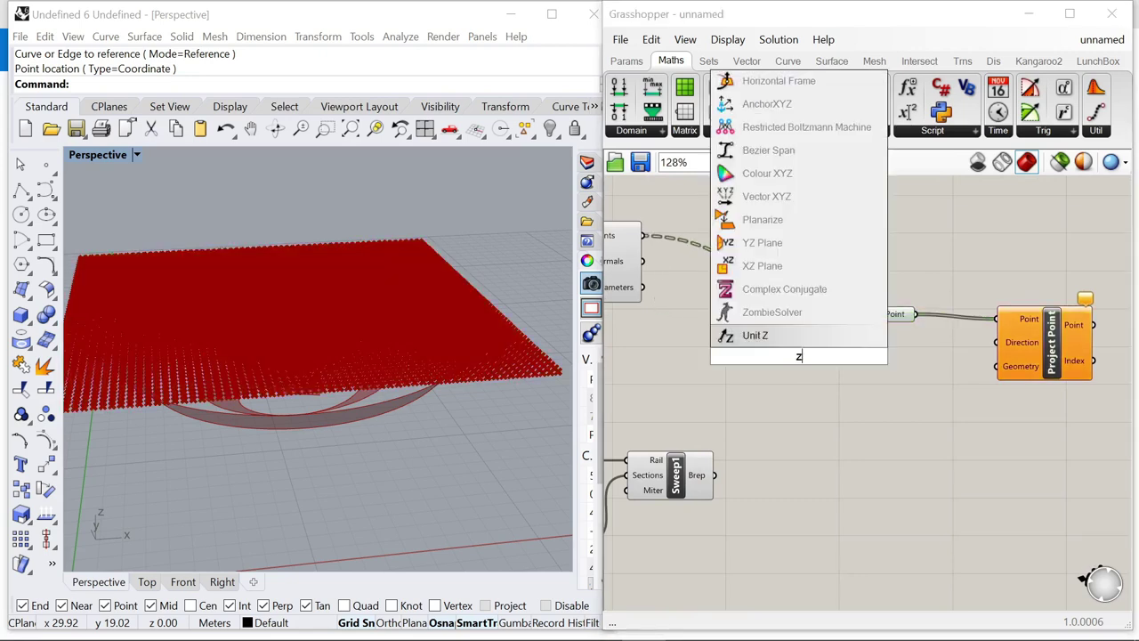
key(Return)
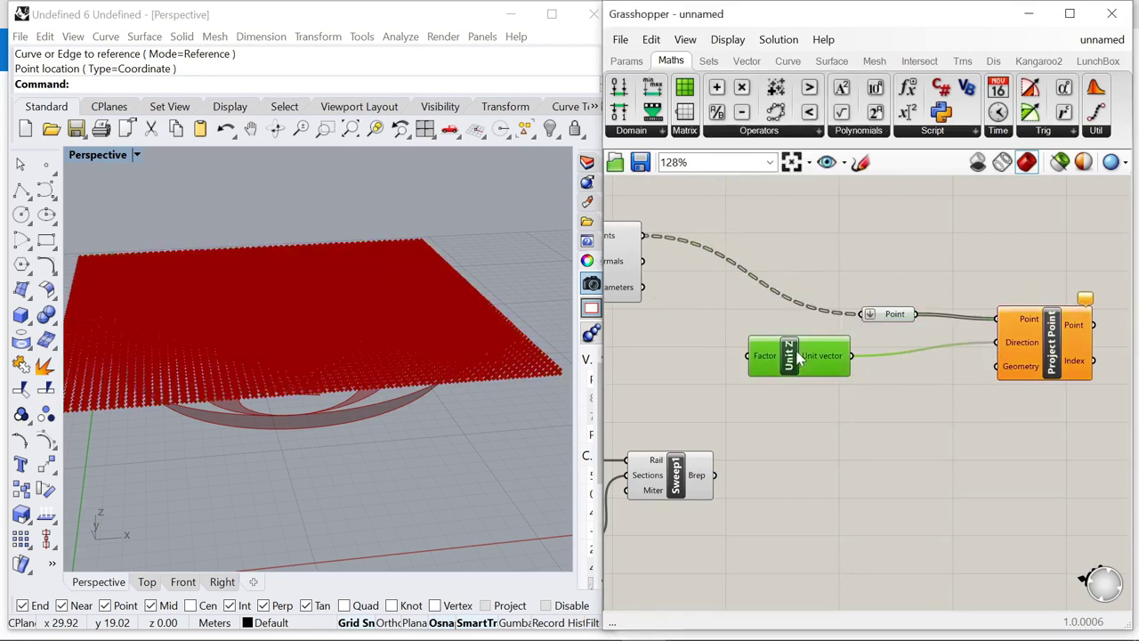
drag(798, 358, 836, 351)
double_click(717, 380)
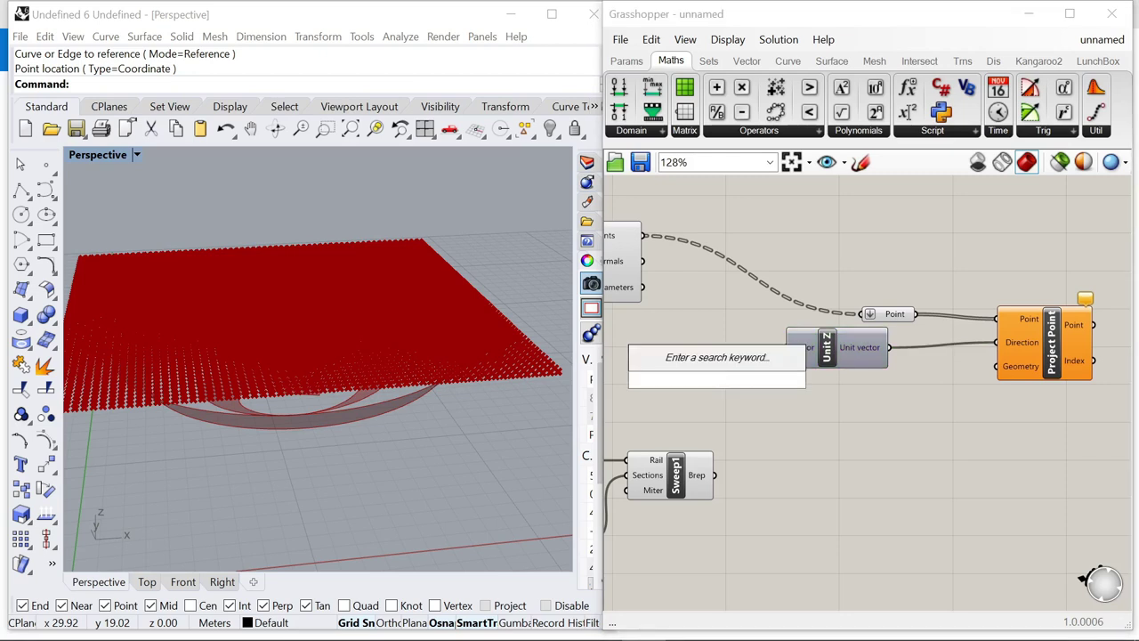
text("-1)
key(Return)
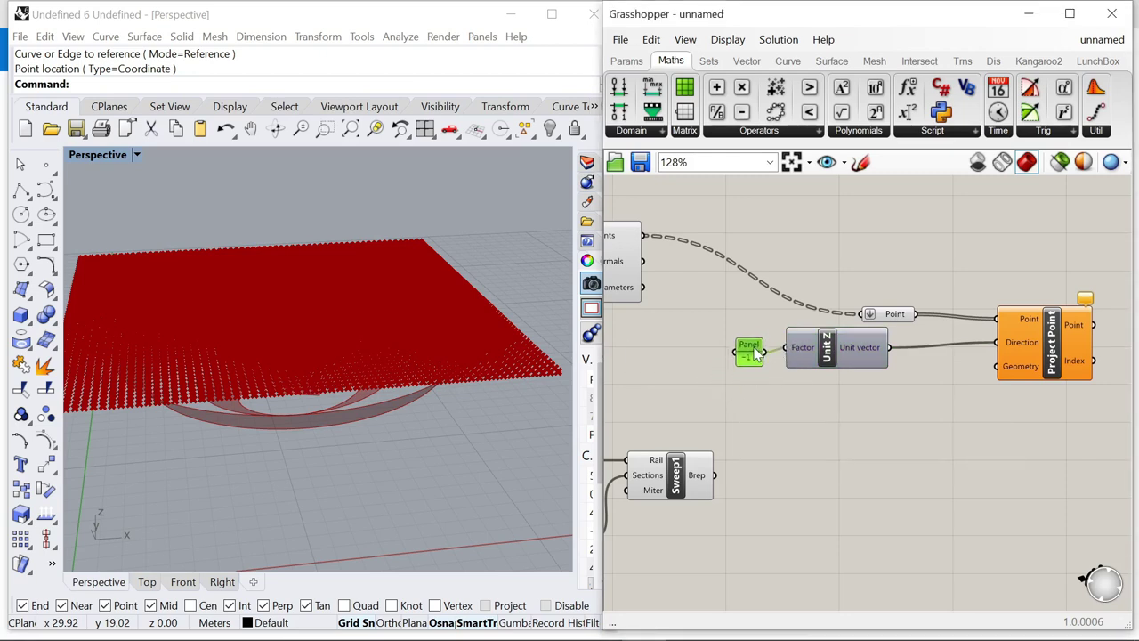
- Connect Sweep1's Brep output to Project Point's Geometry input
click(679, 488)
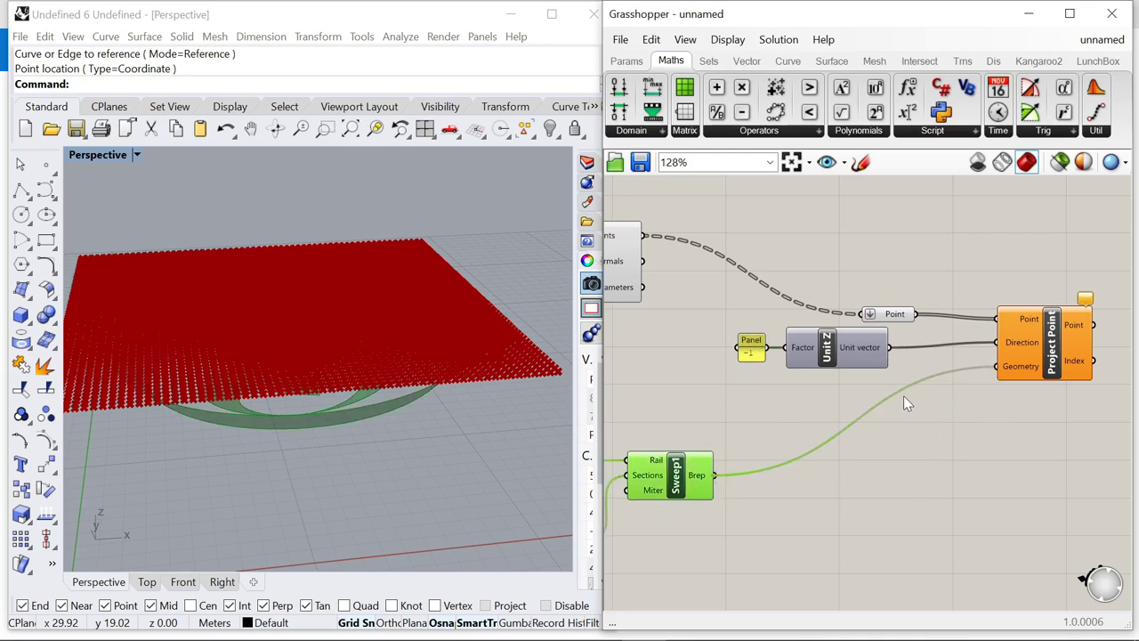
click(904, 403)
scroll(903, 403, down, 3)
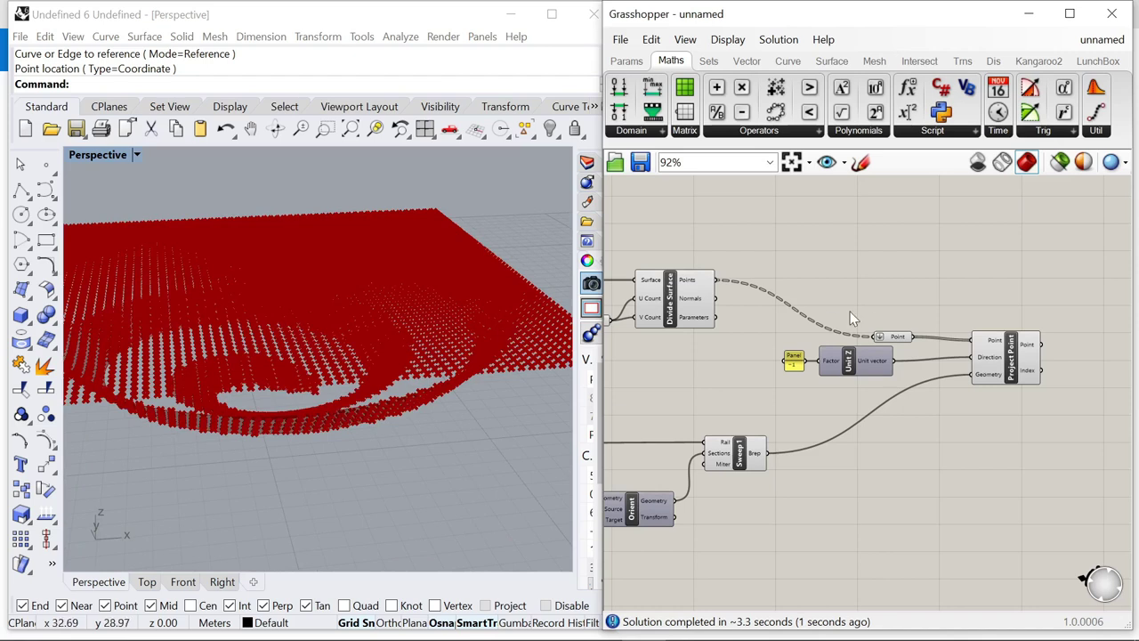
- Turn off the preview of the Divide Surface component and the flattened Point parameter
click(675, 298)
right_click(722, 211)
click(766, 234)
scroll(919, 280, down, 5)
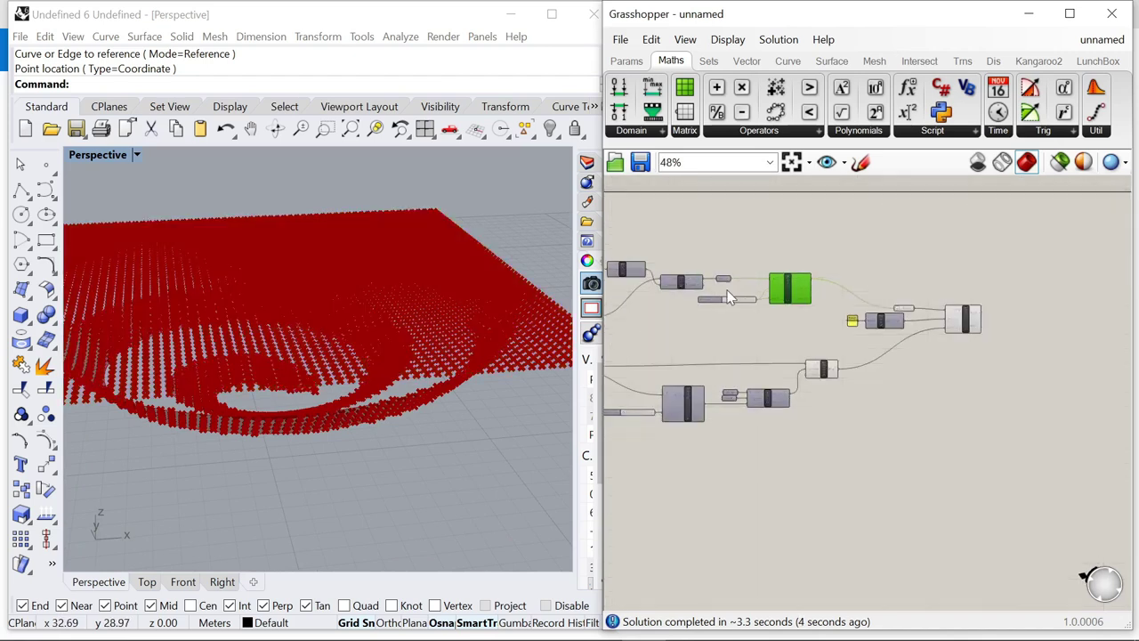
scroll(727, 298, up, 5)
click(1010, 278)
right_click(997, 267)
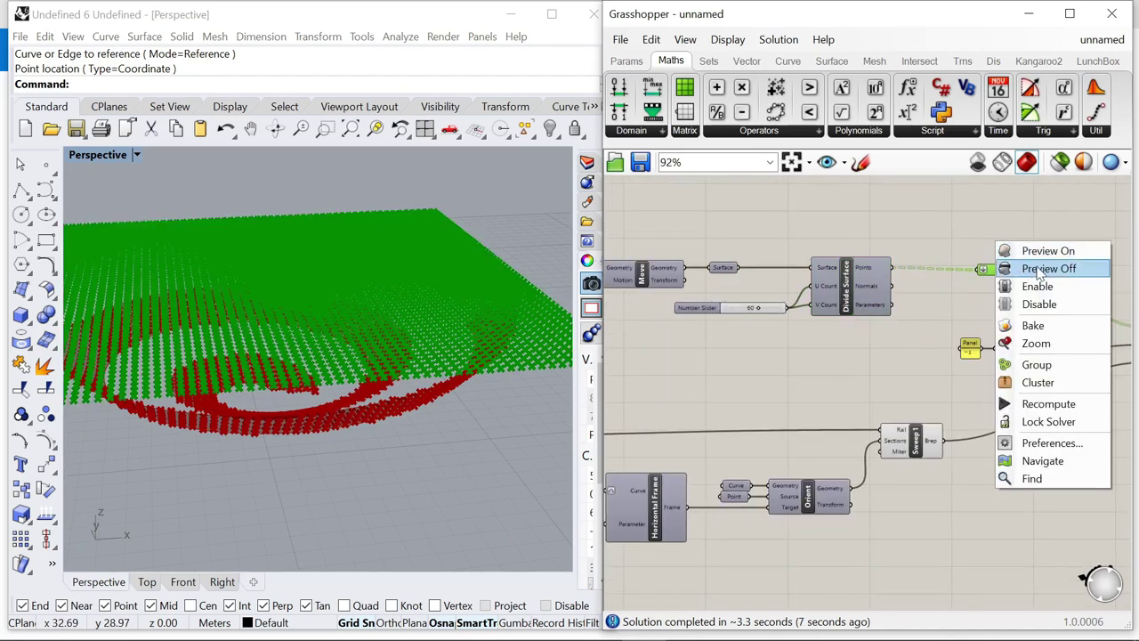
click(1041, 268)
- Examine the projected points along the spiral ramp in the Perspective view
scroll(283, 313, up, 10)
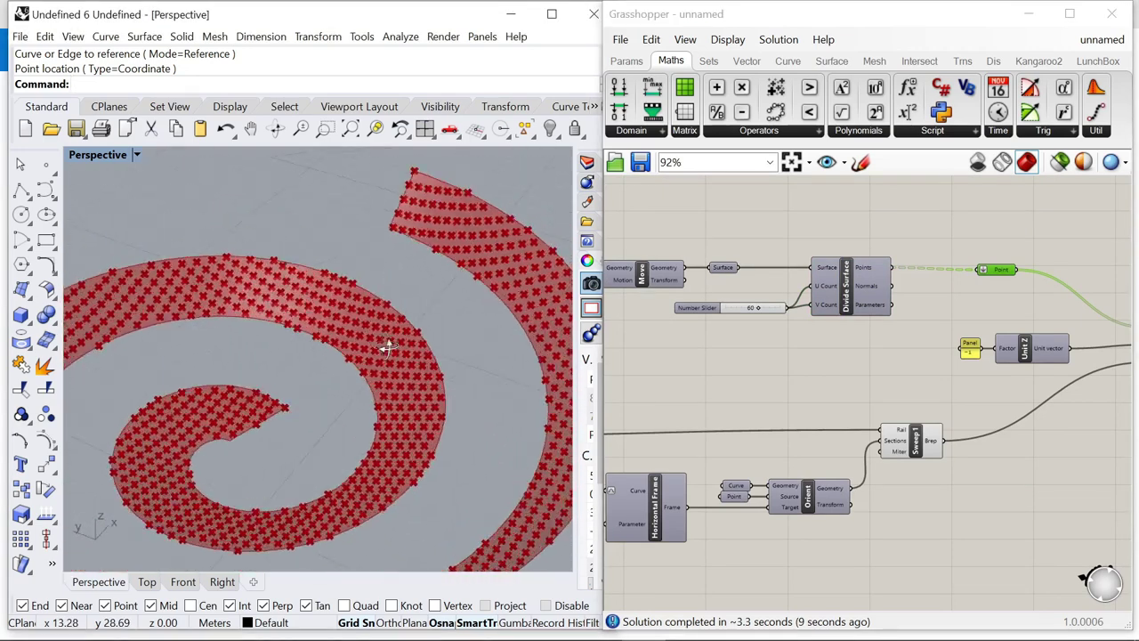
scroll(314, 346, down, 10)
right_drag(327, 306, 287, 285)
scroll(751, 342, down, 5)
scroll(751, 342, up, 8)
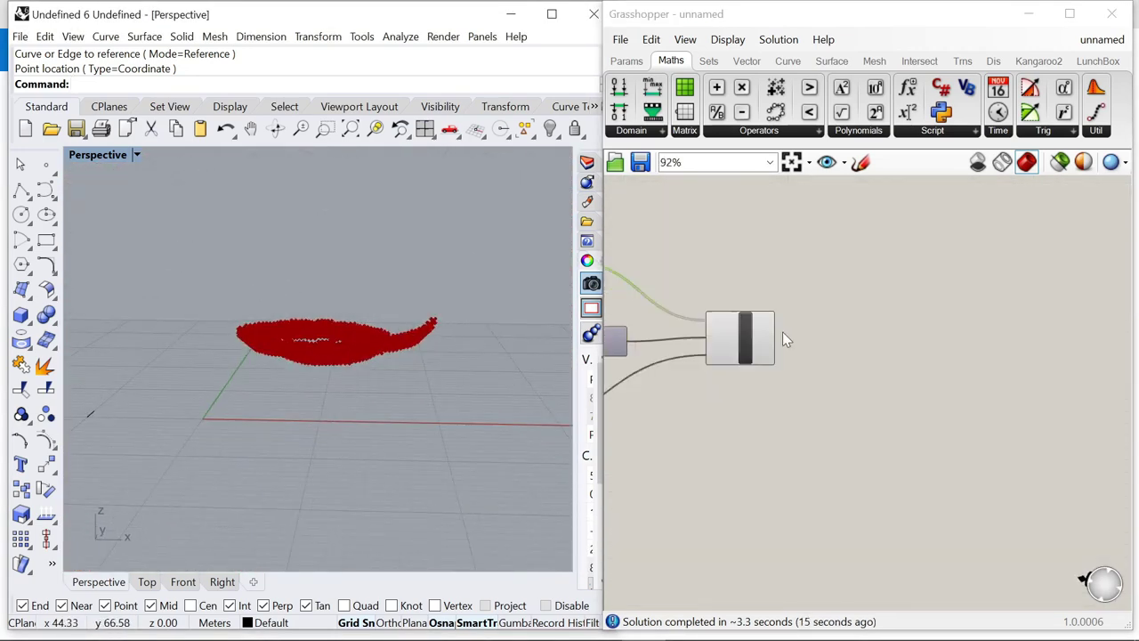
click(734, 349)
scroll(754, 337, down, 4)
scroll(826, 361, up, 4)
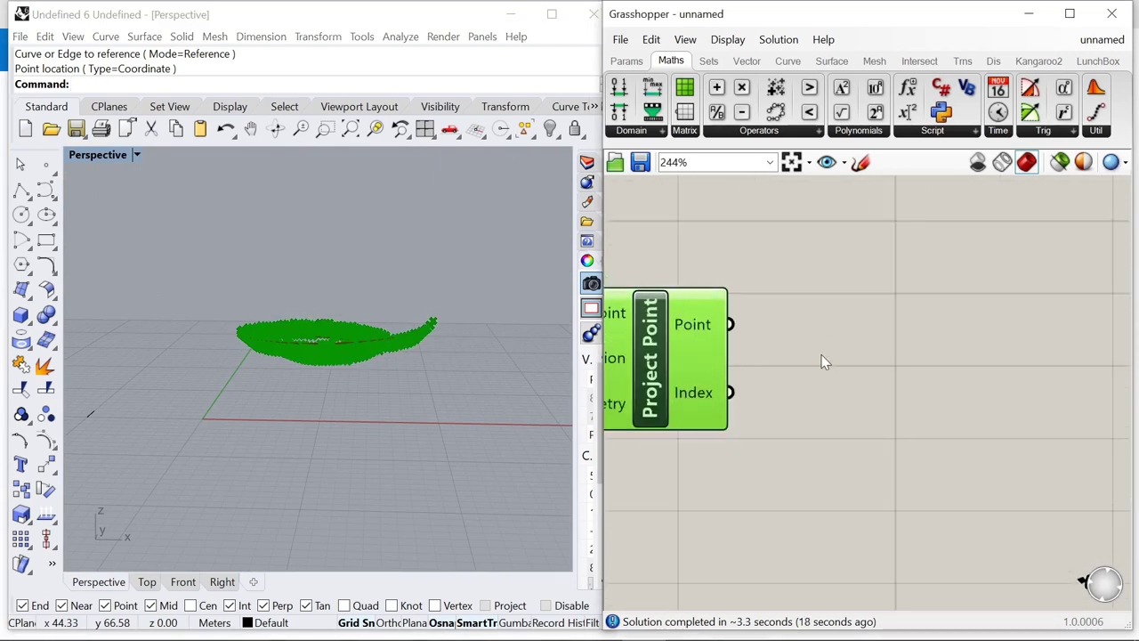
- Add a Rectangle component and connect Project Point's Point output to its Plane input
click(826, 361)
double_click(895, 359)
text(rectangle)
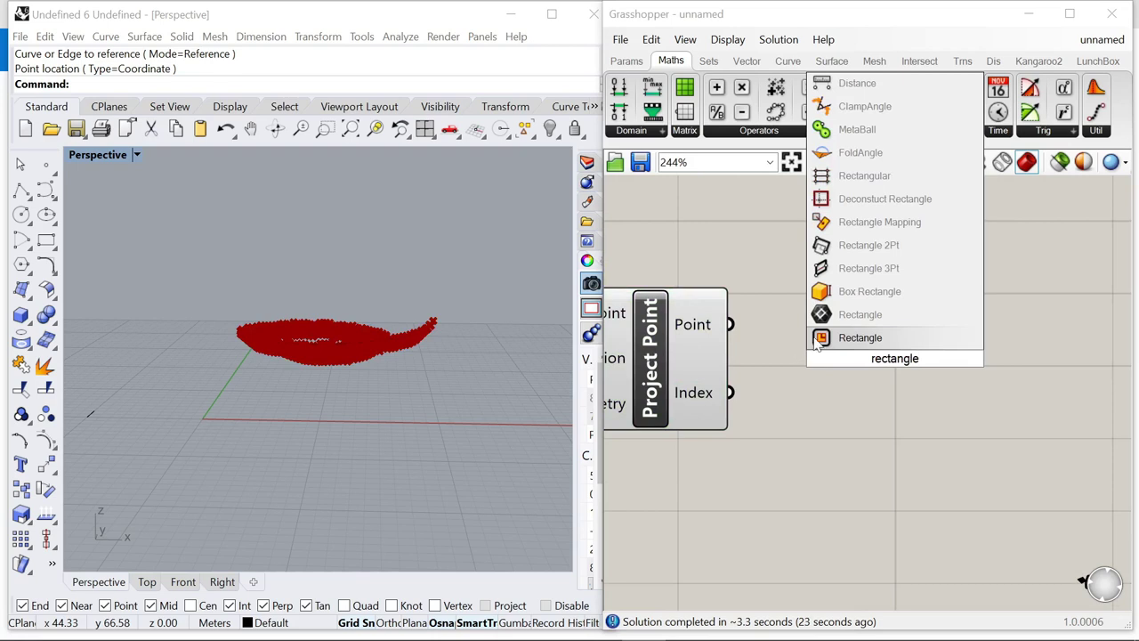
click(818, 339)
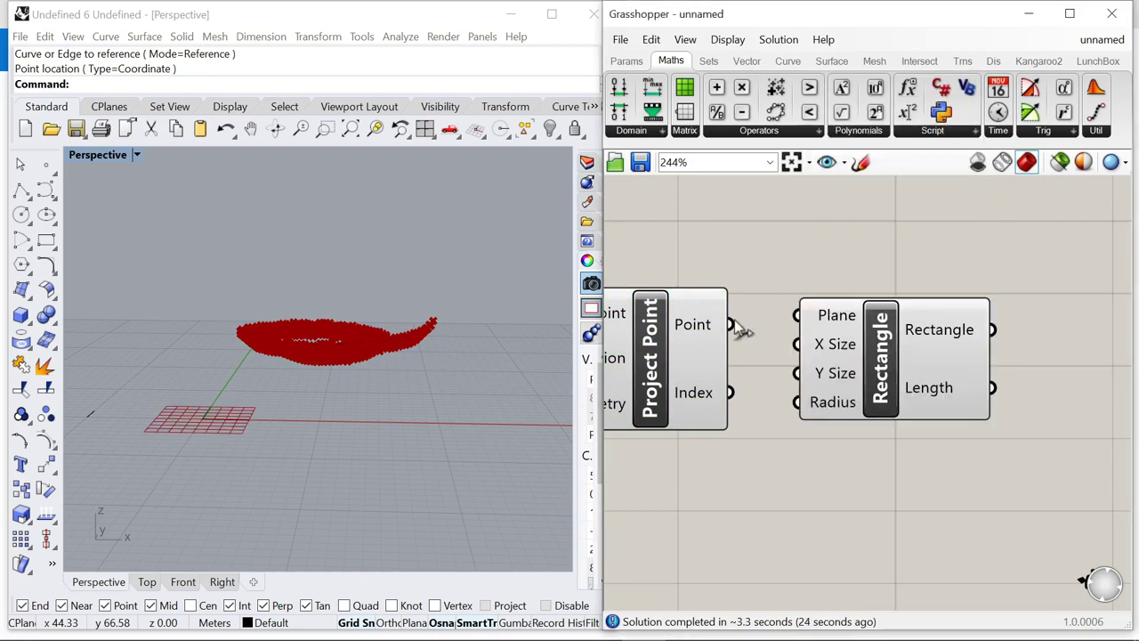
drag(787, 323, 791, 321)
scroll(758, 336, down, 4)
scroll(433, 324, up, 5)
right_drag(434, 326, 426, 379)
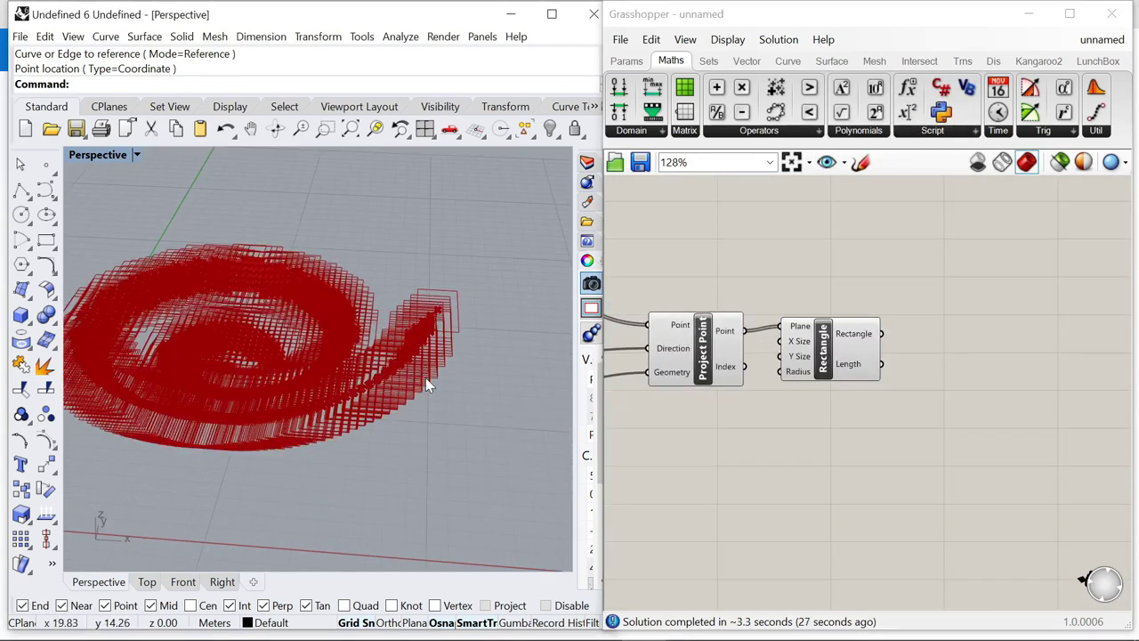
- Move the Rectangle component farther from Project Point to make room before its size inputs
scroll(911, 349, down, 3)
scroll(908, 347, up, 1)
drag(907, 348, 1081, 365)
scroll(979, 375, down, 5)
scroll(965, 377, up, 9)
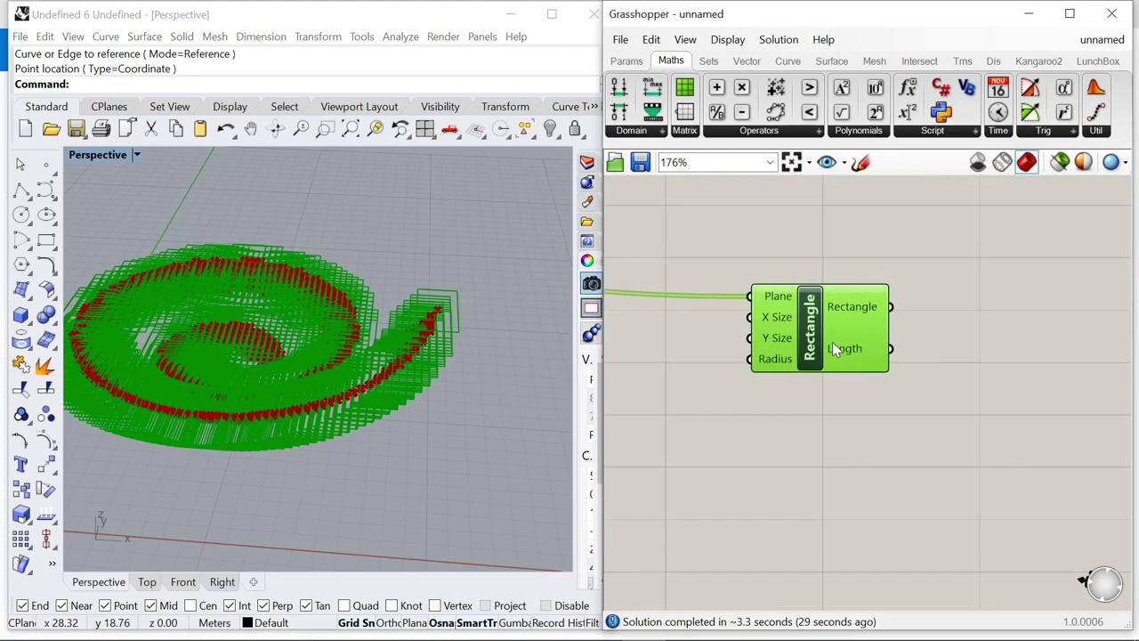
drag(832, 345, 1004, 450)
- Add a Number Slider with the range 0<0.30 beside the Rectangle component's inputs
click(805, 485)
double_click(806, 483)
text(0<)
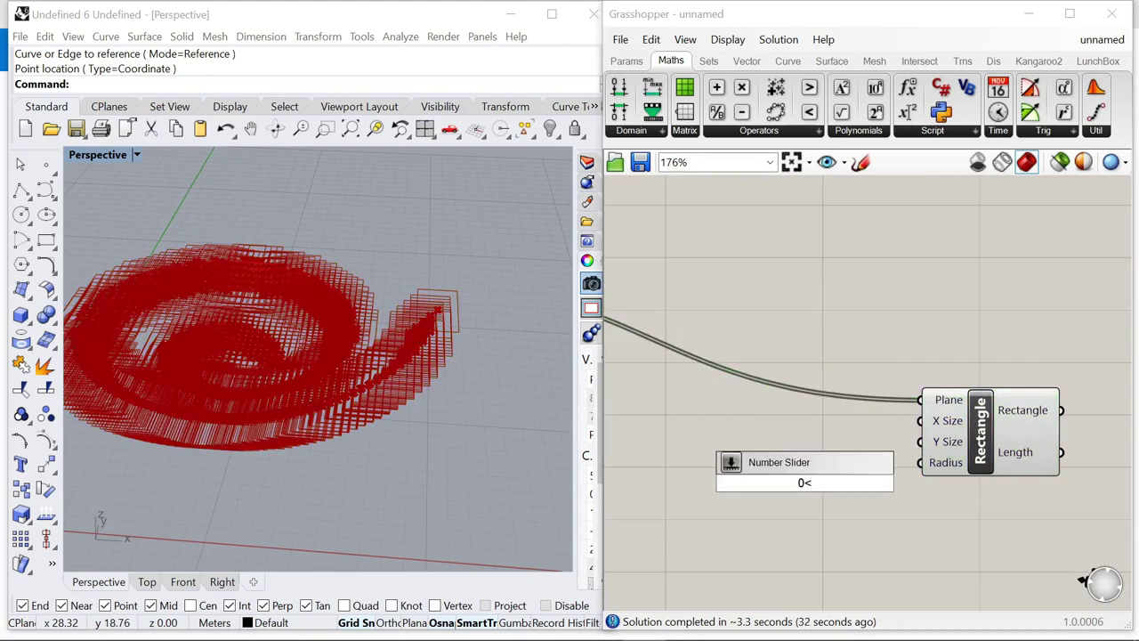
text(0.30)
key(Return)
scroll(975, 406, down, 4)
scroll(919, 480, up, 3)
- Add a Construct Domain component and connect its Domain output to Rectangle's X Size and Y Size inputs
double_click(749, 529)
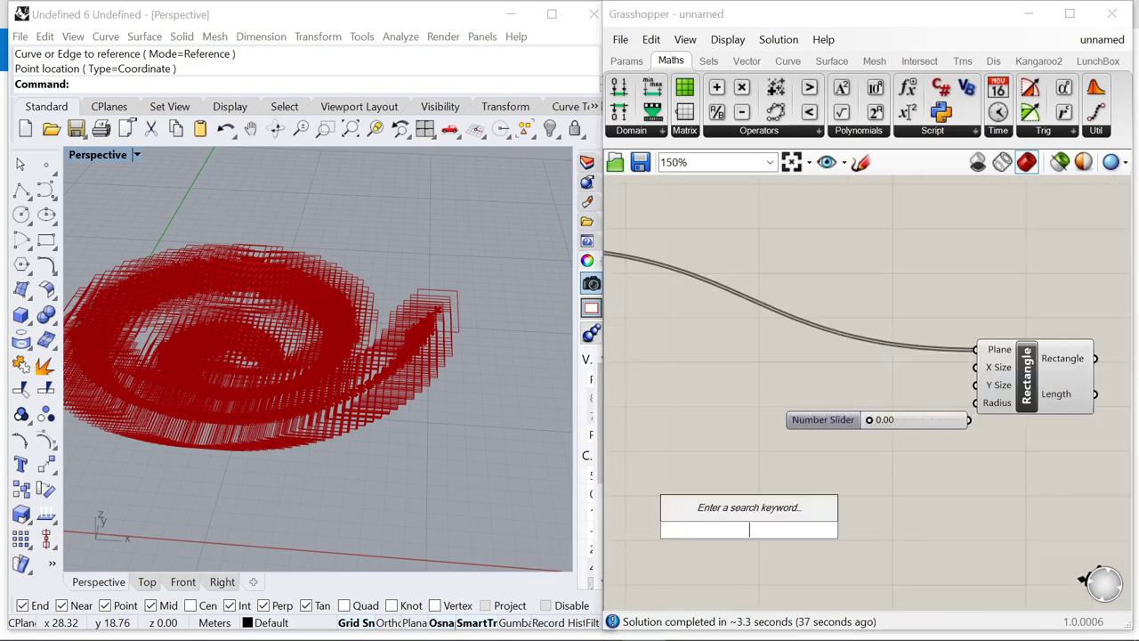
text(domain)
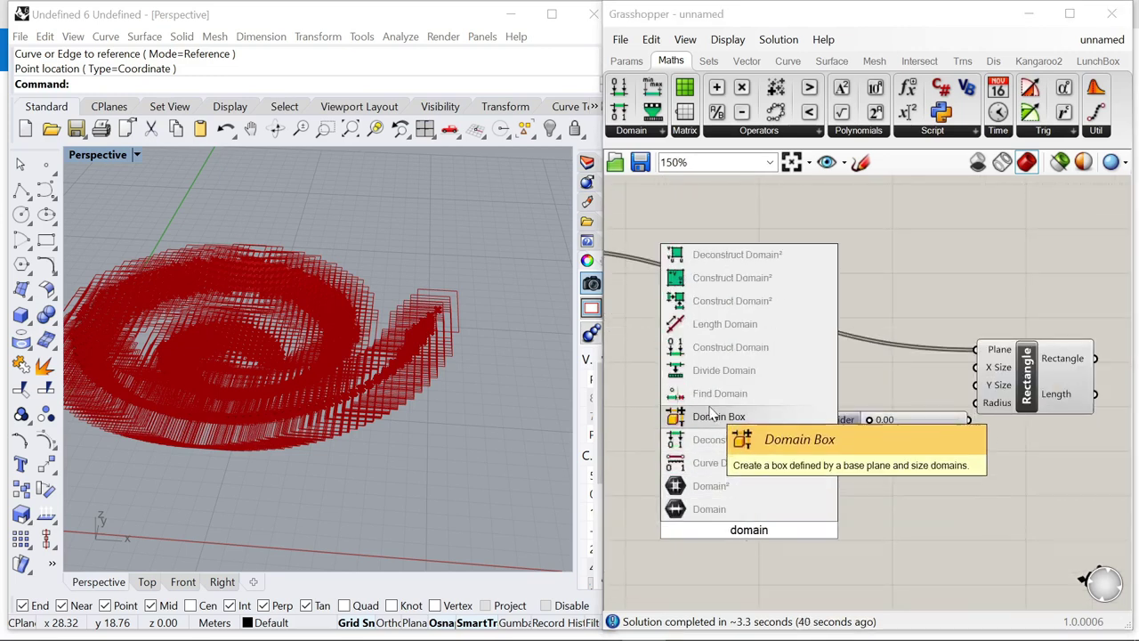
click(723, 355)
mouse_move(972, 385)
mouse_down()
mouse_move(976, 368)
mouse_move(975, 386)
mouse_up()
scroll(925, 392, down, 3)
scroll(903, 394, up, 2)
- Place the Number Slider ahead of Construct Domain and connect it to the Domain start input
drag(897, 408, 623, 490)
right_drag(669, 492, 816, 403)
scroll(815, 415, up, 3)
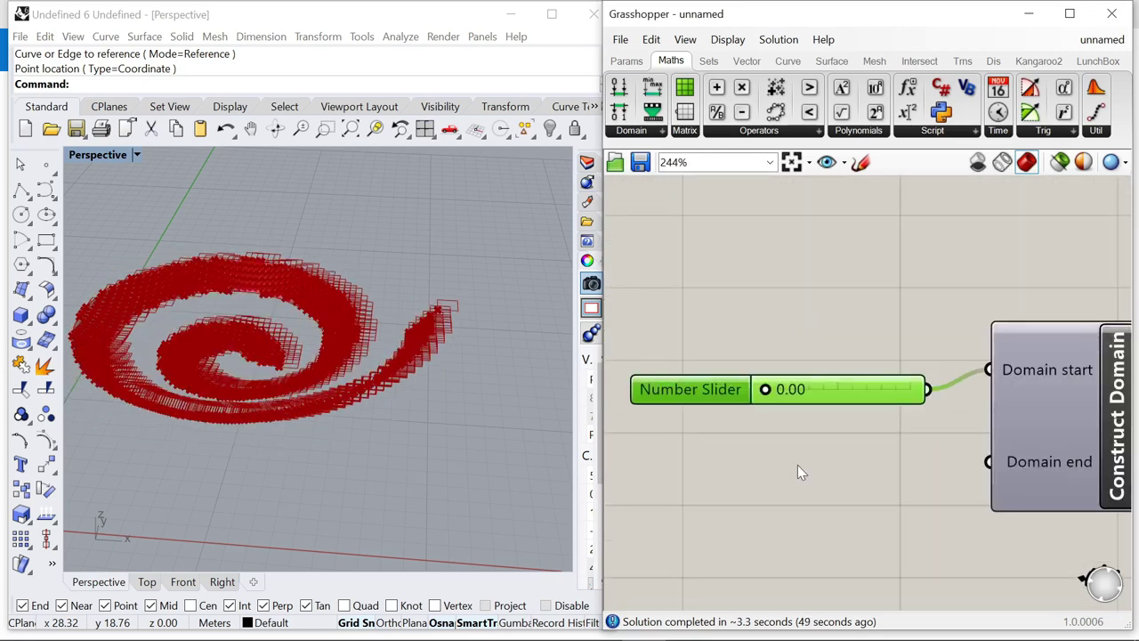
- Add a Negative component, feed the Number Slider into its Value input, and connect its Result to Construct Domain's Domain end
double_click(732, 427)
text(nega)
key(Return)
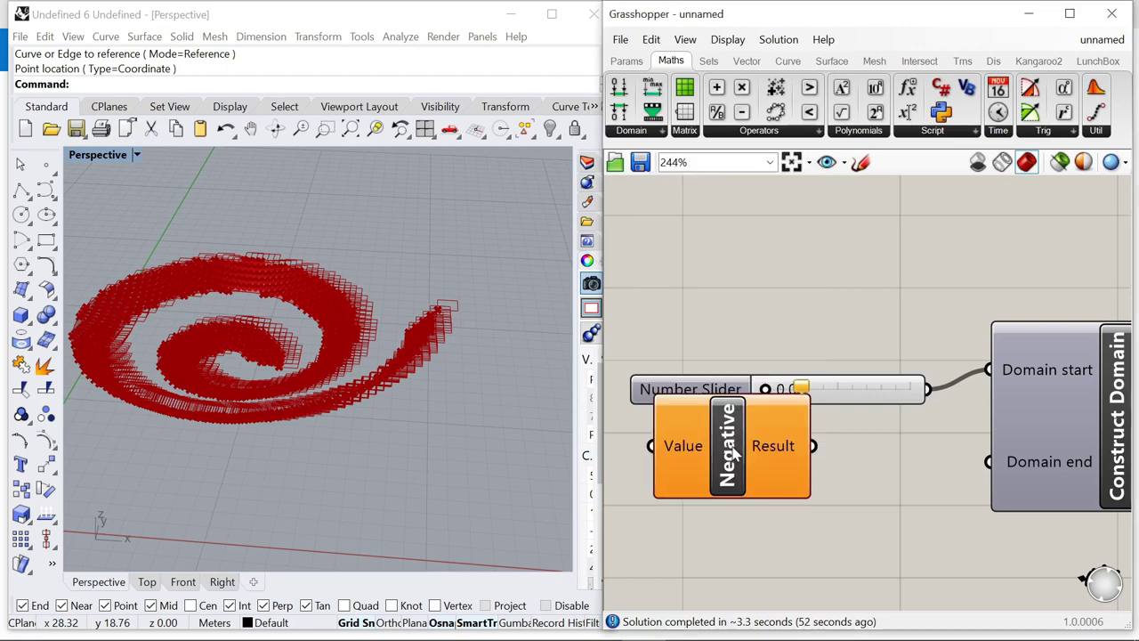
drag(972, 467, 987, 465)
scroll(1023, 414, down, 5)
scroll(845, 402, up, 4)
drag(887, 396, 583, 386)
drag(920, 454, 926, 451)
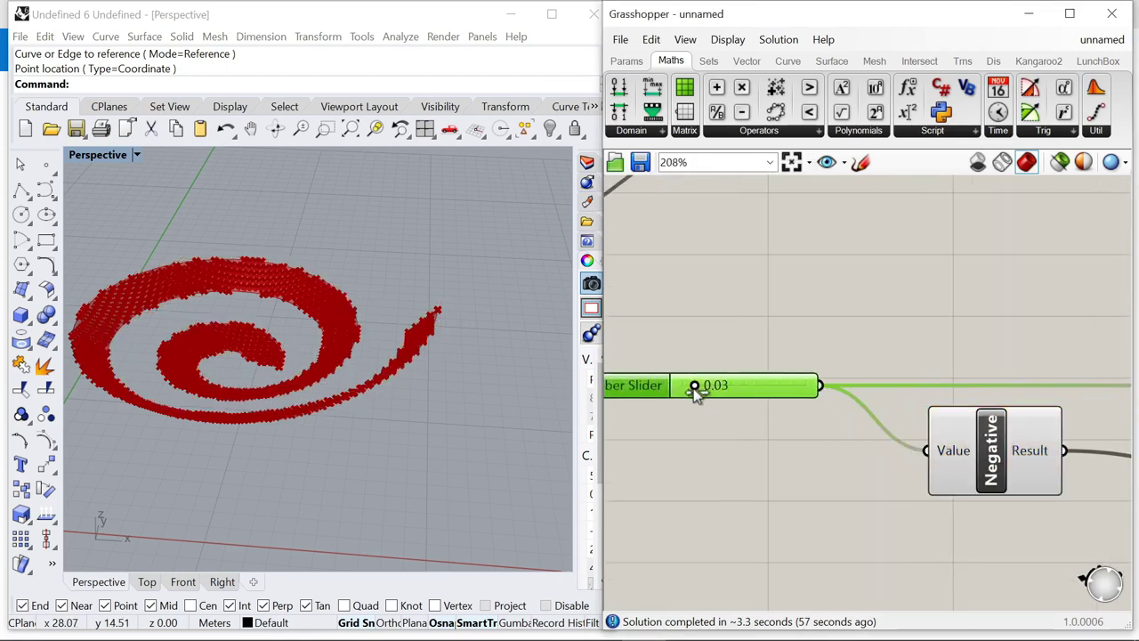
- Set the Number Slider that controls the rectangle size to 0.10
drag(717, 391, 735, 400)
scroll(342, 351, up, 8)
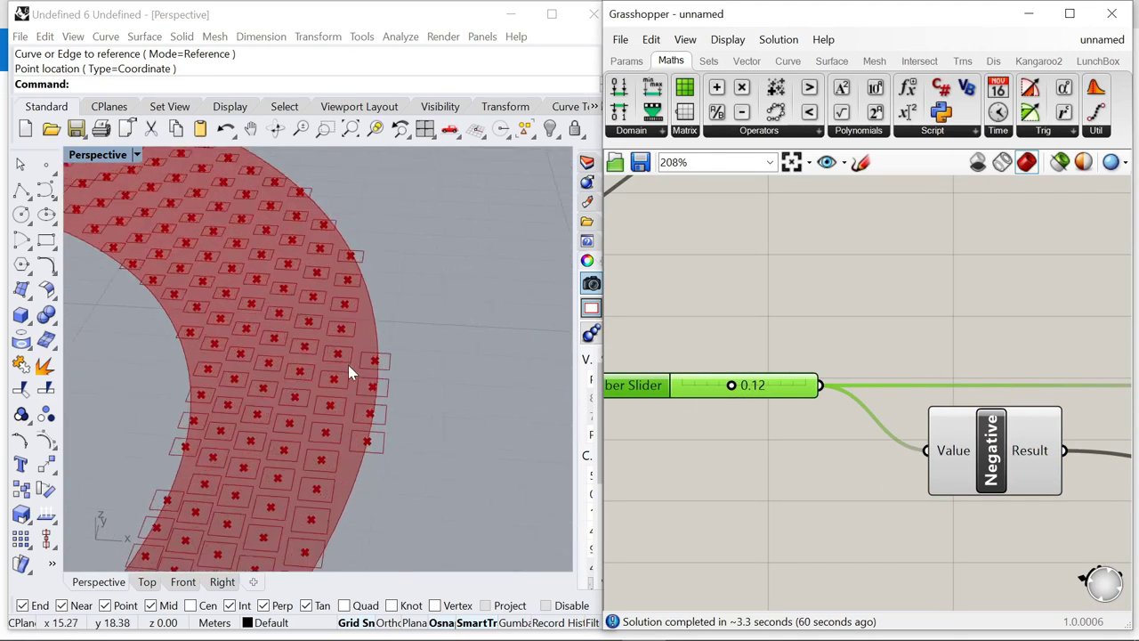
drag(732, 388, 723, 395)
- Arrange the Number Slider, Negative, Construct Domain and Rectangle components in a compact row after Project Point
scroll(785, 377, down, 9)
scroll(935, 353, up, 2)
drag(935, 427, 685, 367)
drag(951, 336, 1028, 329)
drag(898, 436, 717, 367)
drag(863, 389, 1002, 326)
click(978, 305)
scroll(978, 307, up, 5)
scroll(887, 348, up, 3)
drag(835, 368, 922, 377)
drag(635, 319, 766, 318)
- Move the slider, Negative, Construct Domain and Rectangle components together closer to Project Point
scroll(895, 348, down, 6)
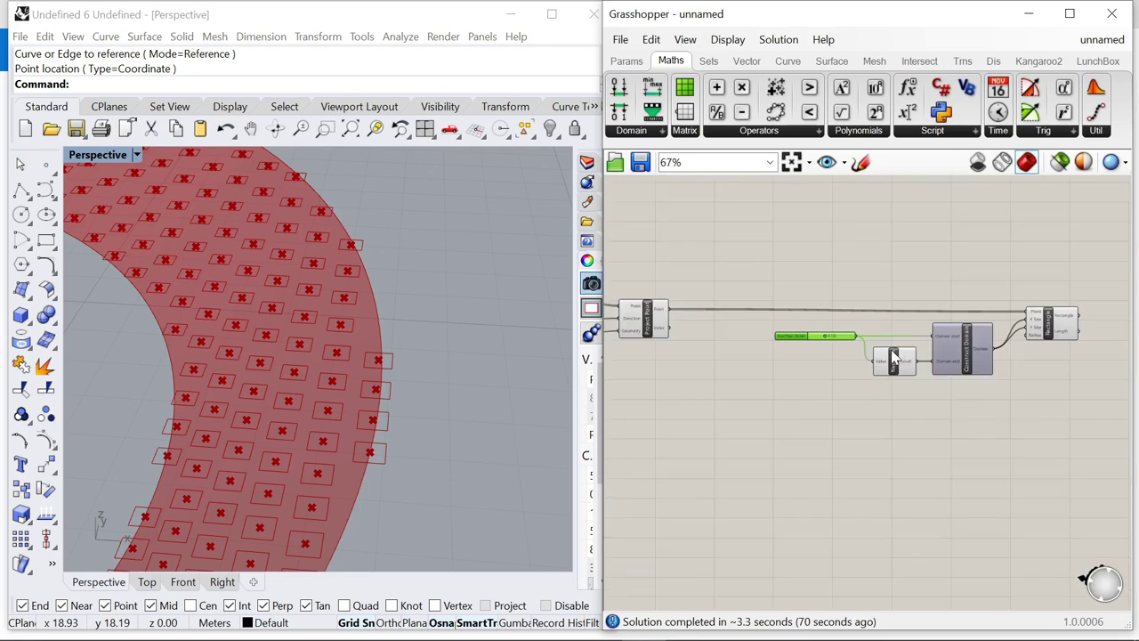
right_drag(856, 299, 797, 303)
drag(696, 290, 1028, 390)
drag(998, 334, 932, 330)
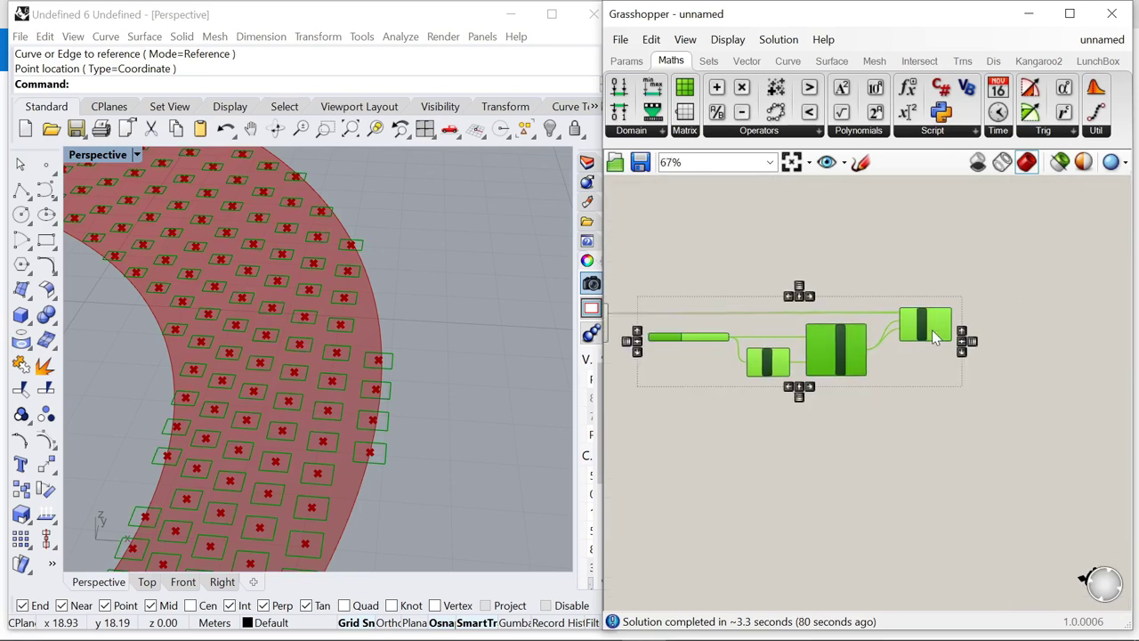
click(939, 374)
- Add a Box Rectangle component and connect Rectangle's Rectangle output to its Rectangle input
scroll(934, 378, up, 4)
double_click(945, 372)
text(box)
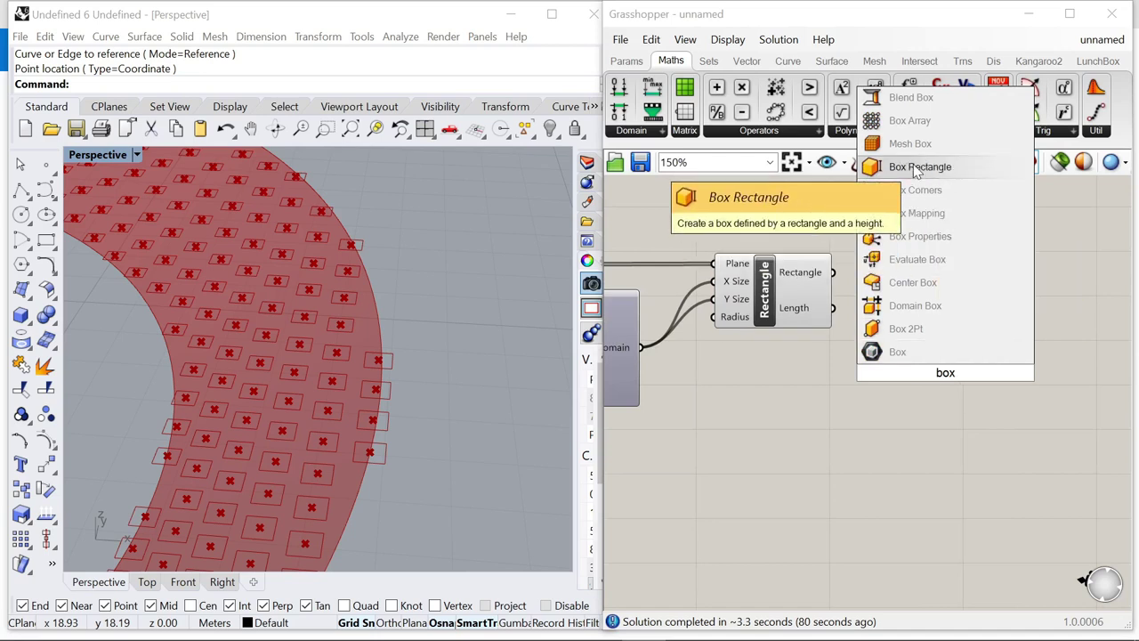
click(916, 166)
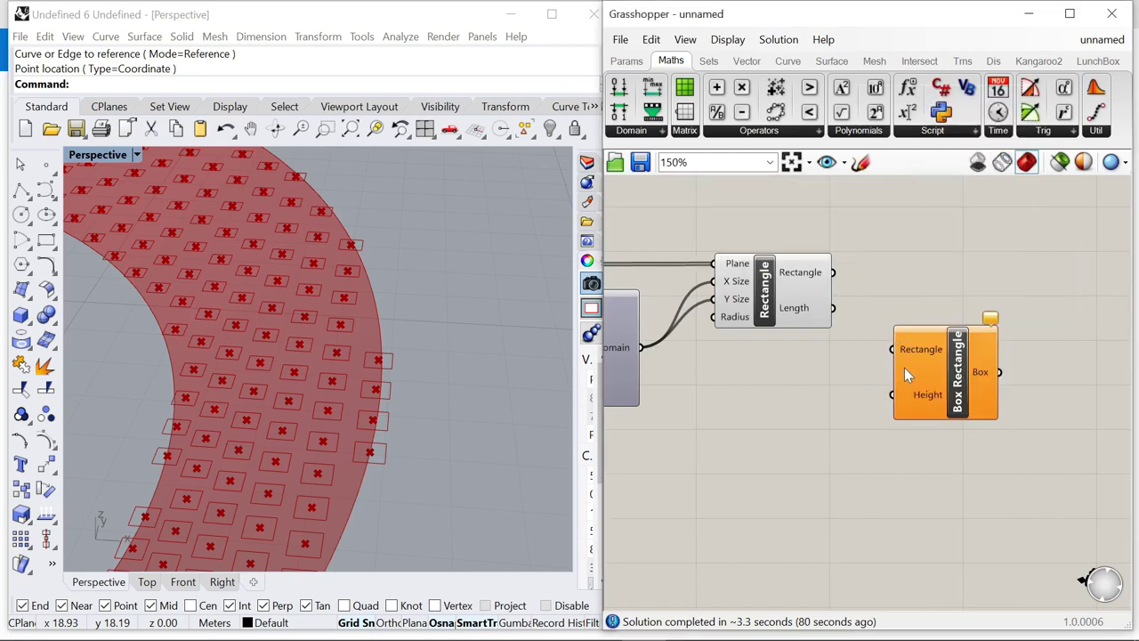
drag(934, 371, 1019, 339)
- Add a second Negative component and connect its Result to Box Rectangle's Height input
double_click(869, 481)
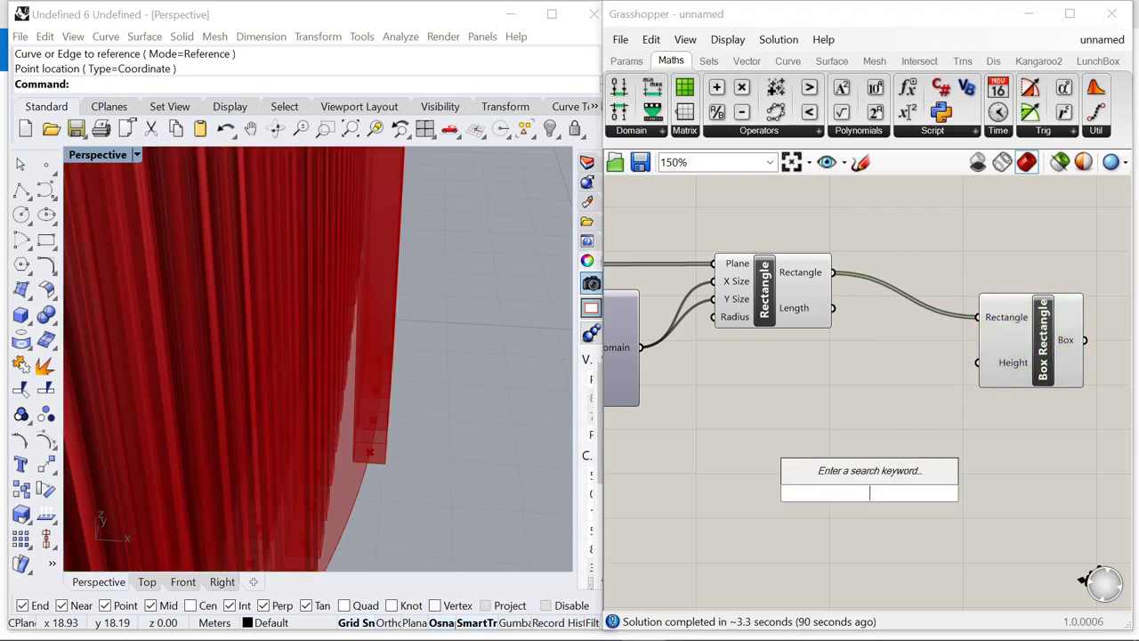
click(882, 368)
double_click(882, 368)
text(negati)
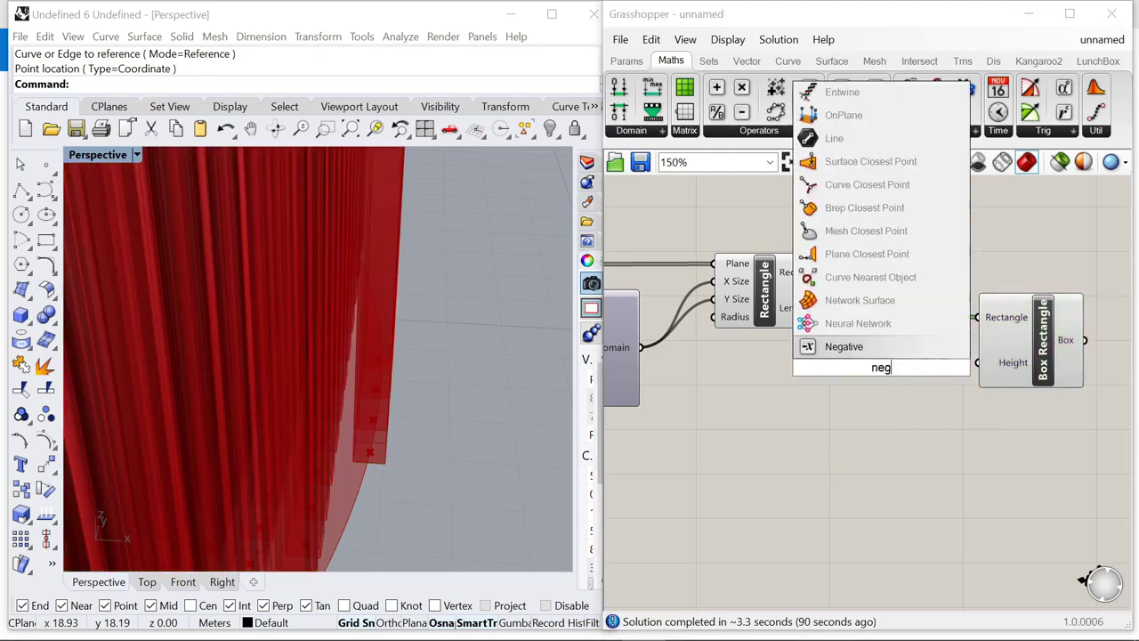
key(Return)
scroll(978, 382, down, 2)
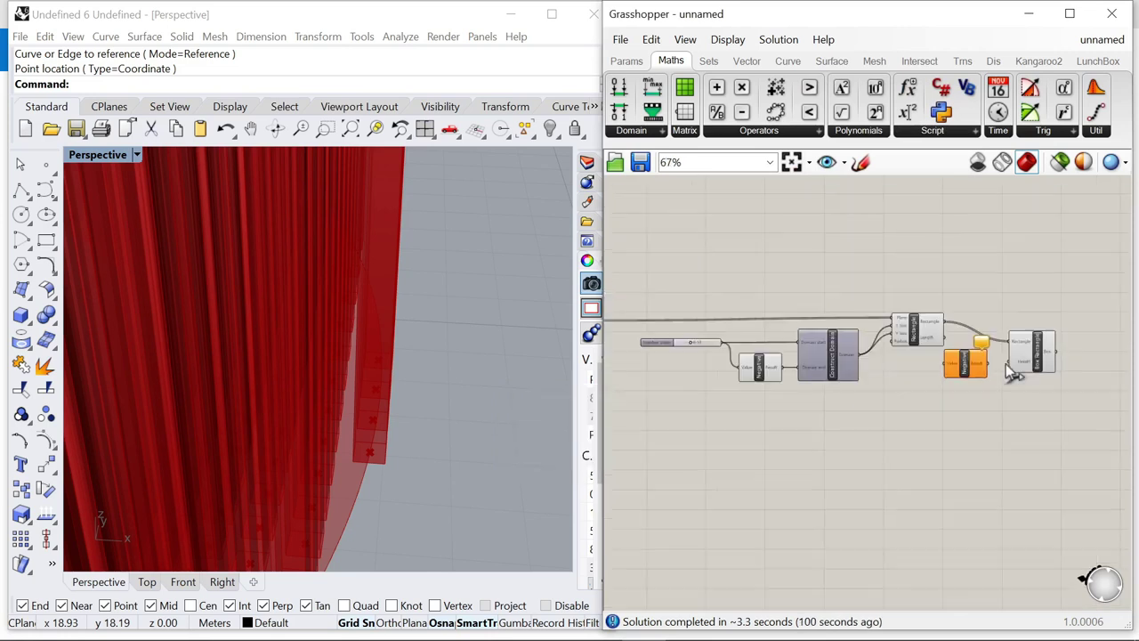
scroll(964, 344, up, 1)
drag(964, 343, 1048, 343)
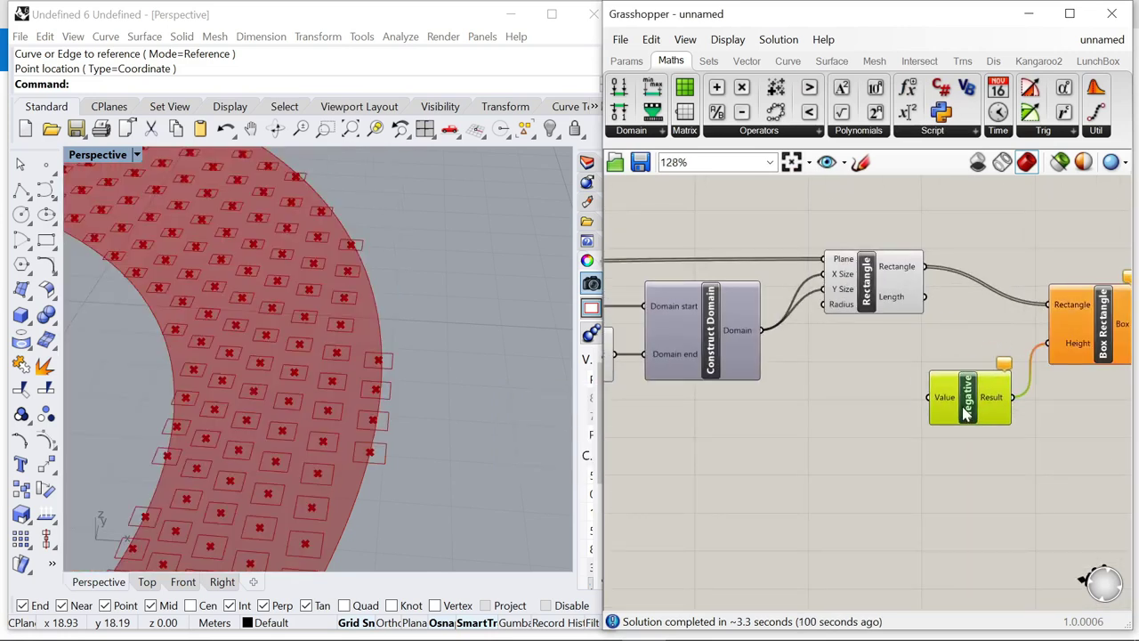
- Add a Multiplication component and connect the rectangle size slider to its A input
scroll(1050, 347, down, 1)
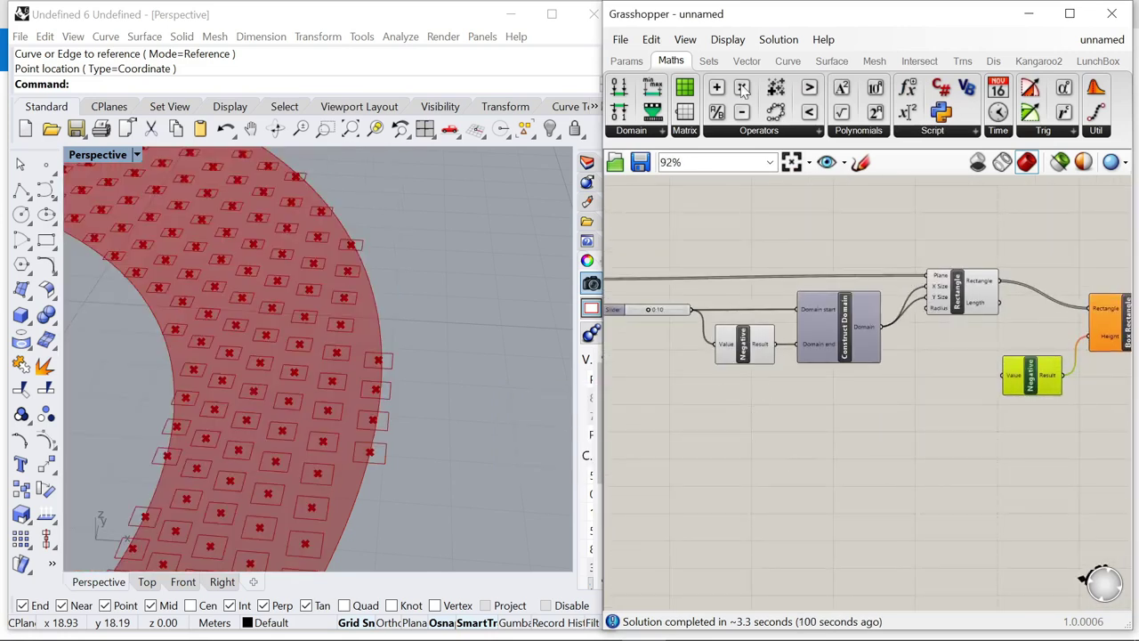
scroll(685, 395, up, 2)
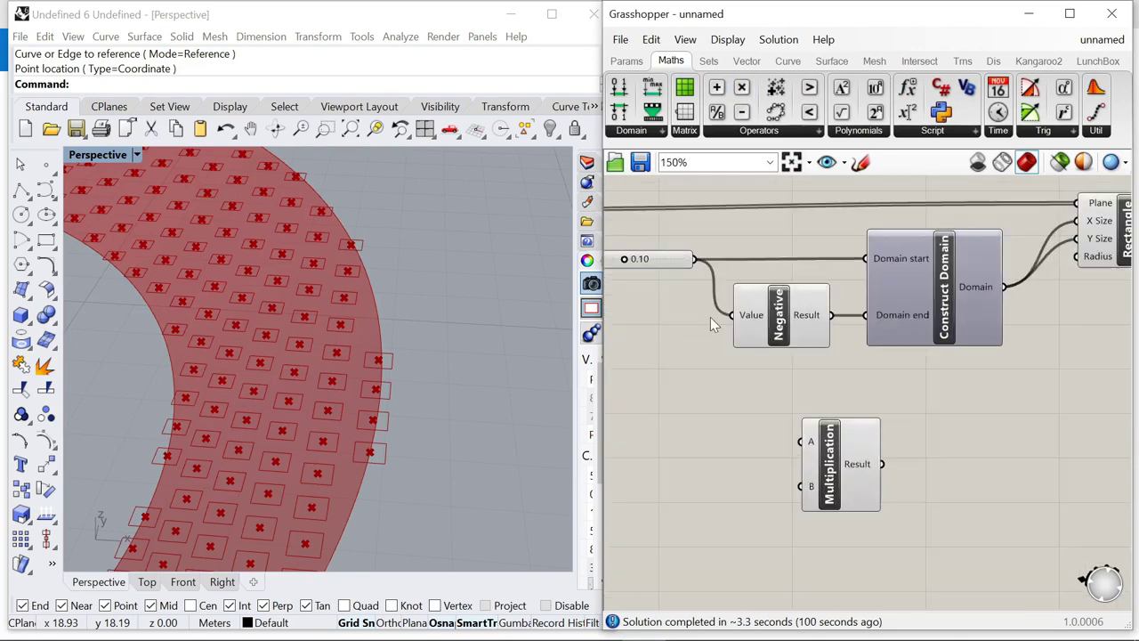
scroll(795, 330, down, 3)
scroll(935, 301, up, 2)
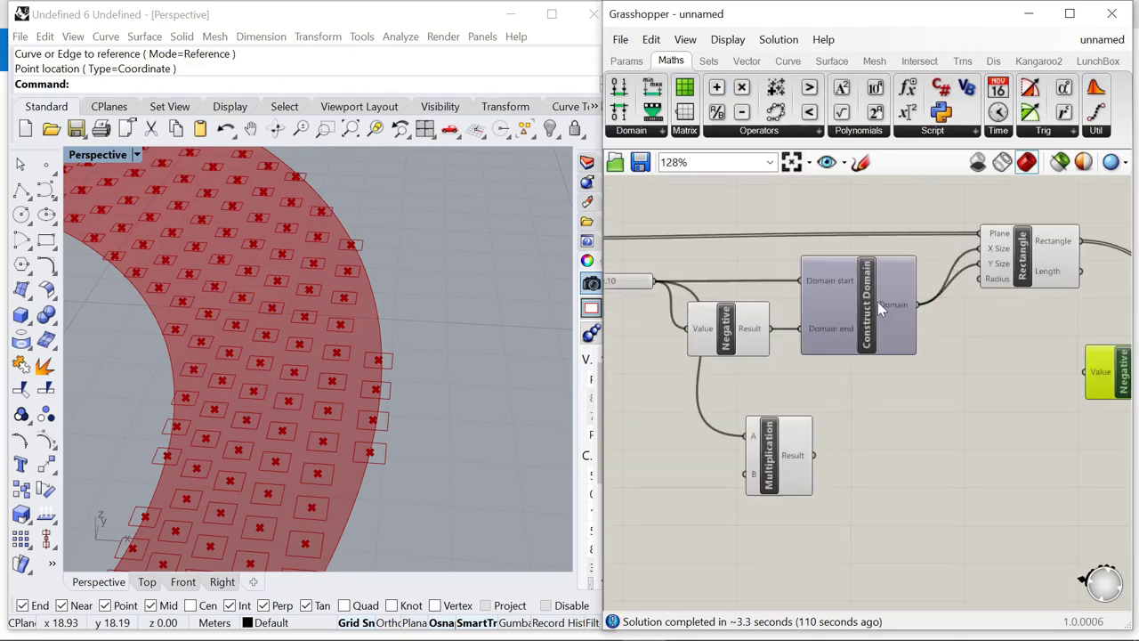
- Reposition Construct Domain, the first Negative and the Number Slider to space out their wires
drag(825, 299, 844, 293)
drag(737, 323, 768, 312)
scroll(778, 324, down, 1)
drag(694, 286, 671, 299)
- Add a Panel containing 2 and connect it to Multiplication's B input
double_click(775, 470)
text(Panel)
key(Return)
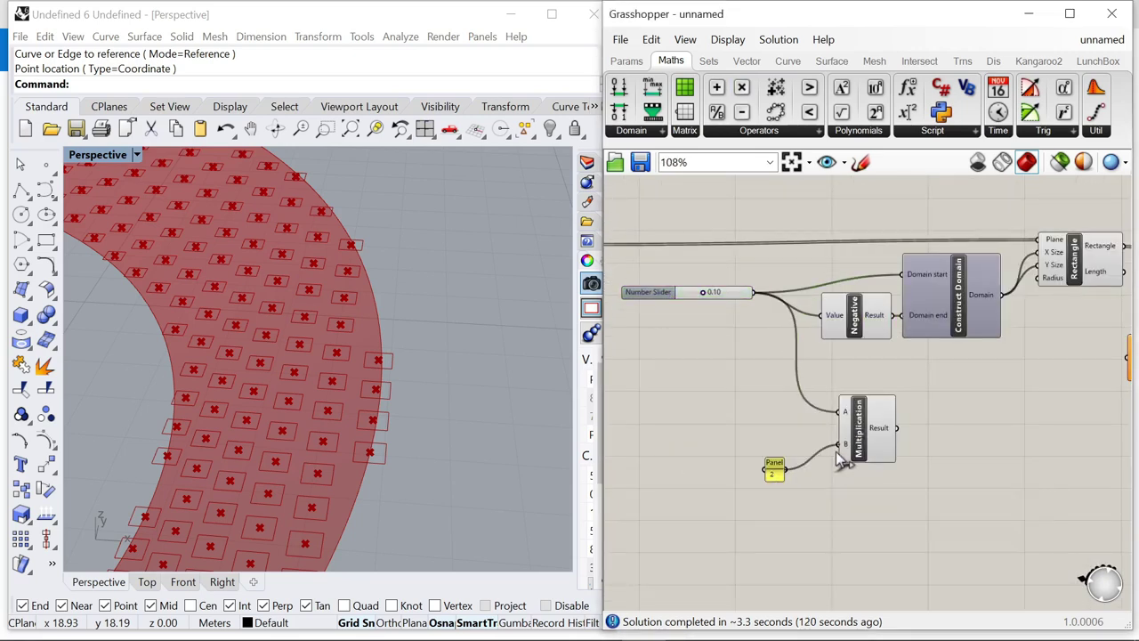
- Connect Multiplication's Result to the second Negative's Value input and check the boxes in the Perspective view
scroll(881, 411, down, 1)
scroll(888, 409, up, 2)
drag(860, 424, 1030, 345)
right_drag(400, 402, 410, 312)
scroll(693, 305, down, 2)
scroll(689, 300, down, 3)
scroll(923, 288, up, 4)
click(923, 288)
click(998, 259)
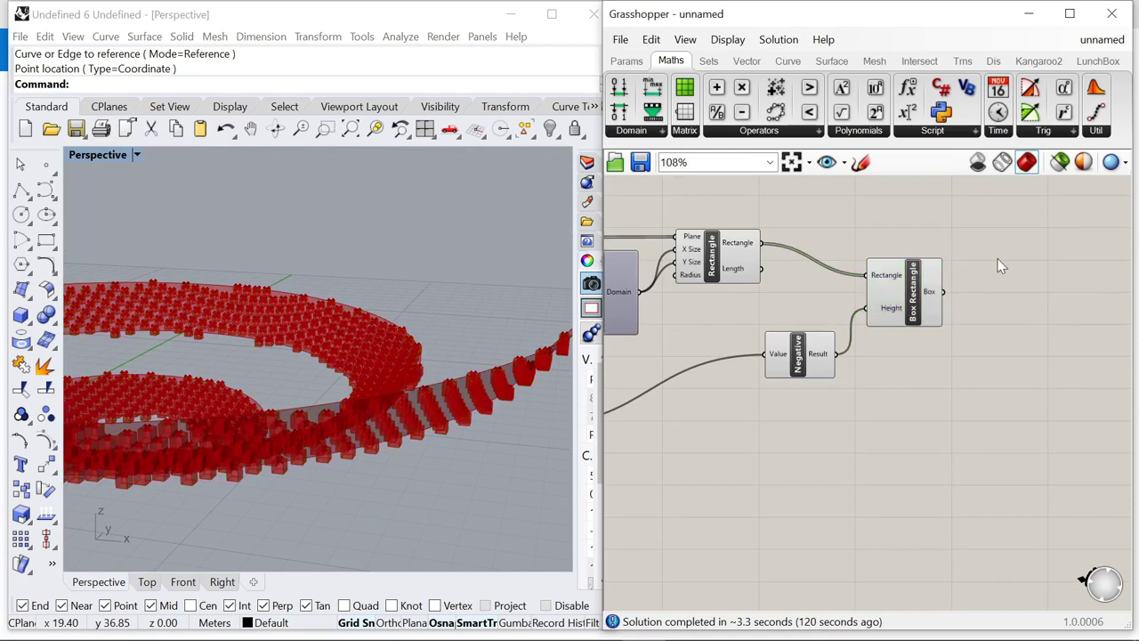
- Add a Custom Preview component and connect Box Rectangle's Box output to its Geometry input
double_click(988, 311)
text(previe)
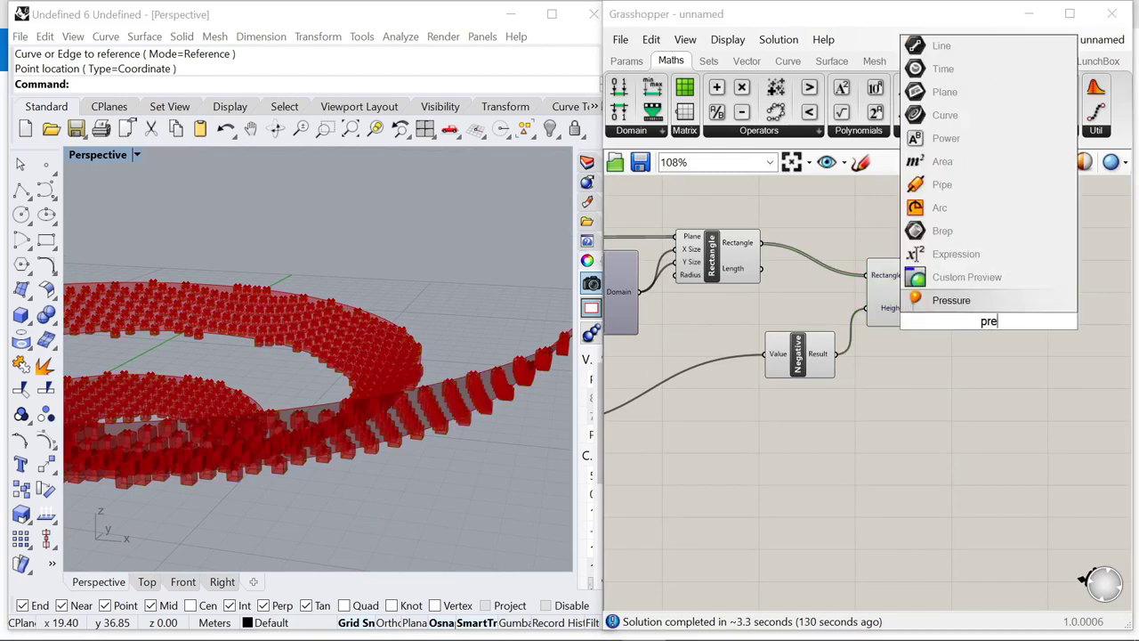
click(972, 309)
right_drag(937, 316, 792, 332)
scroll(792, 332, down, 1)
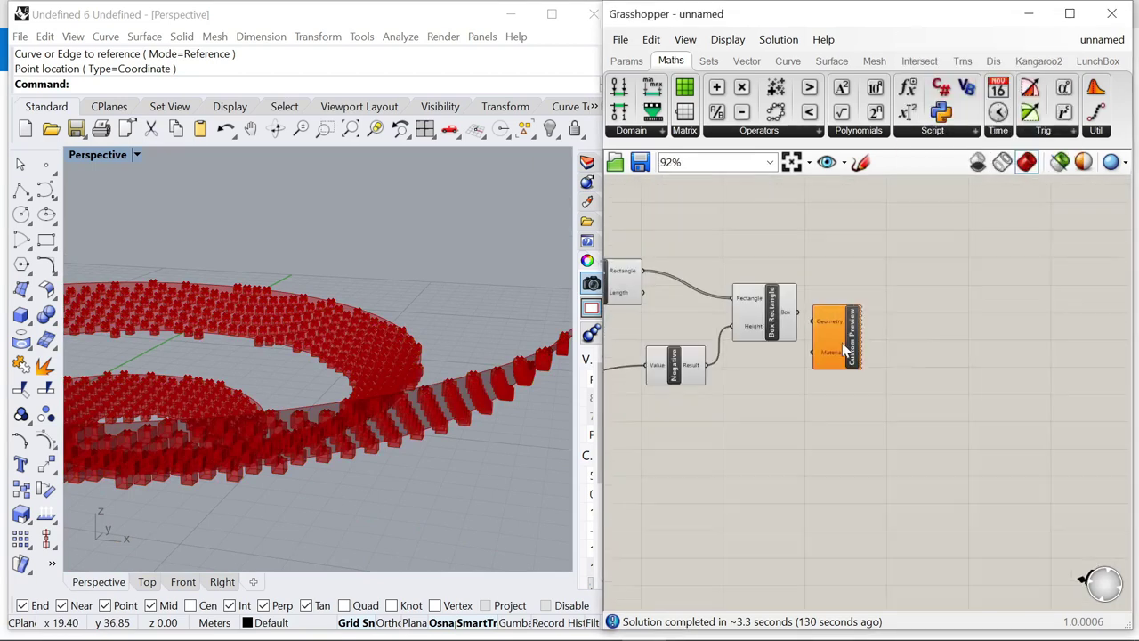
drag(846, 351, 913, 340)
drag(798, 312, 970, 317)
- Add a Colour Swatch, connect it to Custom Preview's Material input, and place it beside that component
click(849, 398)
double_click(849, 397)
text(swatch)
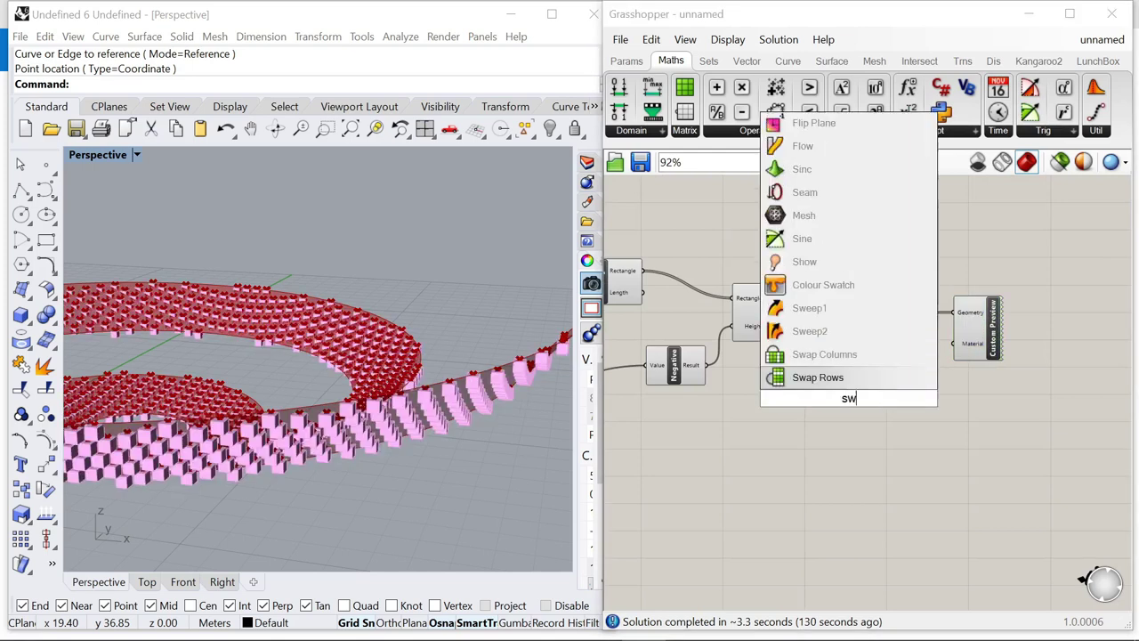
key(Return)
scroll(851, 405, up, 3)
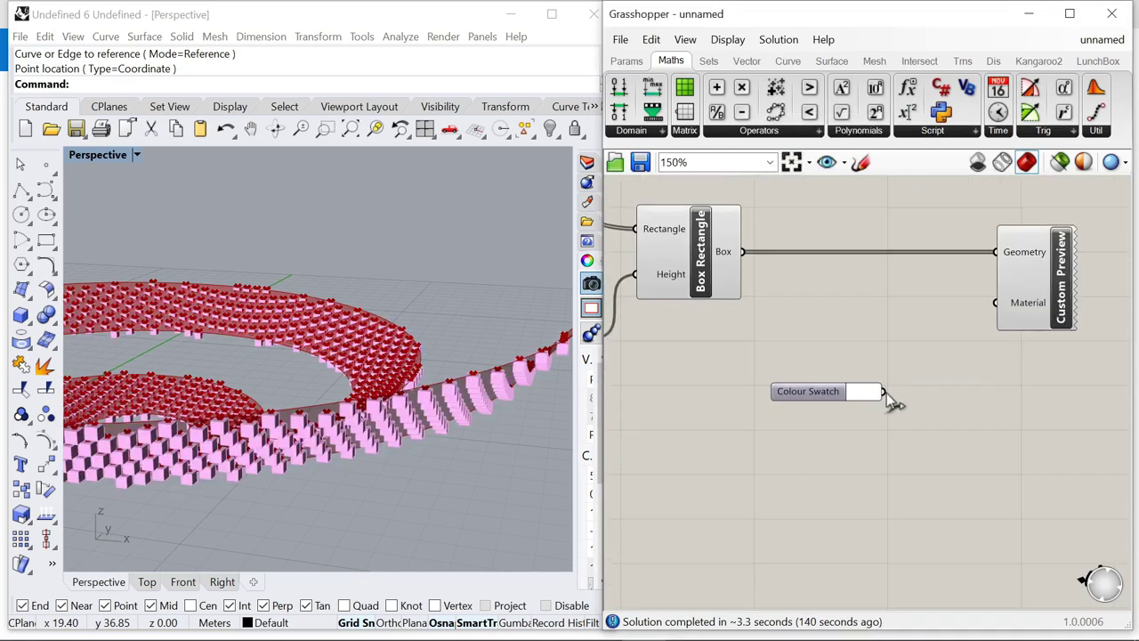
drag(886, 389, 995, 302)
drag(823, 393, 893, 306)
- Change the Colour Swatch from white to a pale cyan
click(941, 305)
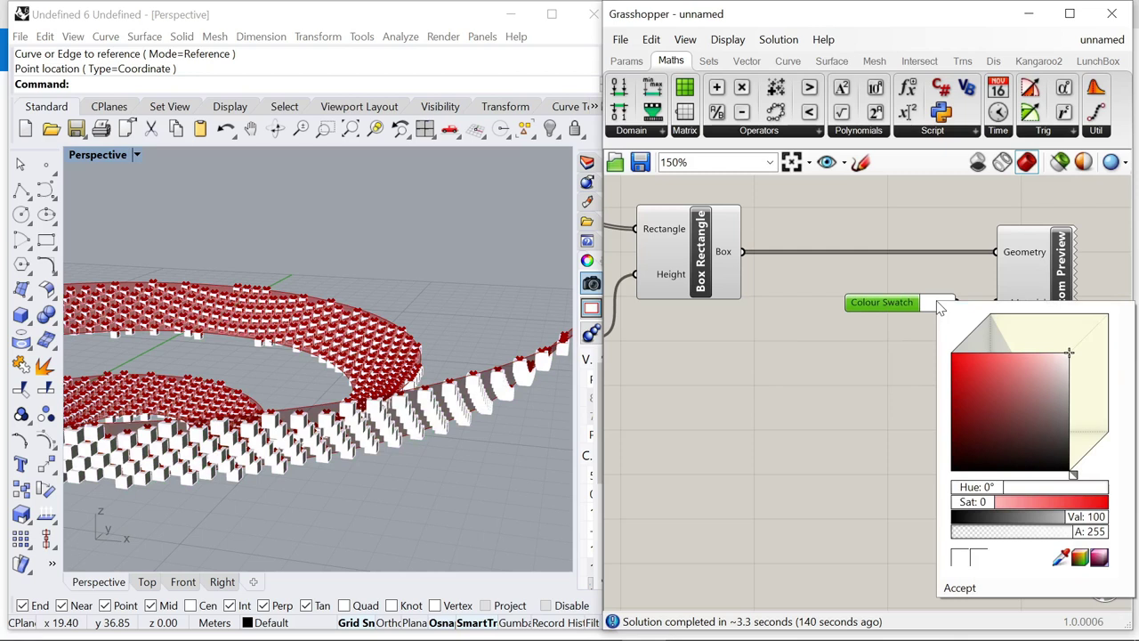
drag(1075, 481, 1081, 387)
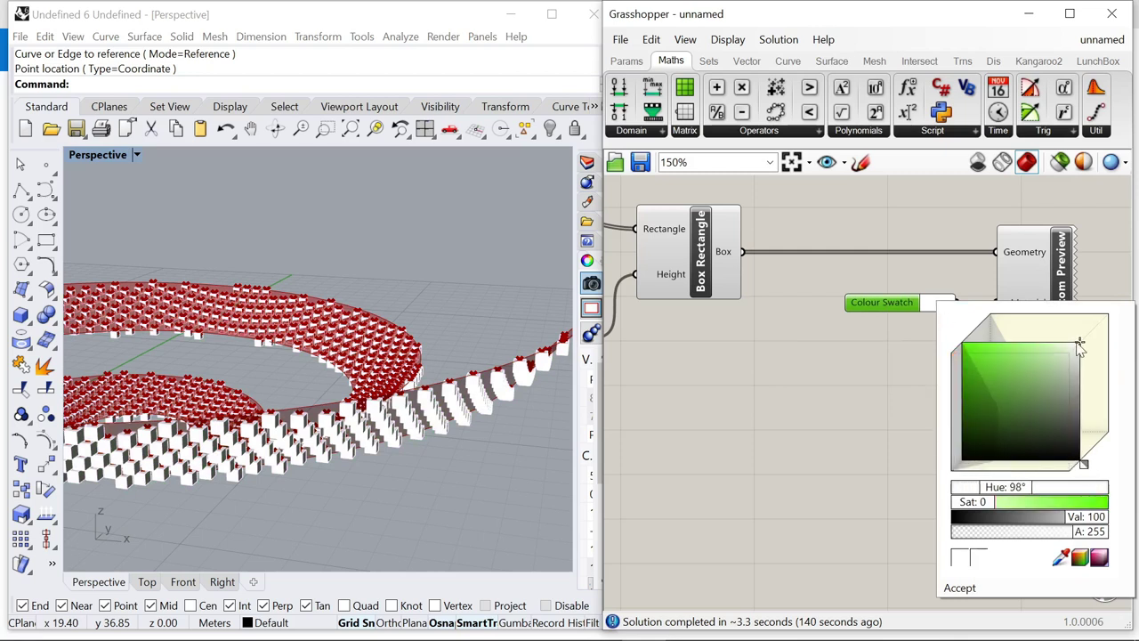
drag(1078, 345, 1045, 345)
drag(1097, 455, 1098, 455)
click(757, 448)
- Turn off the preview of all components except Custom Preview
scroll(324, 365, down, 4)
right_drag(312, 365, 463, 311)
scroll(1005, 312, down, 10)
drag(967, 353, 1014, 365)
right_click(738, 188)
click(788, 215)
drag(986, 319, 997, 315)
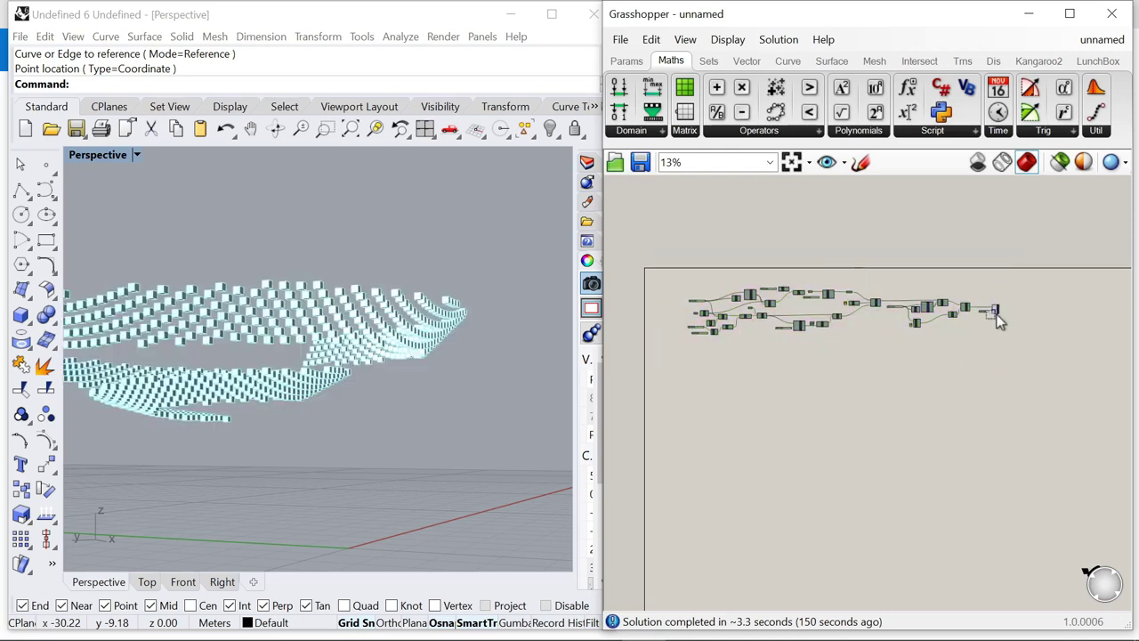
drag(660, 256, 1012, 411)
drag(997, 315, 1057, 408)
click(954, 327)
- Add a Panel near Project Point and connect the Point output to it
scroll(440, 347, down, 4)
right_drag(375, 368, 272, 424)
scroll(784, 354, up, 8)
scroll(868, 364, up, 3)
scroll(867, 356, down, 4)
scroll(890, 342, up, 4)
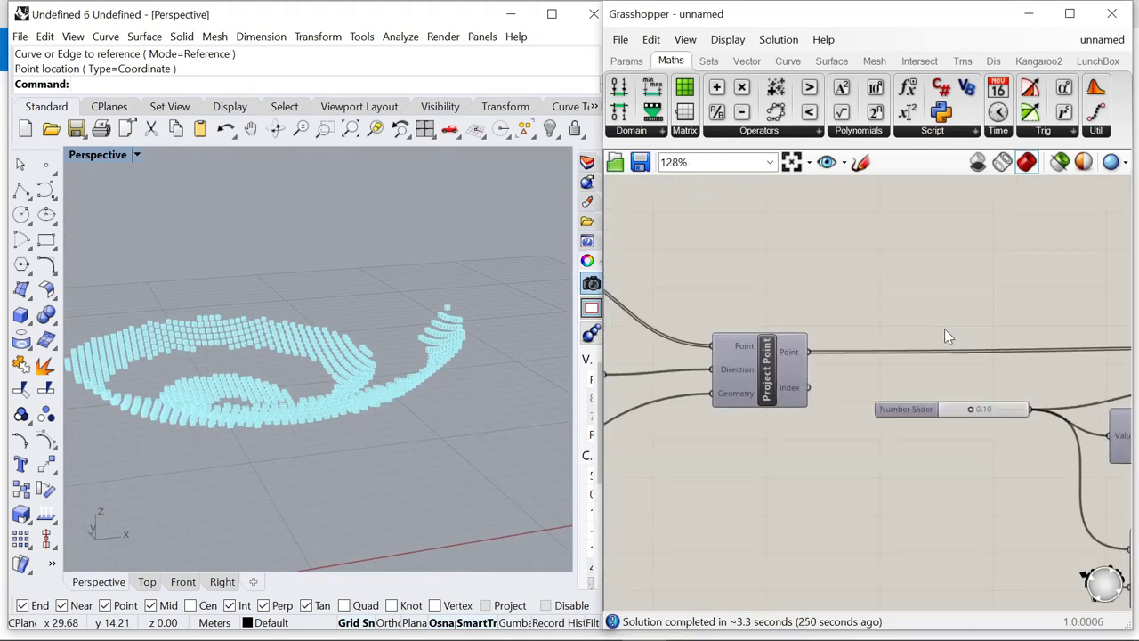
double_click(894, 293)
text(panel)
key(Return)
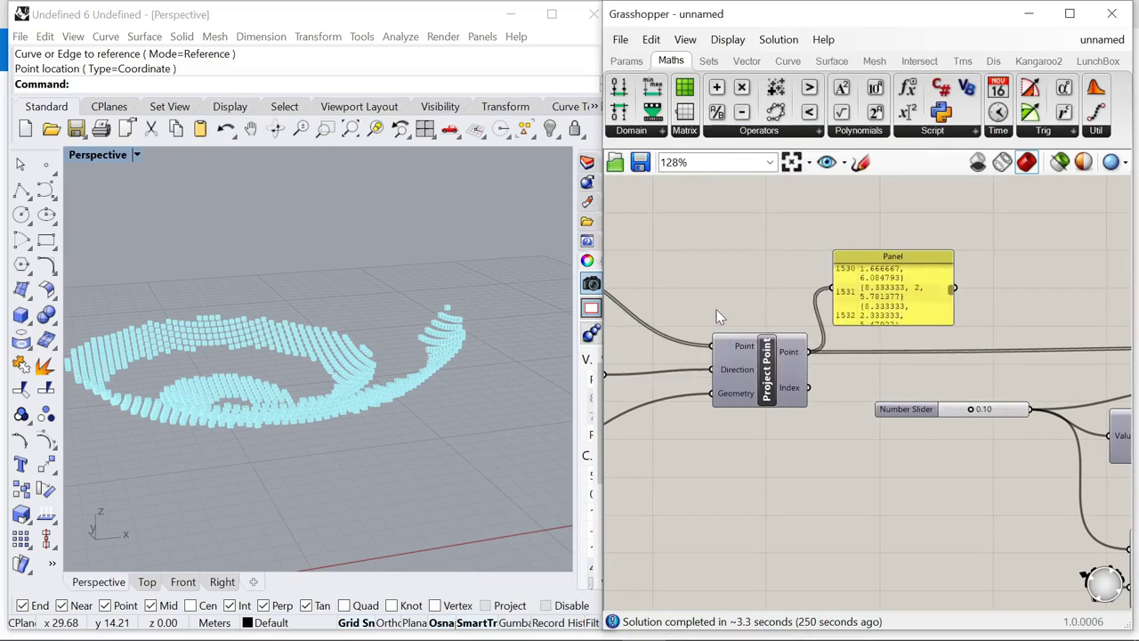
- Move the Panel below Project Point's output wire and bring its list to the first entries
scroll(827, 310, up, 2)
scroll(857, 295, down, 5)
scroll(836, 274, up, 4)
scroll(811, 296, down, 3)
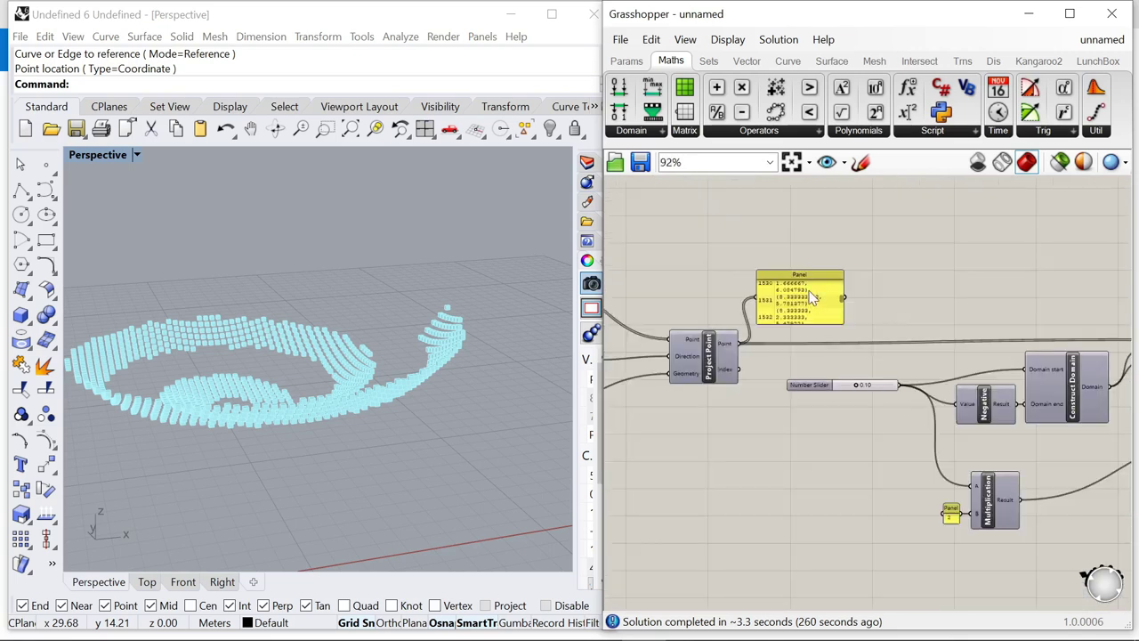
drag(809, 297, 799, 434)
scroll(813, 454, up, 2)
drag(875, 428, 876, 405)
- Add a Dispatch component above Project Point's output wire
click(799, 224)
double_click(799, 225)
text(dip)
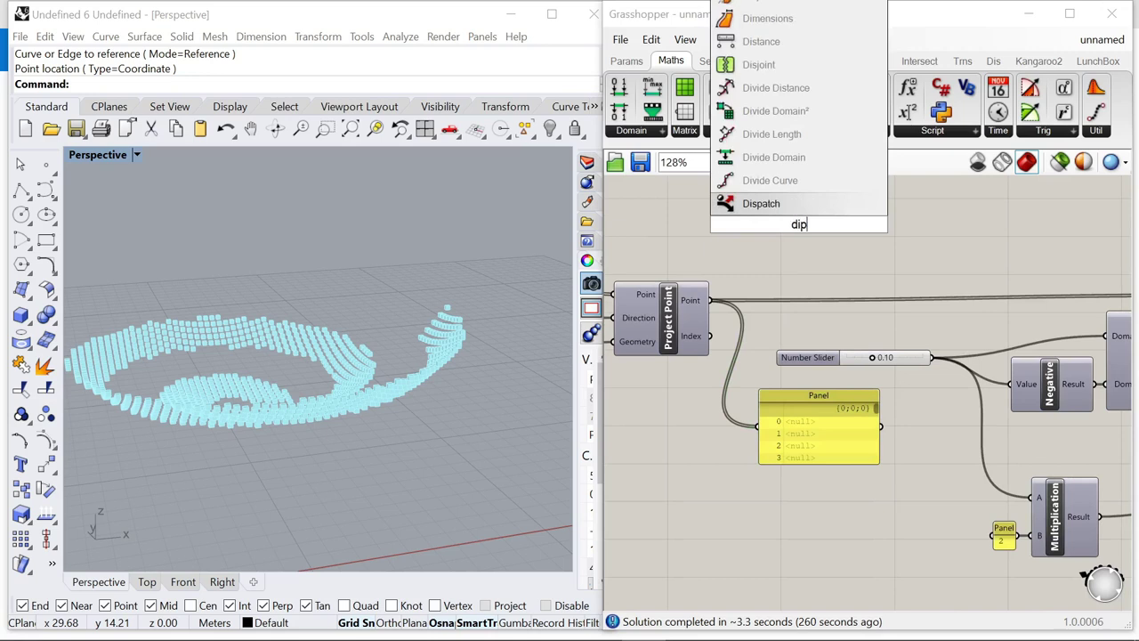
key(BackSpace)
text(spatch)
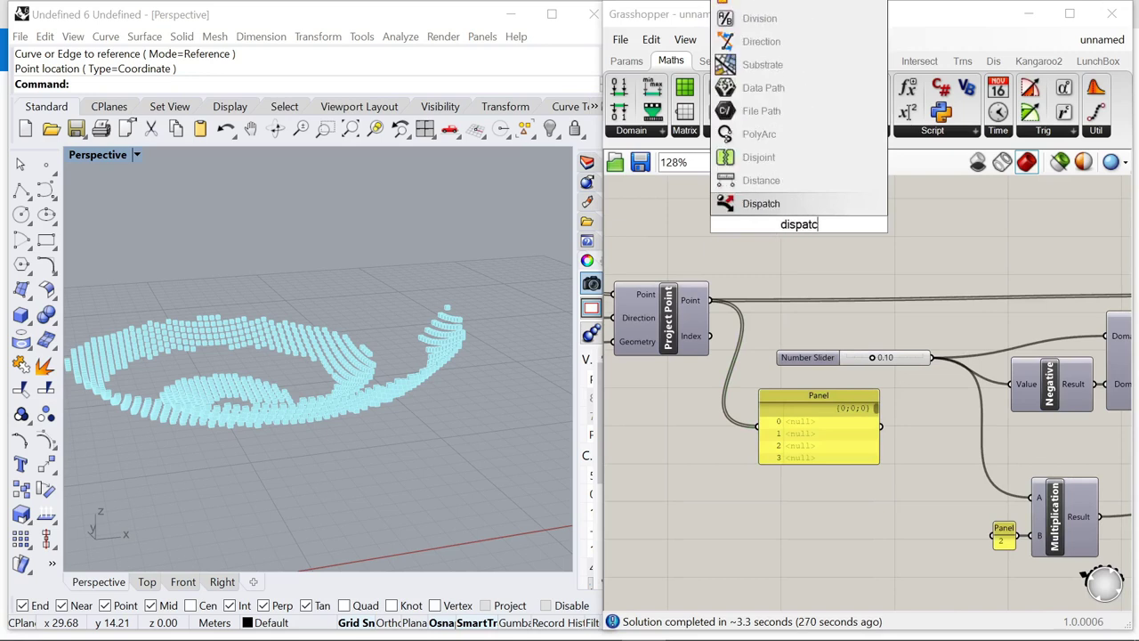
click(803, 210)
drag(783, 223, 825, 210)
- Connect Project Point's Index output to the Panel instead of Point, then enlarge the Panel and read through its values
scroll(770, 409, up, 3)
drag(701, 305, 771, 441)
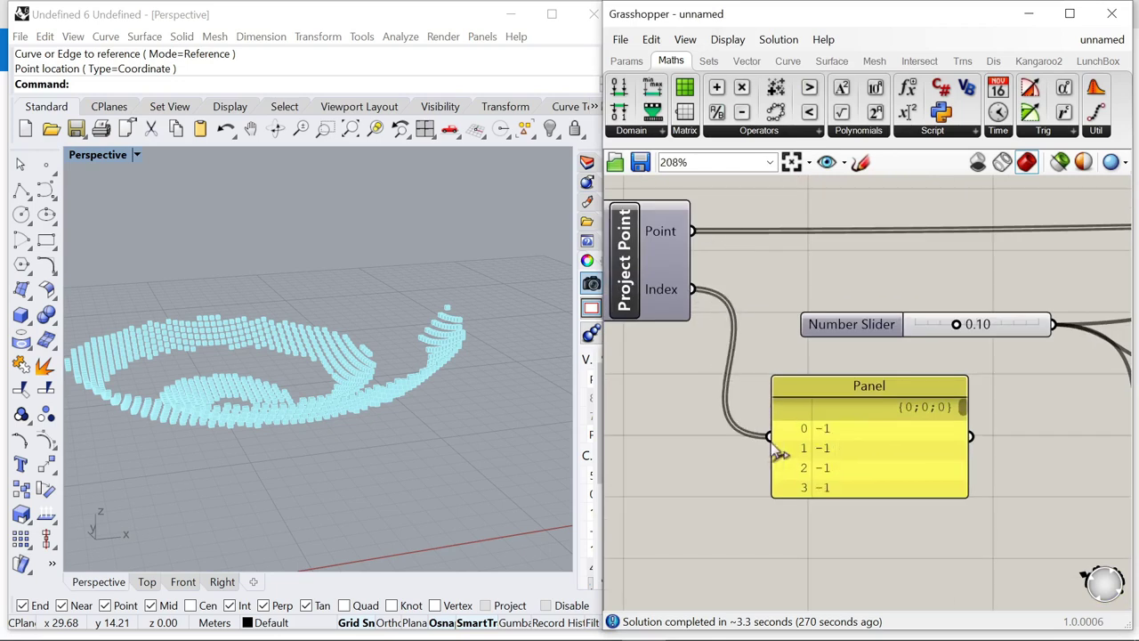
drag(861, 497, 855, 599)
mouse_move(966, 418)
mouse_down()
mouse_move(961, 455)
mouse_move(961, 432)
mouse_up()
scroll(850, 476, down, 5)
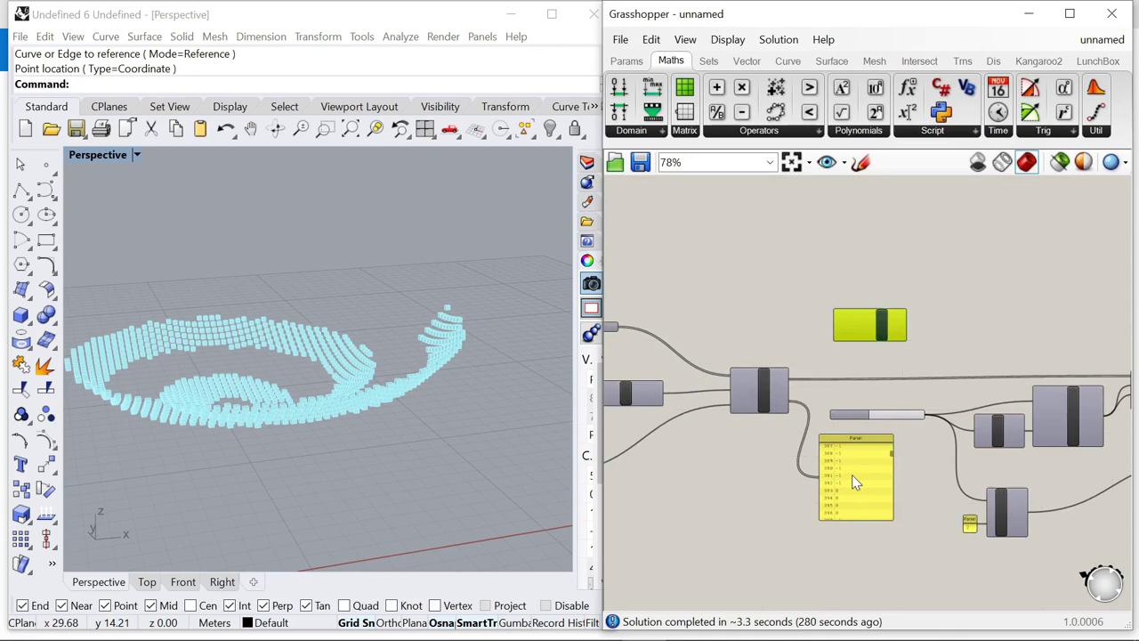
- Move the Panel between Project Point and Dispatch and shorten it
drag(852, 480, 772, 344)
scroll(764, 285, up, 3)
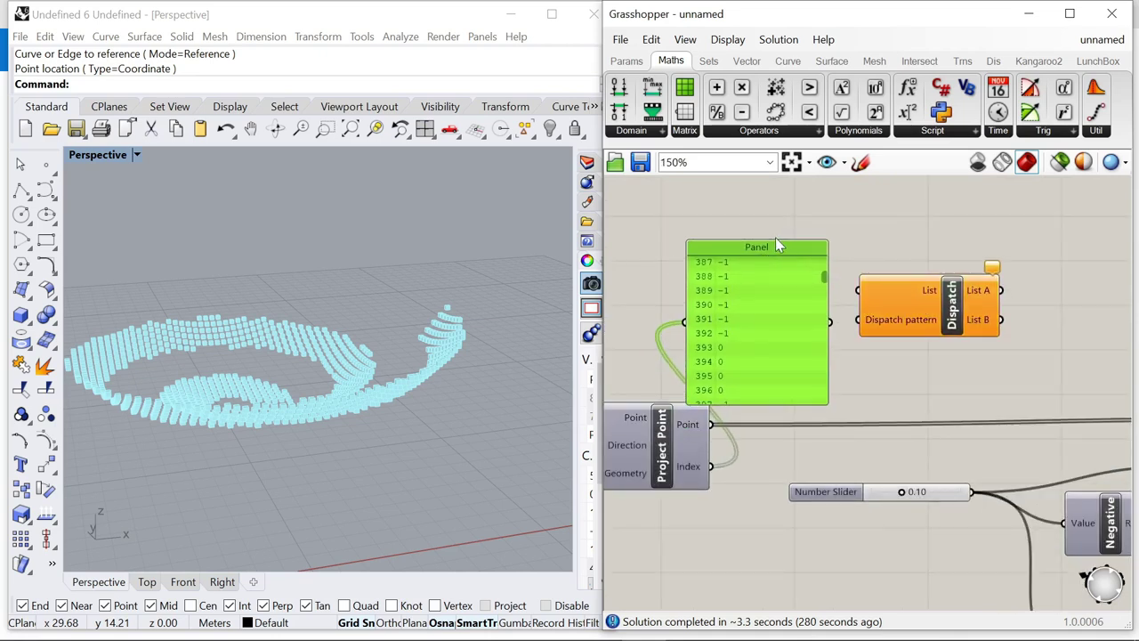
drag(775, 241, 826, 356)
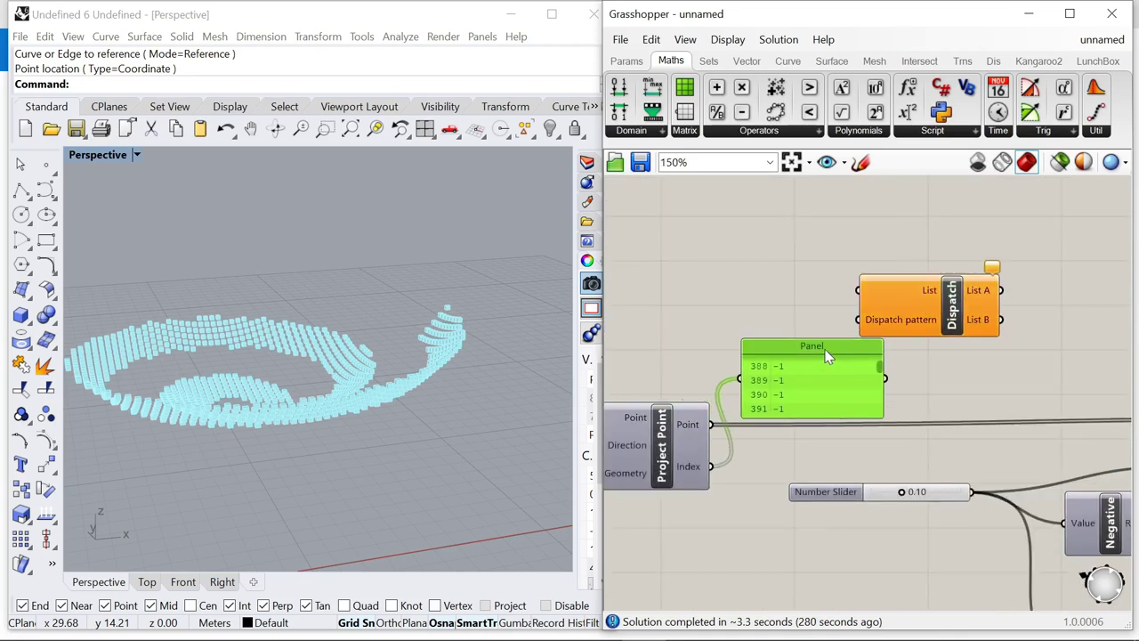
- Narrow the Panel beside Project Point and connect its output to Dispatch's Dispatch pattern input
drag(884, 382, 823, 380)
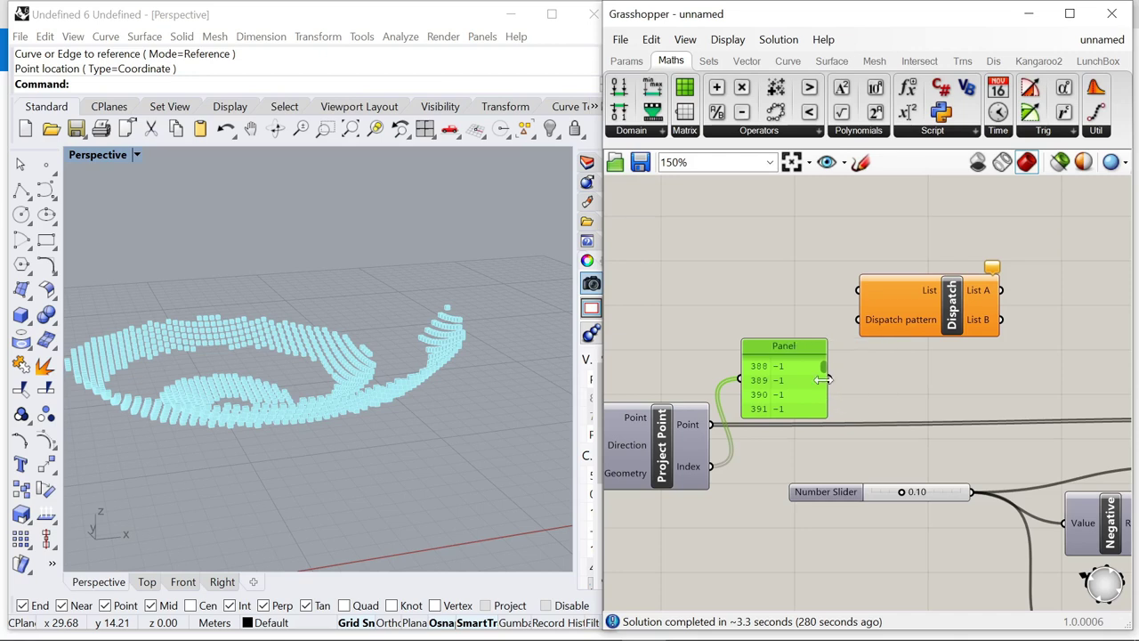
scroll(783, 370, down, 4)
scroll(847, 348, up, 5)
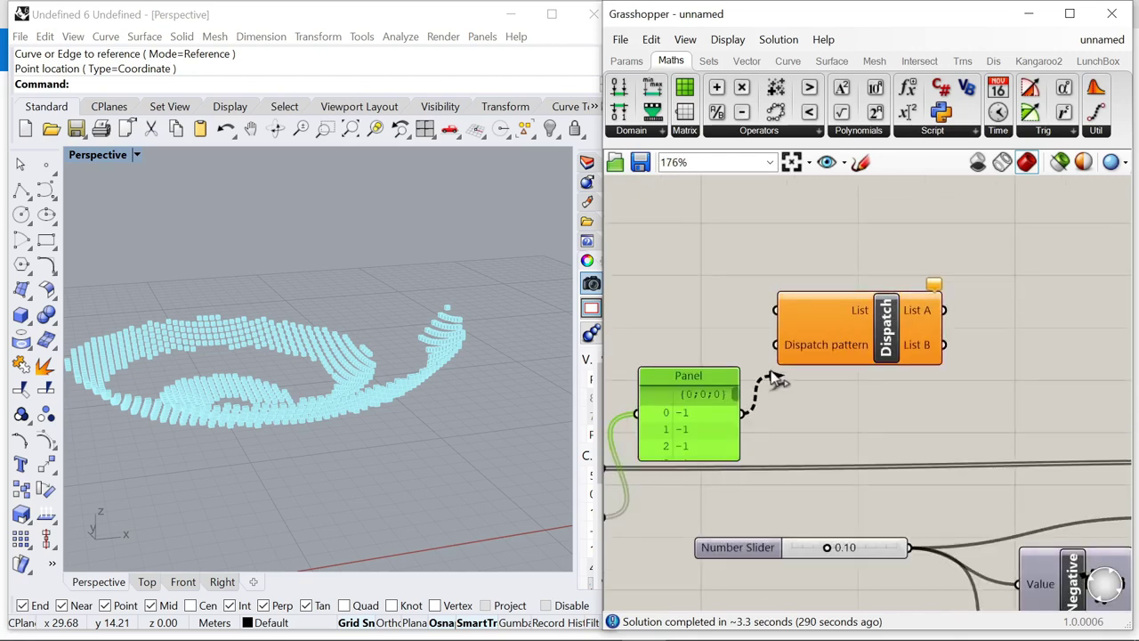
drag(855, 316, 941, 316)
drag(687, 398, 757, 387)
scroll(939, 321, down, 6)
scroll(844, 340, up, 4)
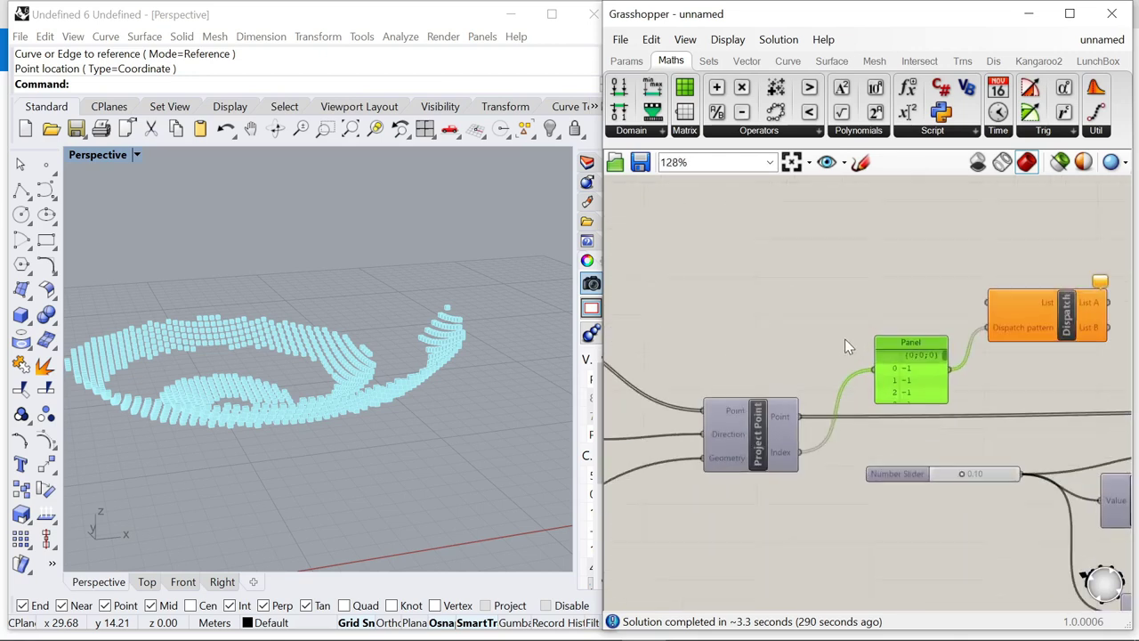
- Connect Project Point's Point output to Dispatch's List input
scroll(844, 340, down, 4)
scroll(934, 332, up, 5)
drag(933, 332, 977, 325)
drag(786, 394, 803, 393)
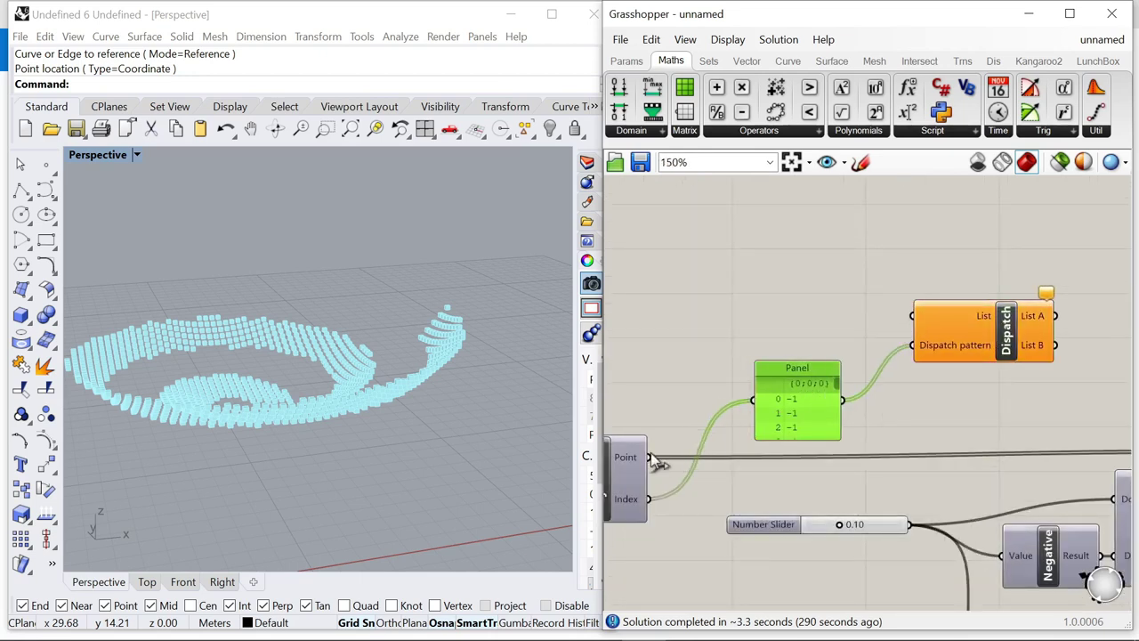
drag(901, 310, 935, 342)
scroll(827, 349, down, 1)
scroll(839, 356, down, 4)
scroll(841, 367, up, 3)
- Move the index Panel up so it sits above Project Point, level with Dispatch
drag(833, 369, 701, 298)
click(748, 290)
scroll(748, 290, down, 1)
scroll(747, 290, down, 3)
scroll(868, 301, up, 4)
scroll(861, 322, down, 4)
scroll(823, 347, up, 4)
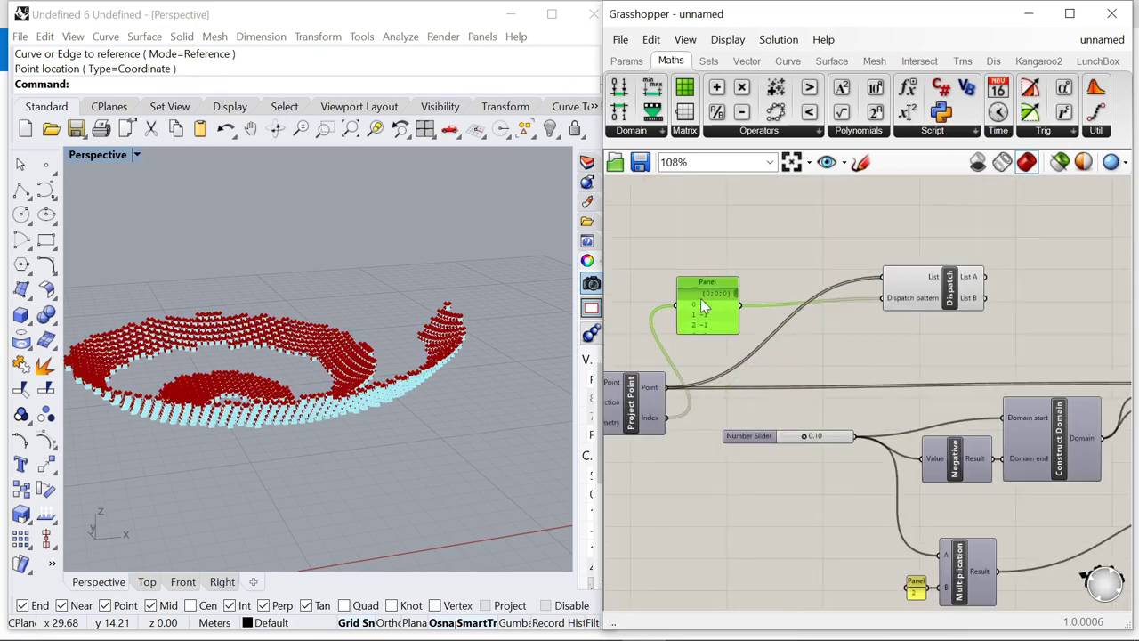
click(884, 369)
- Add a Point parameter after Dispatch, feed it from List B, and view the filtered points on the ramp
right_drag(1065, 320, 940, 322)
scroll(940, 321, up, 1)
double_click(941, 321)
text(point)
key(Return)
scroll(868, 278, up, 2)
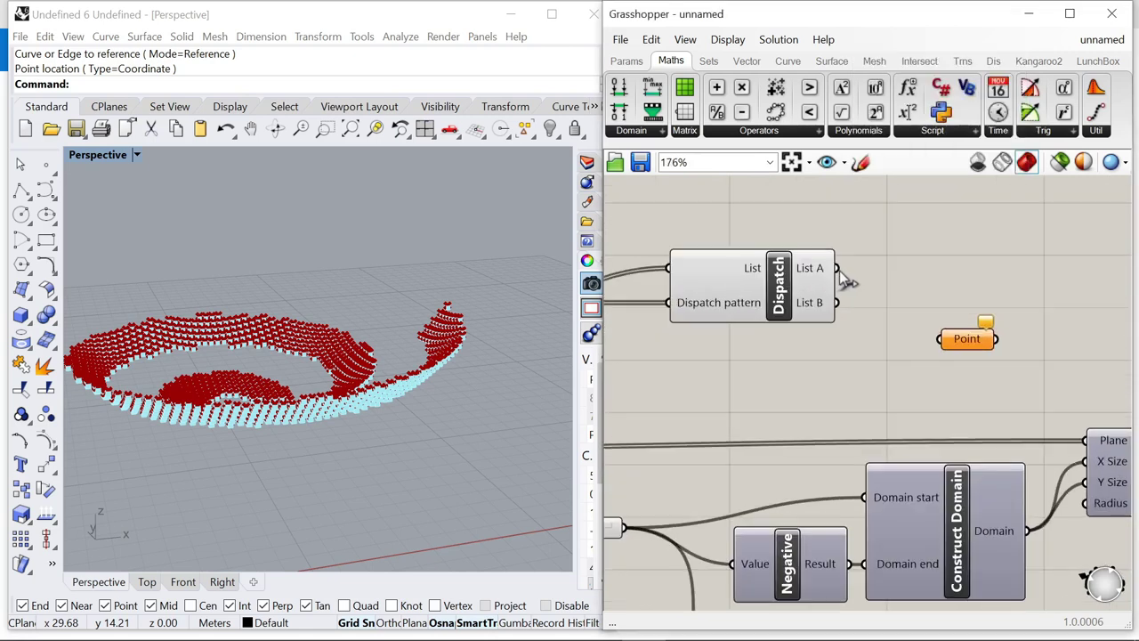
drag(887, 329, 968, 344)
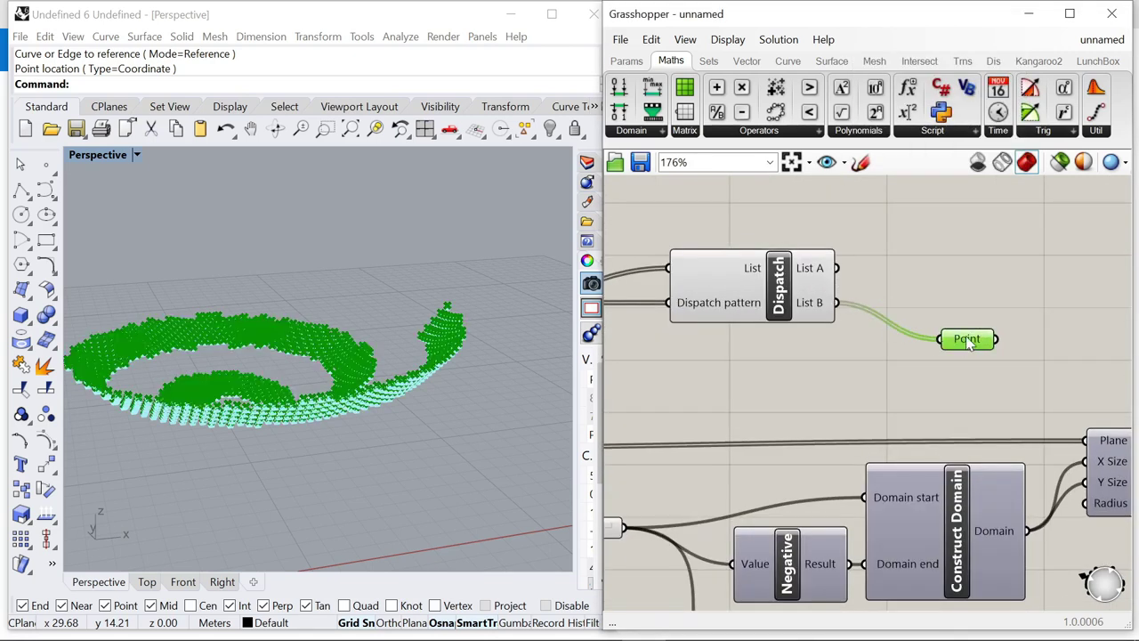
scroll(453, 307, up, 9)
scroll(462, 312, down, 9)
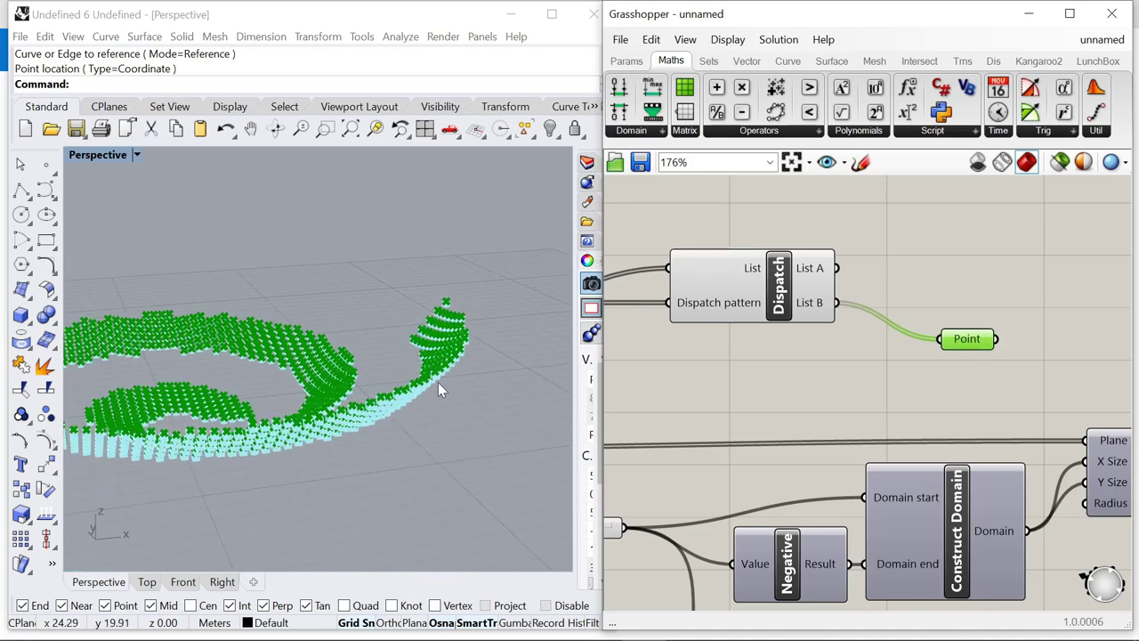
right_drag(439, 386, 382, 405)
scroll(975, 285, down, 4)
click(972, 298)
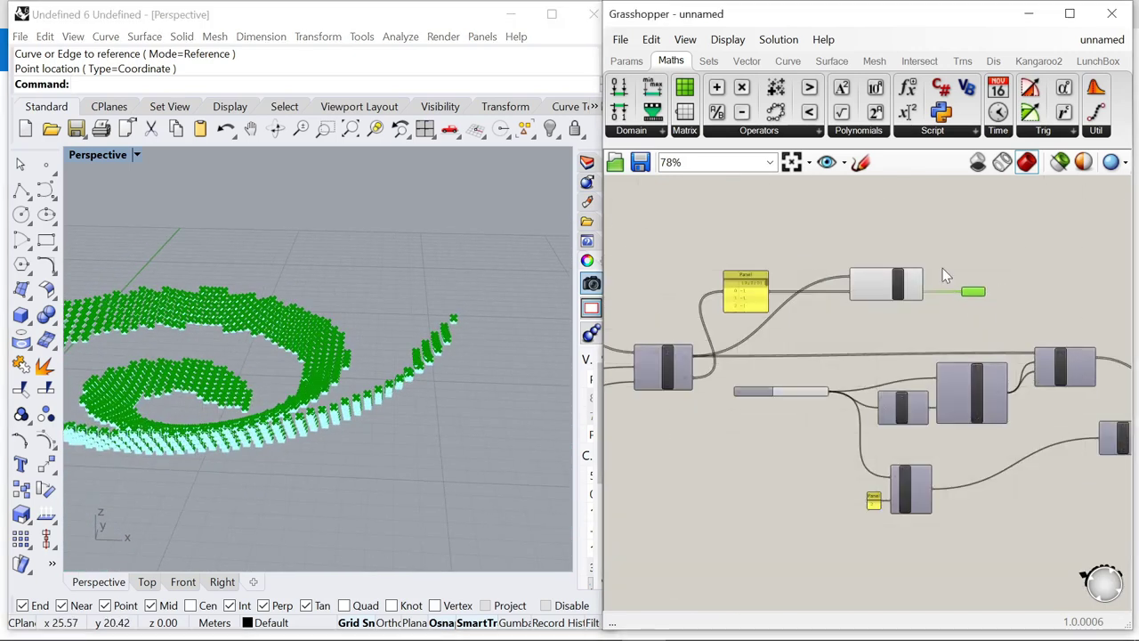
- Duplicate the Dispatch component directly above the original, keeping the Panel as its dispatch pattern
click(942, 268)
scroll(759, 261, up, 3)
scroll(891, 308, down, 3)
drag(936, 307, 934, 250)
click(835, 233)
scroll(876, 276, down, 4)
scroll(841, 284, up, 6)
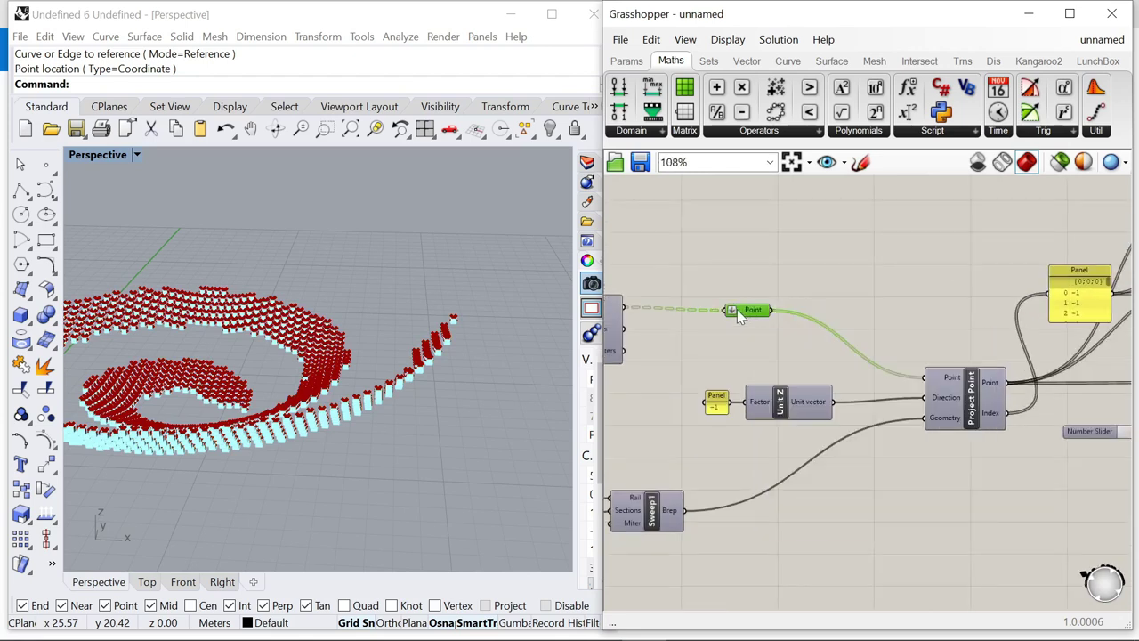
- Lower the Point parameter feeding Project Point and connect the grid component's Points output to the upper Dispatch's List
click(779, 341)
scroll(727, 313, down, 1)
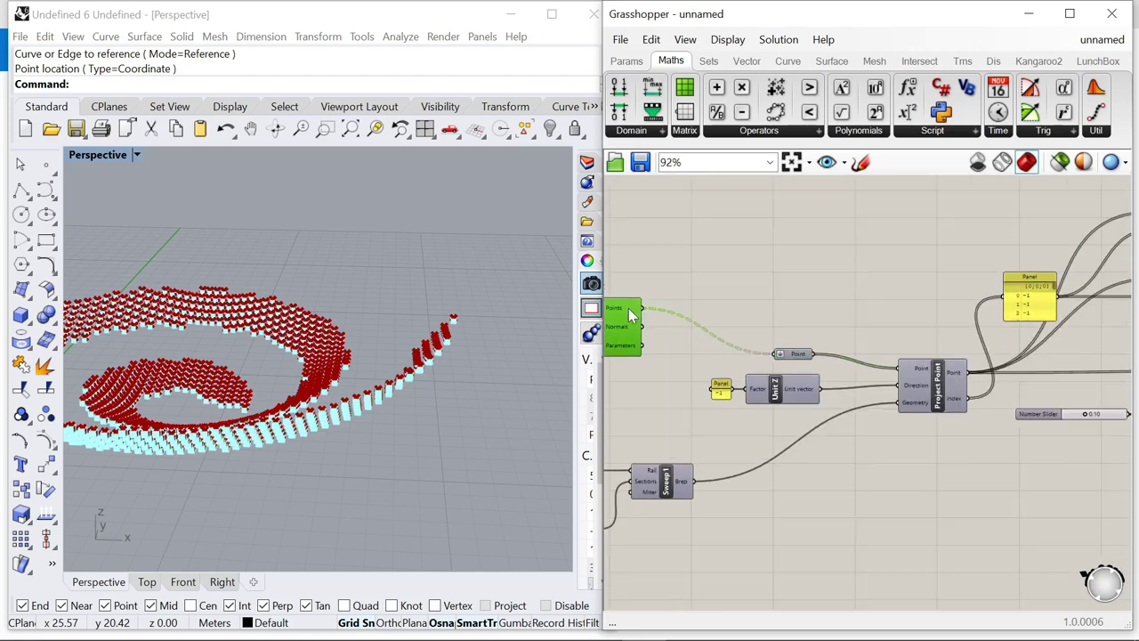
drag(641, 308, 987, 212)
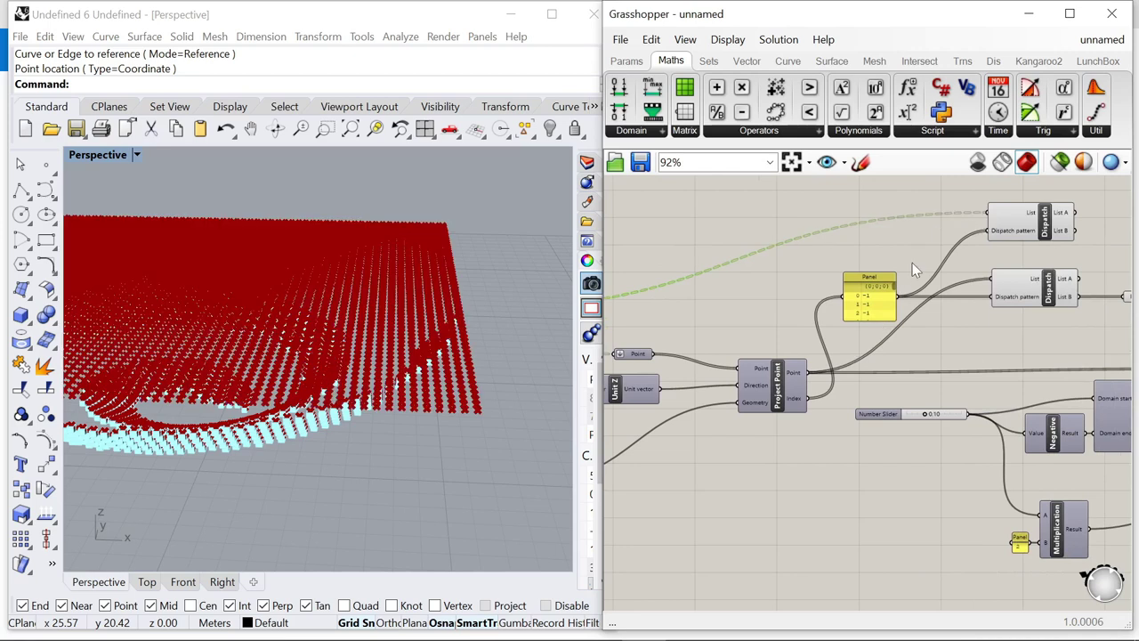
click(848, 242)
scroll(854, 249, down, 4)
scroll(1035, 258, up, 6)
- Duplicate the Point parameter above the original and feed the copy from the upper Dispatch's List B
click(907, 316)
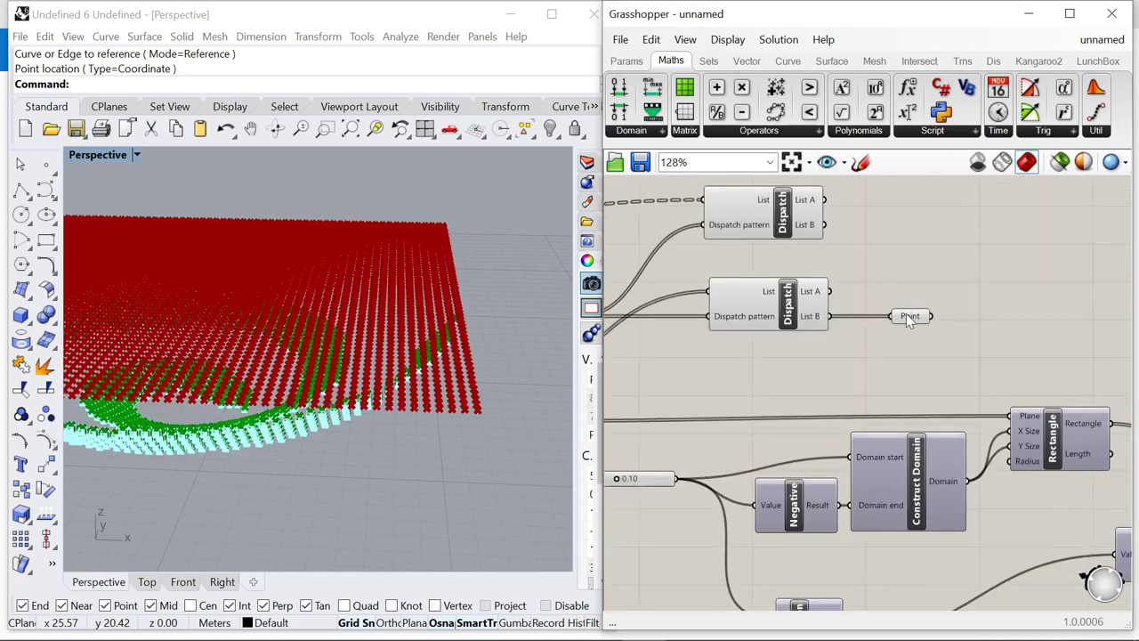
drag(826, 225, 901, 235)
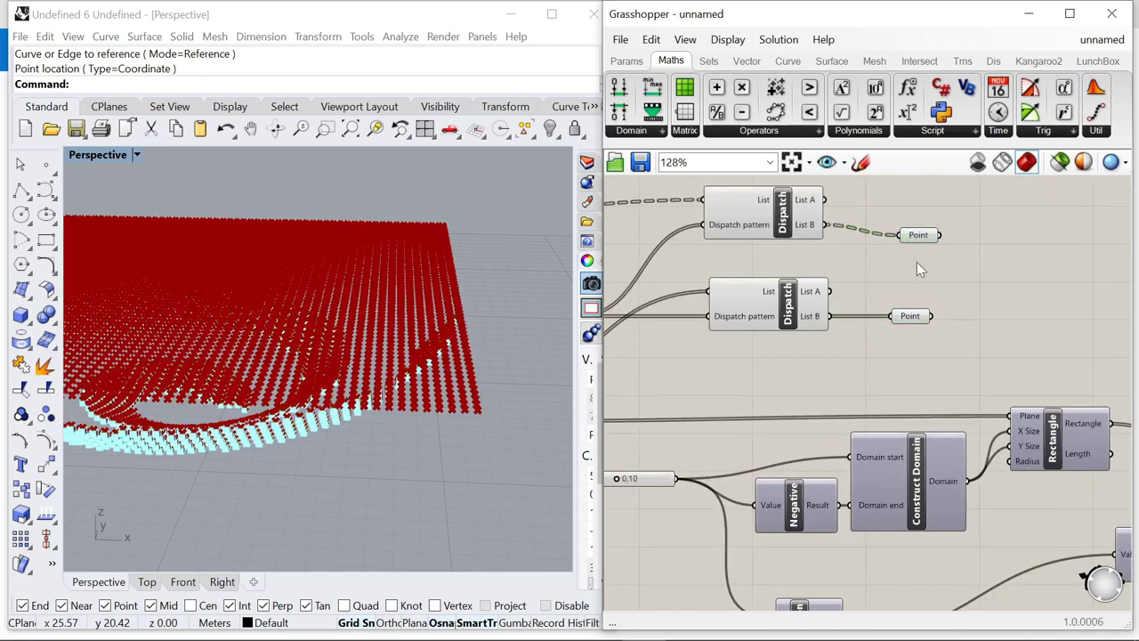
click(947, 278)
- Replace the upper Dispatch's List source with the Point parameter that feeds Project Point
scroll(970, 258, down, 5)
right_drag(841, 252, 922, 249)
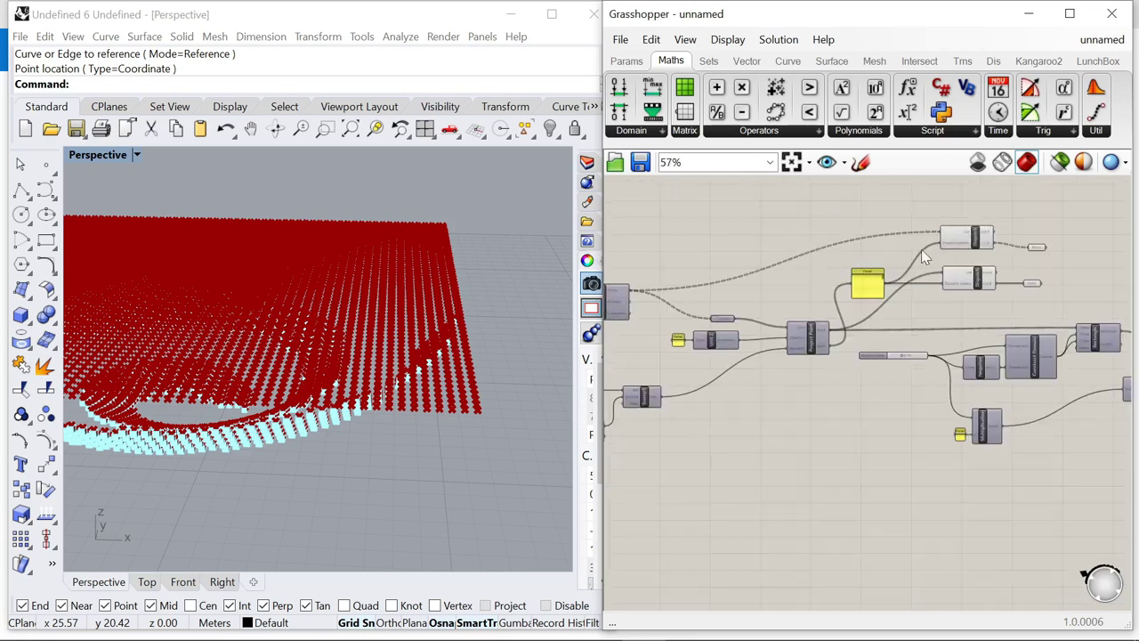
scroll(745, 307, up, 3)
drag(723, 330, 1008, 189)
scroll(768, 247, down, 5)
scroll(974, 219, up, 5)
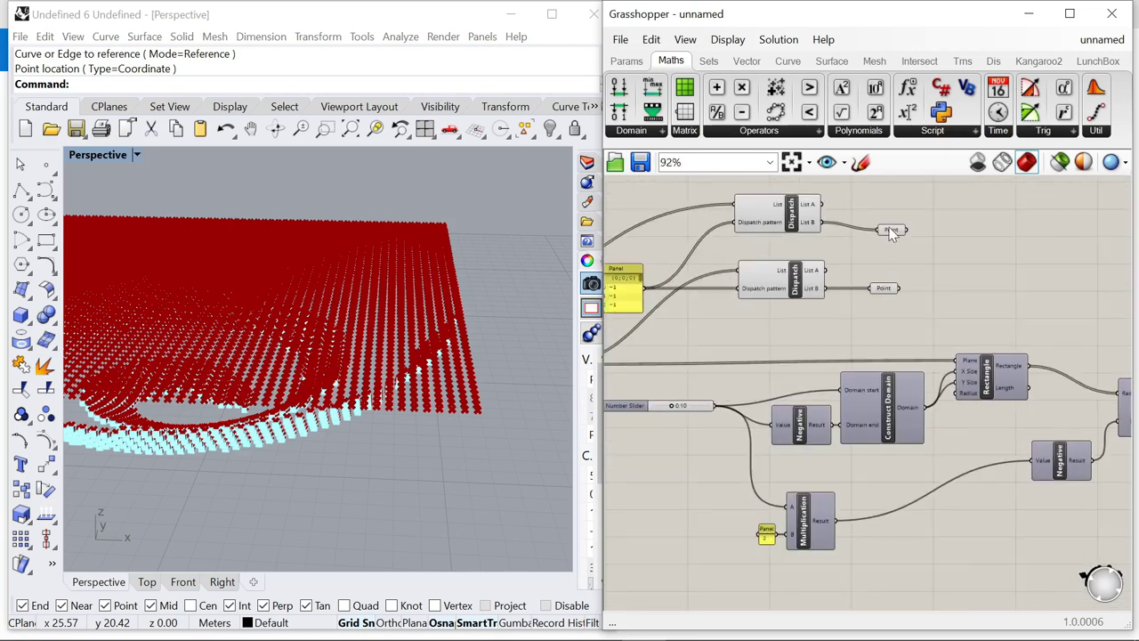
- Feed the upper Point parameter from List A, view its points, and reconnect it to List B
click(892, 231)
drag(823, 206, 878, 229)
scroll(325, 300, down, 3)
right_drag(326, 300, 183, 292)
scroll(182, 290, up, 5)
drag(822, 222, 879, 229)
- Turn off the preview of both Dispatch components and compare the points of the two Point parameters
drag(810, 322, 666, 199)
right_click(657, 189)
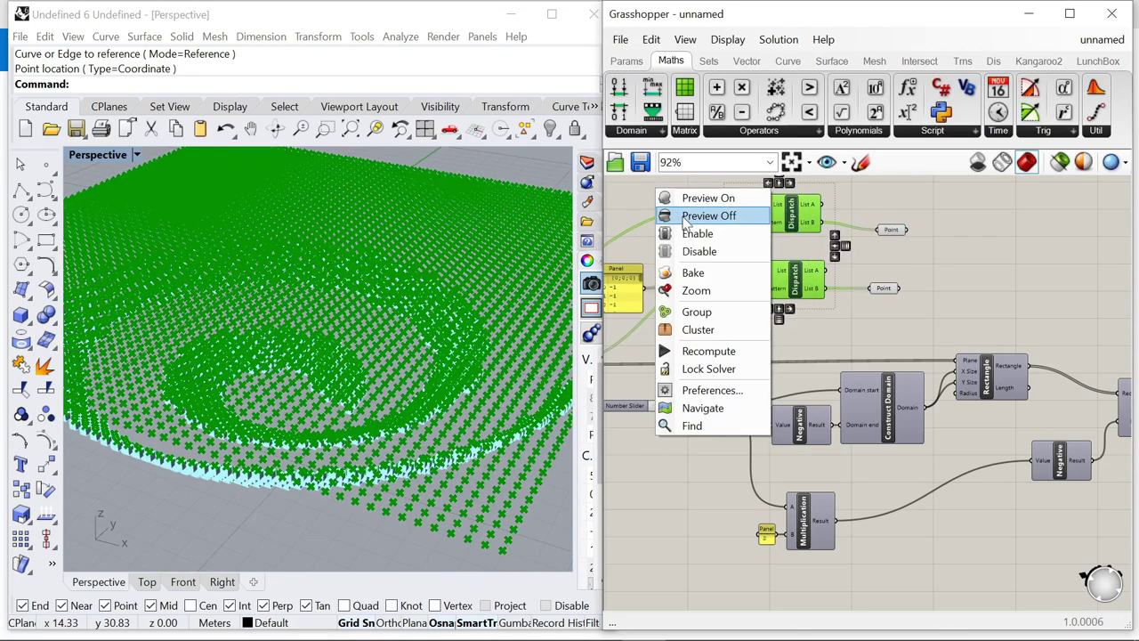
click(683, 218)
click(985, 271)
click(889, 230)
right_drag(416, 331, 471, 267)
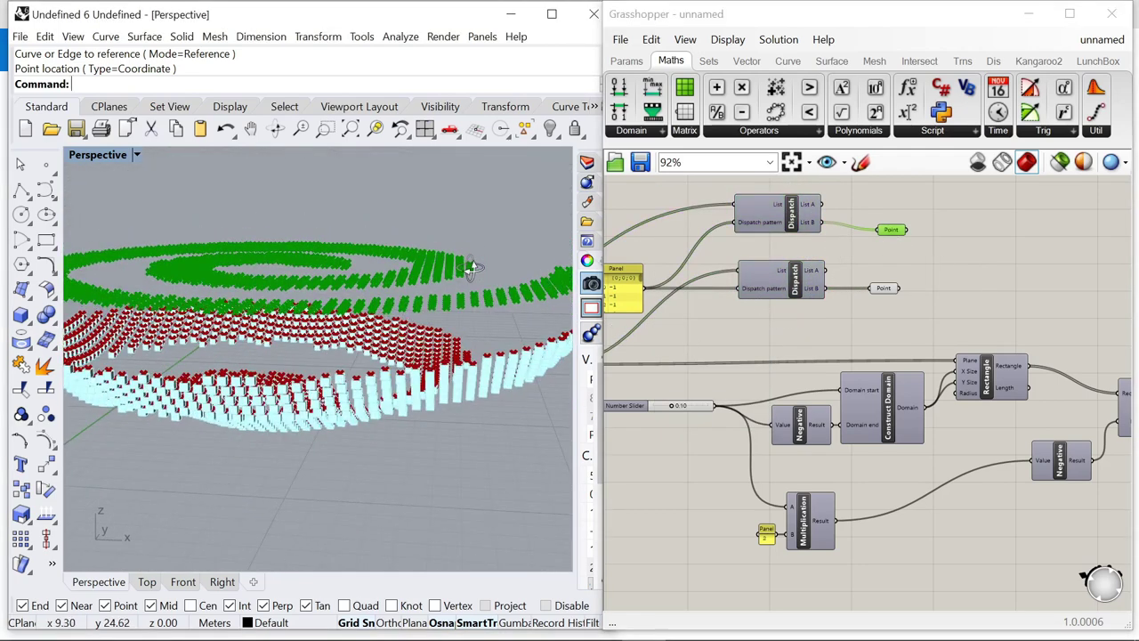
click(883, 288)
click(1030, 332)
scroll(888, 238, up, 2)
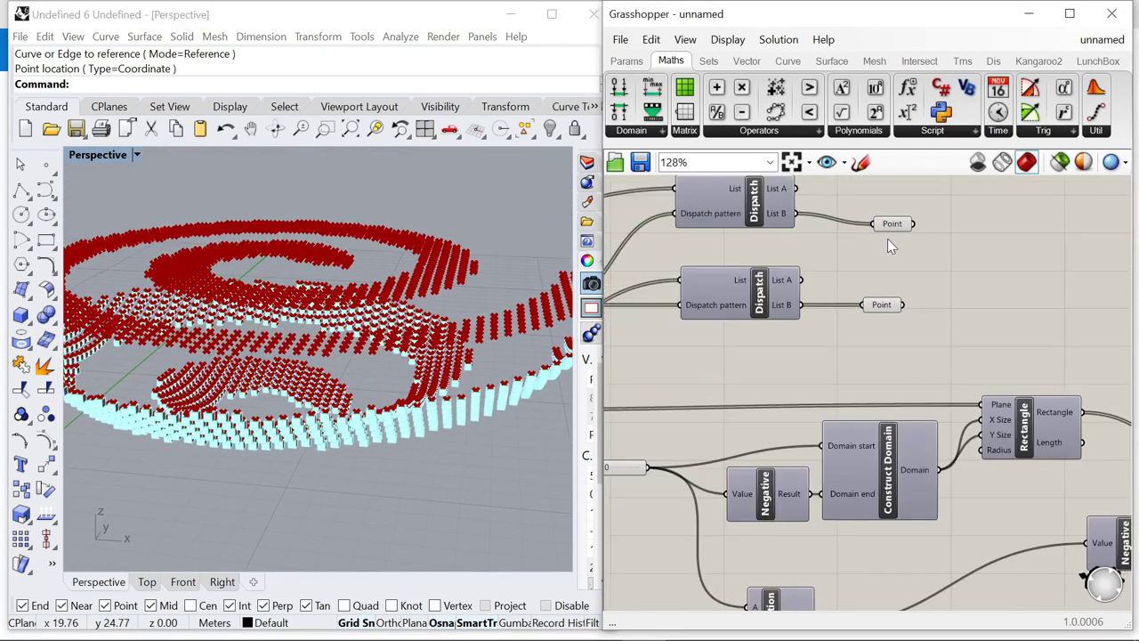
- Add a Line component with the upper Point as Start Point and the lower Point as End Point
click(876, 225)
double_click(972, 259)
text(line)
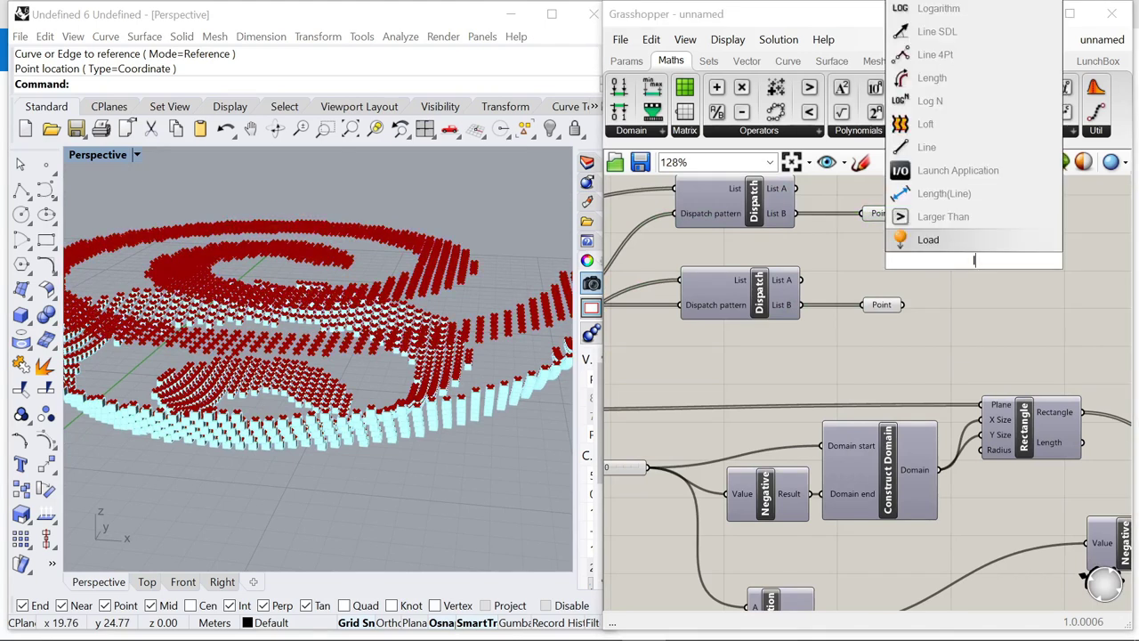
key(Return)
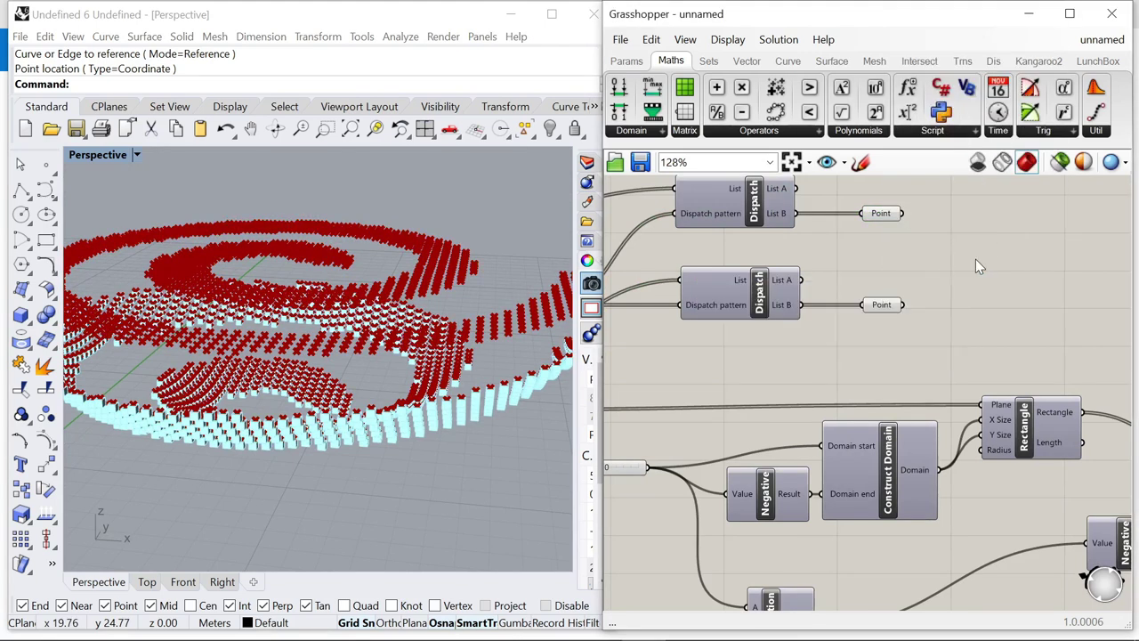
double_click(975, 259)
text(line)
key(Return)
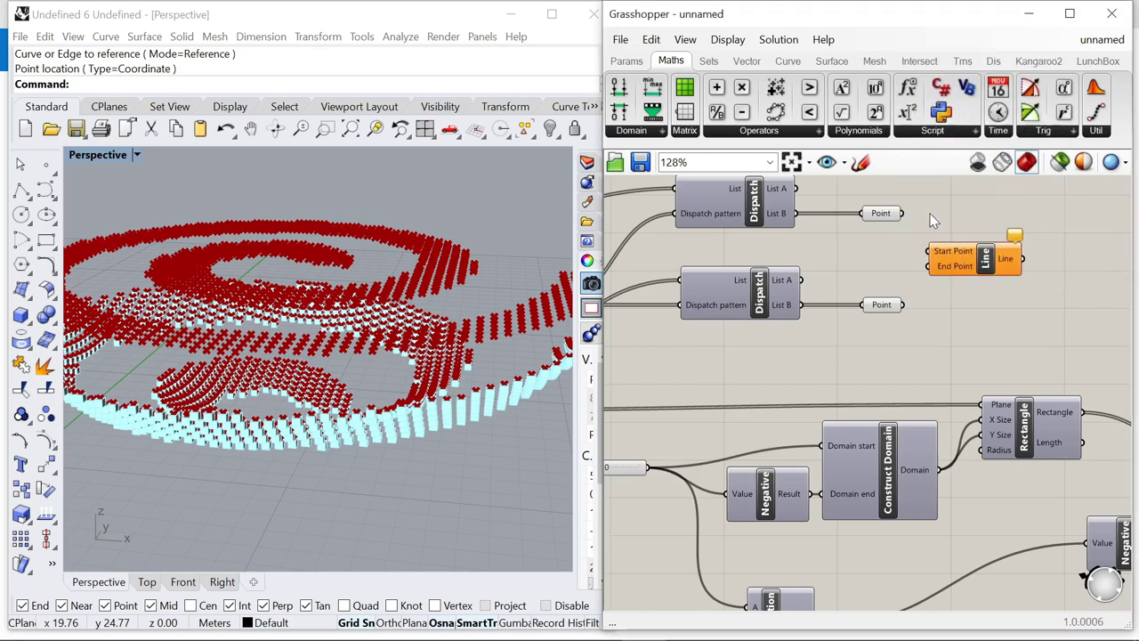
scroll(928, 267, down, 2)
drag(928, 276, 947, 264)
- Add a Pipe component beyond the Line component
double_click(1005, 263)
scroll(939, 291, down, 5)
scroll(939, 290, up, 3)
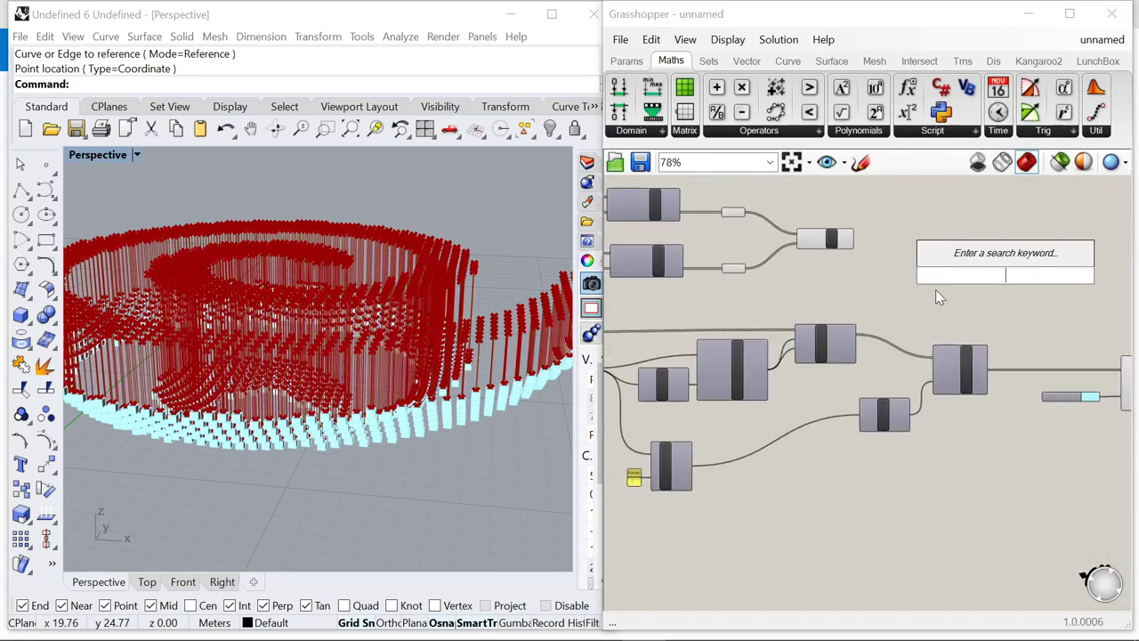
text(pipe)
key(Return)
scroll(945, 259, up, 3)
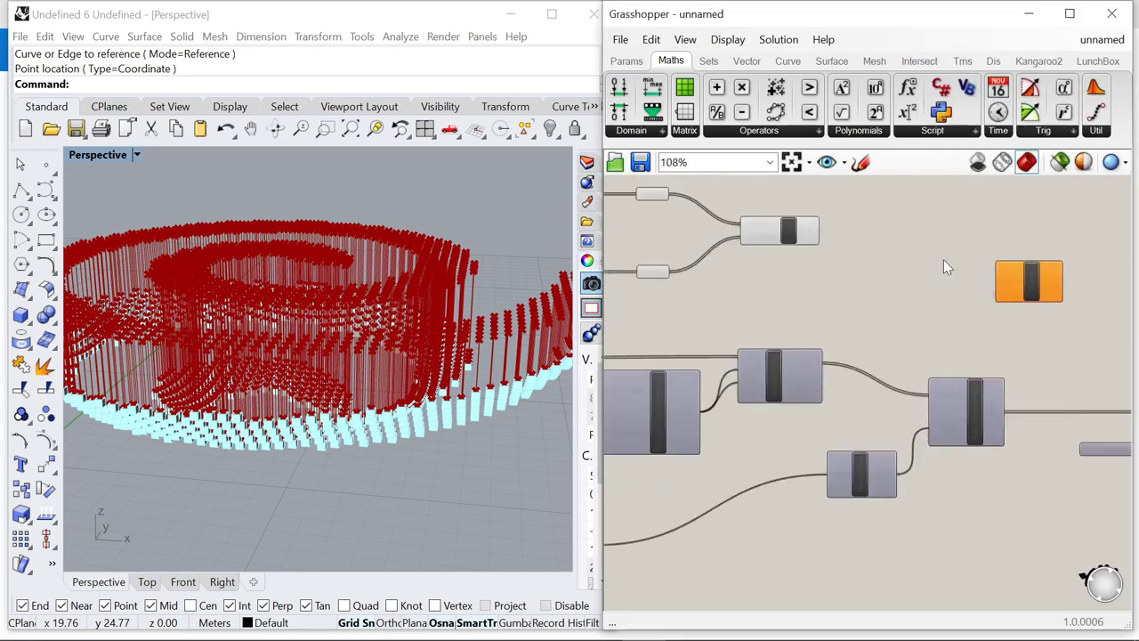
right_drag(1063, 310, 1017, 313)
drag(1017, 313, 922, 289)
double_click(770, 327)
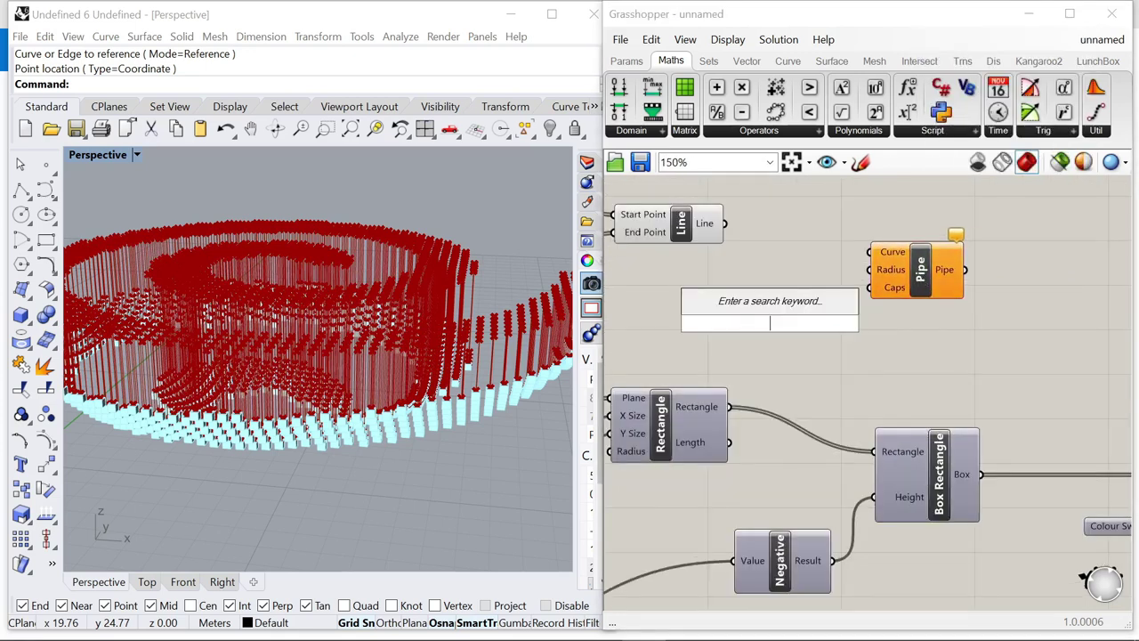
text(10)
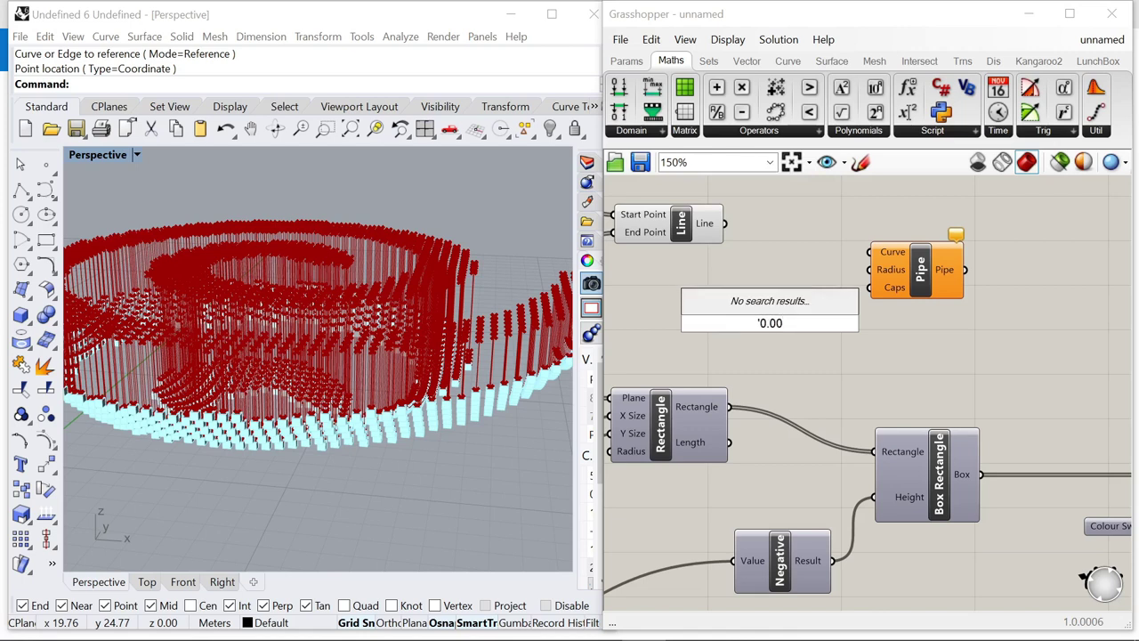
key(Escape)
- Add a Panel containing 0.005, connect it to Pipe's Radius input, and remove its wire from Caps
double_click(771, 323)
text(")
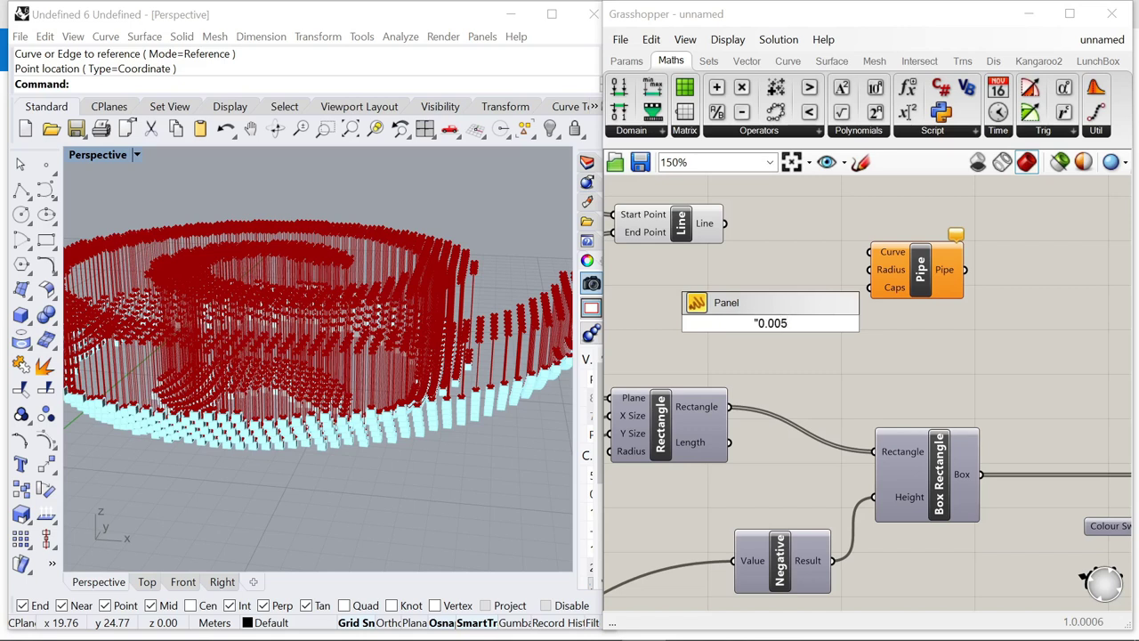
text(0.005)
key(Return)
scroll(836, 324, up, 3)
drag(783, 321, 874, 284)
scroll(876, 293, down, 2)
scroll(752, 213, up, 1)
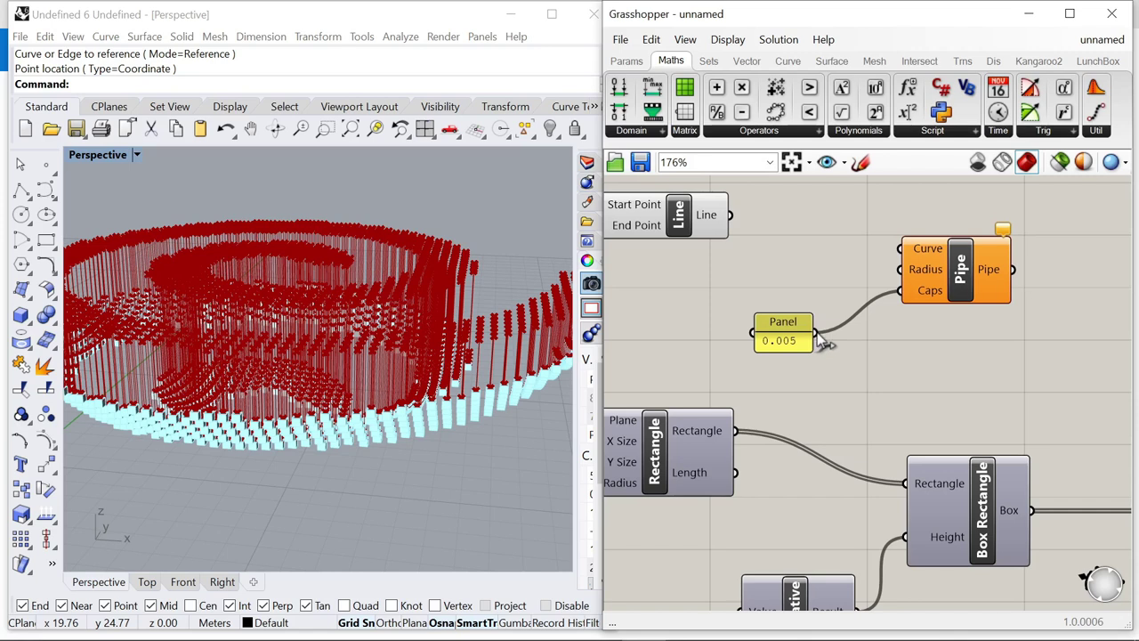
scroll(899, 267, up, 1)
right_click(927, 290)
mouse_move(975, 338)
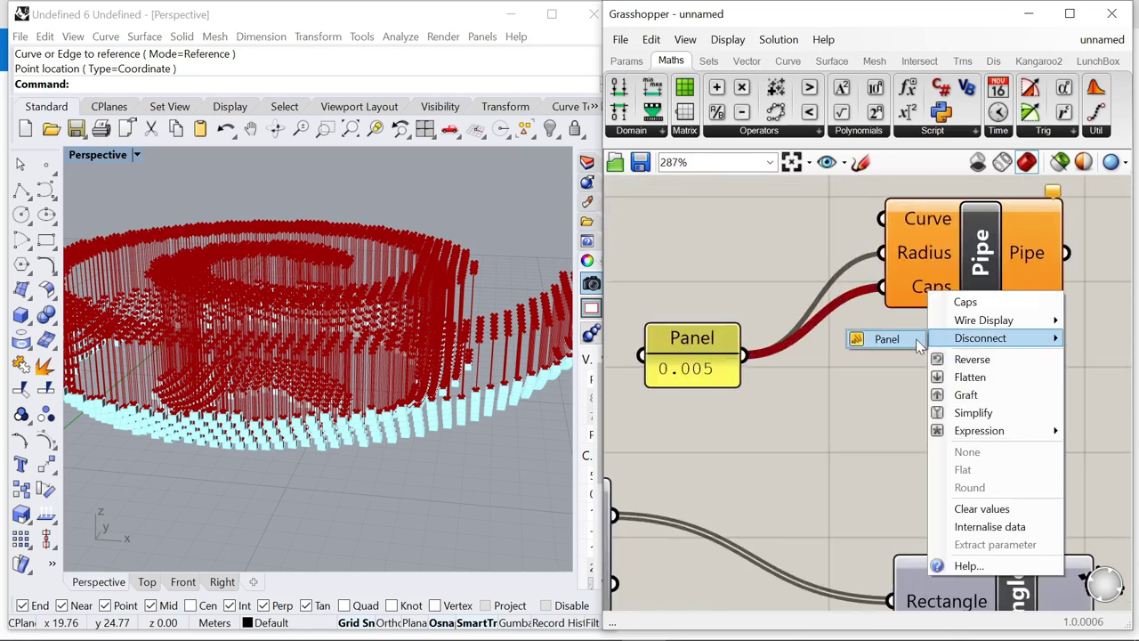
click(915, 338)
- Connect the Line output to Pipe's Curve input
scroll(933, 351, down, 1)
scroll(933, 344, down, 2)
scroll(791, 267, up, 2)
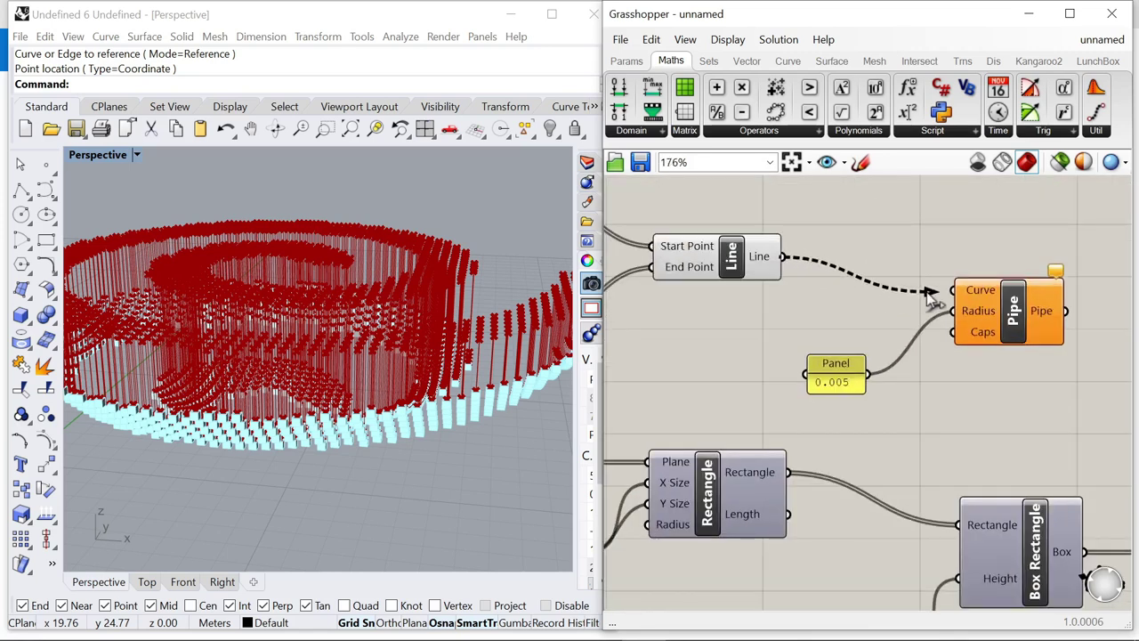
drag(930, 298, 933, 296)
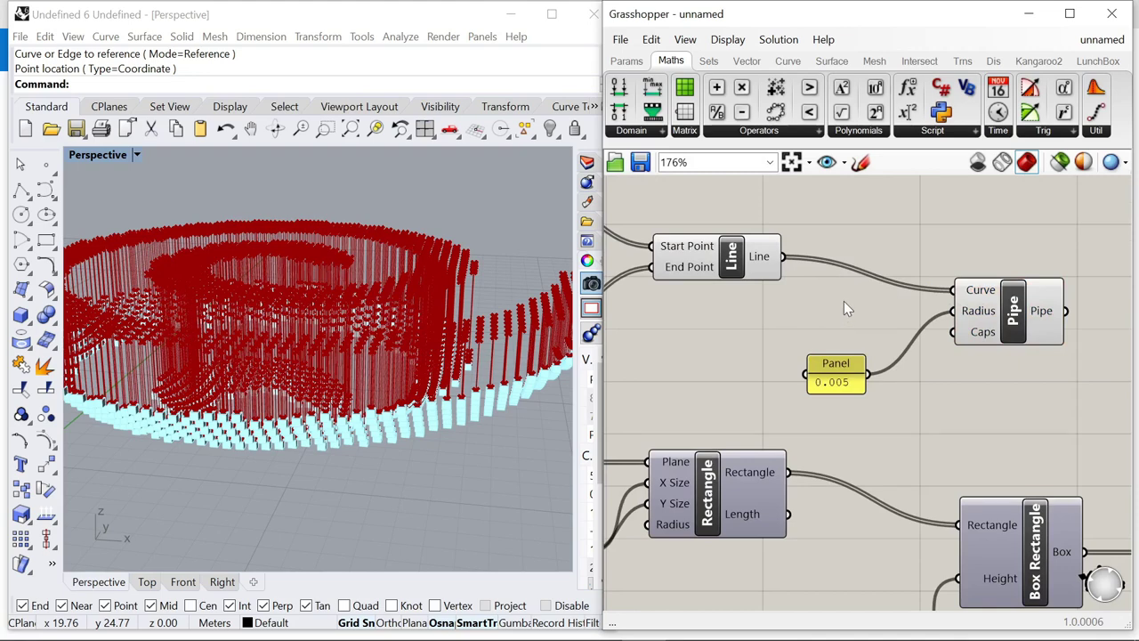
scroll(872, 311, down, 2)
- Turn off the preview of the two filtered Point parameters and the Line component, and view the pipes up close
click(787, 277)
drag(851, 348, 776, 234)
click(973, 310)
click(961, 253)
scroll(976, 261, down, 4)
right_click(798, 204)
click(847, 232)
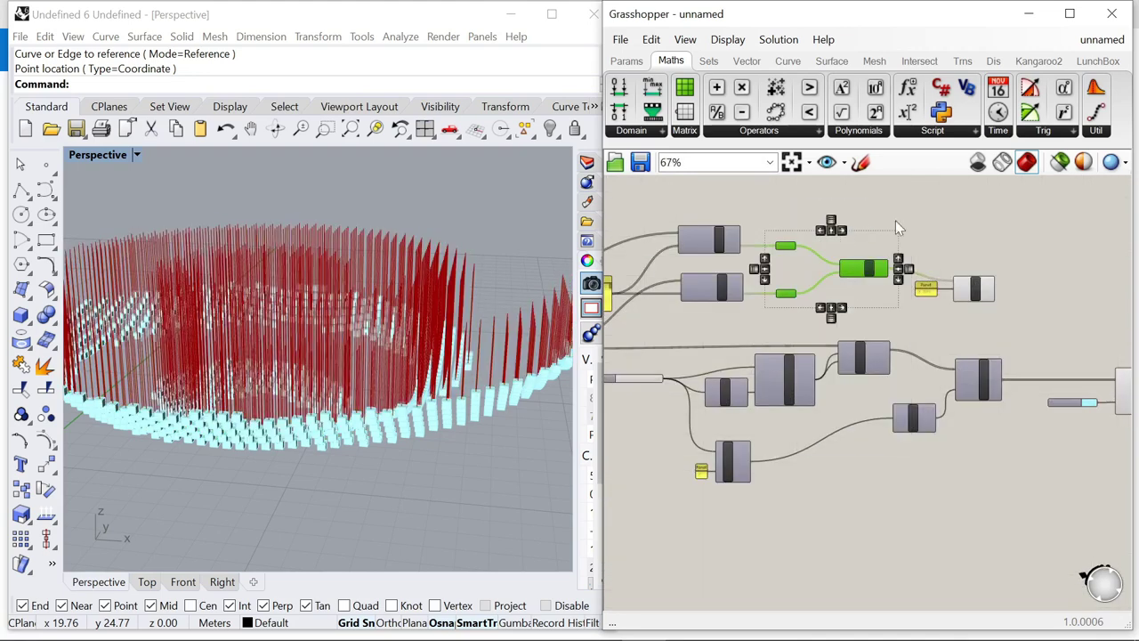
scroll(556, 371, up, 4)
scroll(1004, 292, up, 6)
click(941, 287)
click(1017, 293)
- Duplicate the Custom Preview with its Colour Swatch above the originals and connect Pipe's output to the copy's Geometry input
scroll(961, 321, down, 3)
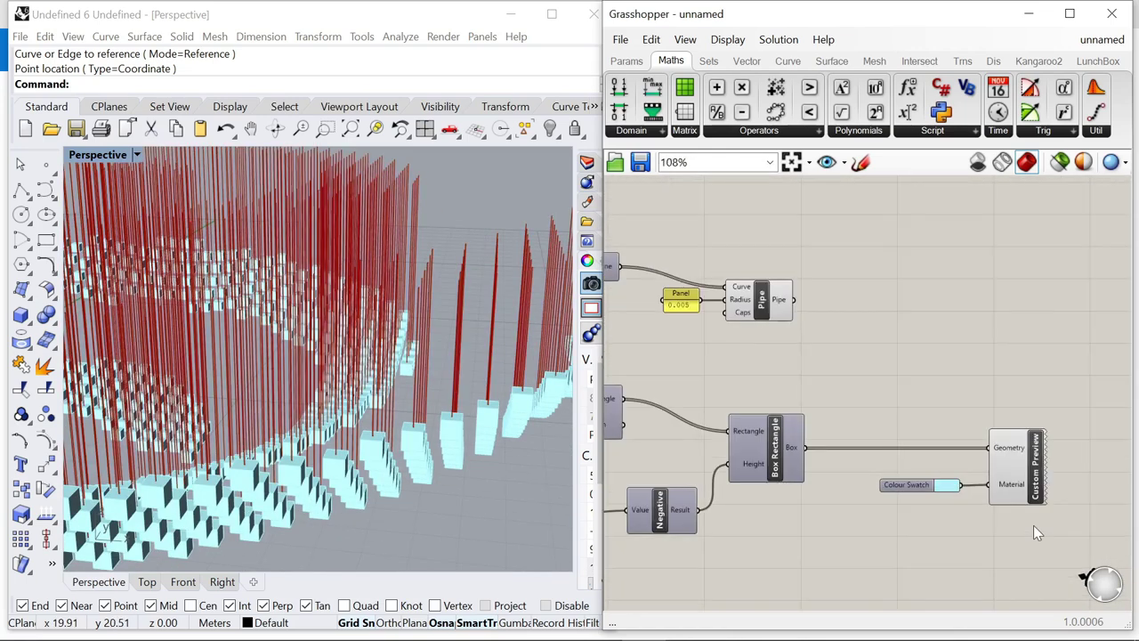
drag(1034, 526, 894, 448)
alt+drag(1008, 462, 1003, 321)
scroll(799, 305, up, 2)
drag(1054, 357, 1072, 332)
click(835, 377)
scroll(941, 316, up, 1)
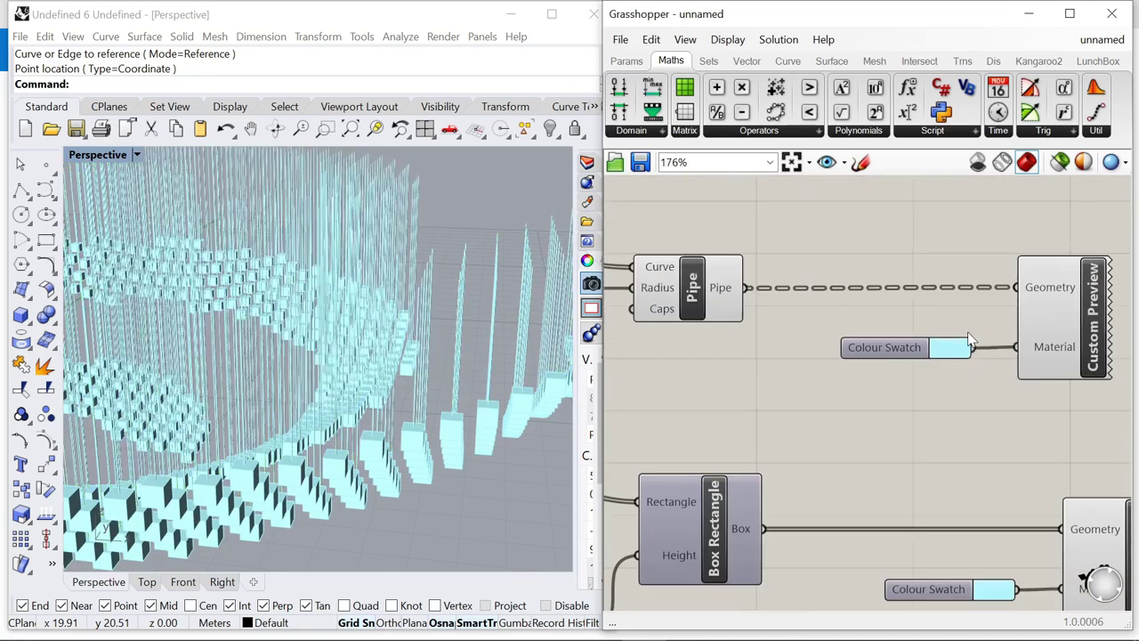
- Set the Colour Swatch of the pipes' Custom Preview to a very dark grey
click(955, 355)
drag(1100, 505, 1077, 522)
drag(1036, 398, 1084, 487)
click(893, 439)
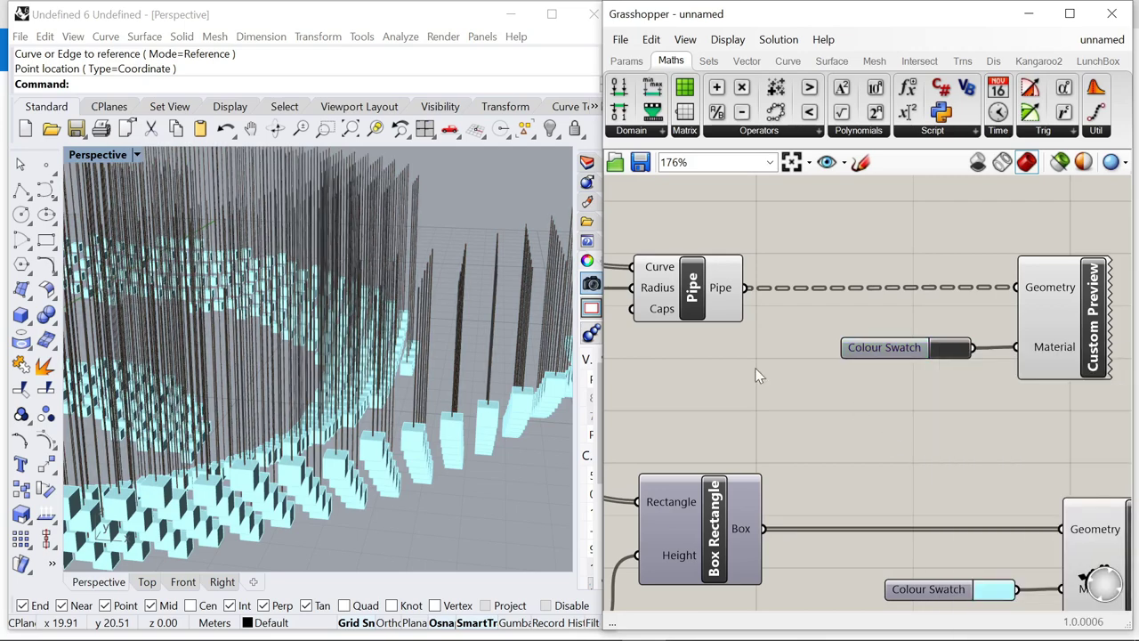
- Examine the whole ramp of boxes hanging from dark pipes, and review the overall definition
scroll(287, 374, down, 5)
right_drag(287, 381, 426, 429)
scroll(433, 381, down, 4)
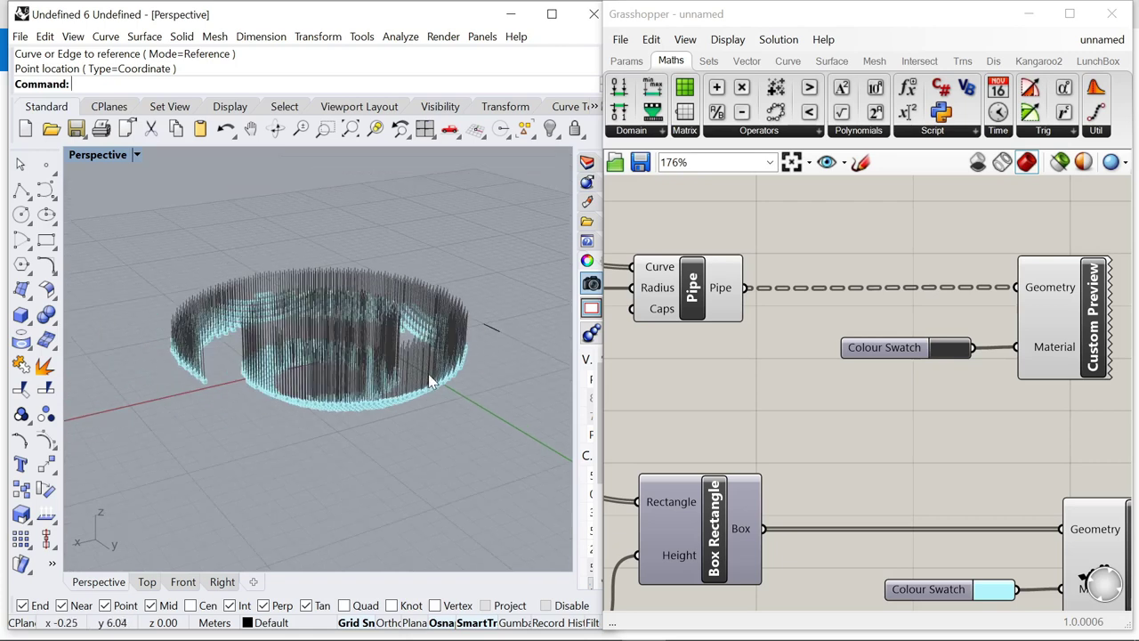
scroll(432, 381, up, 2)
scroll(883, 318, down, 8)
scroll(928, 322, up, 2)
scroll(994, 315, down, 4)
scroll(783, 310, up, 5)
scroll(729, 322, down, 4)
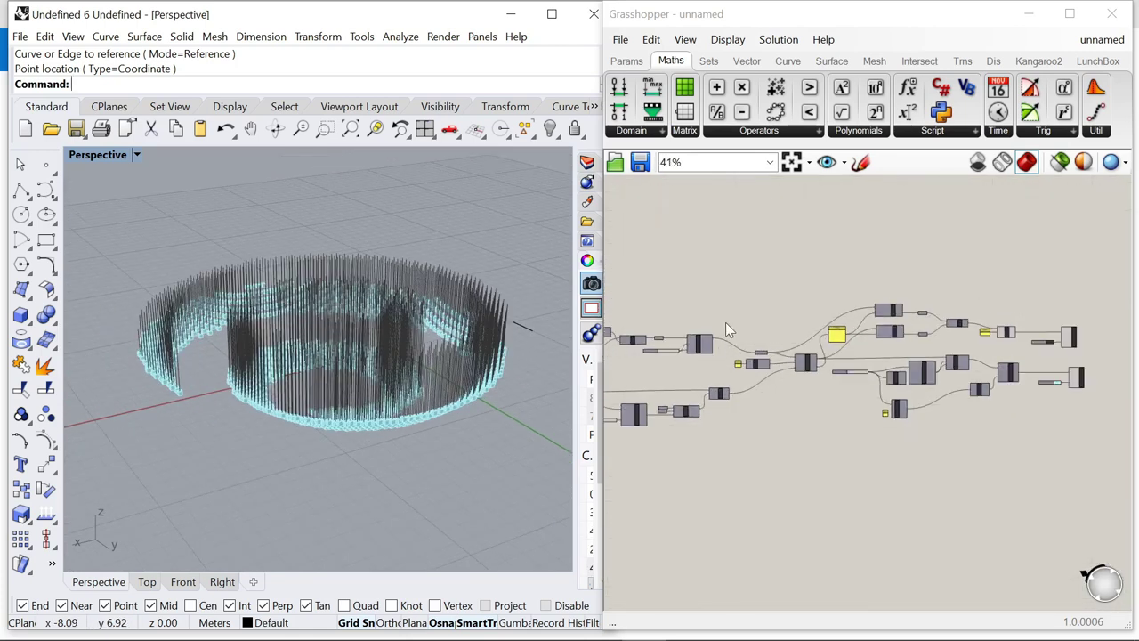
- Turn on the preview of the Divide Surface component
scroll(712, 347, up, 5)
click(679, 356)
right_click(687, 256)
click(761, 267)
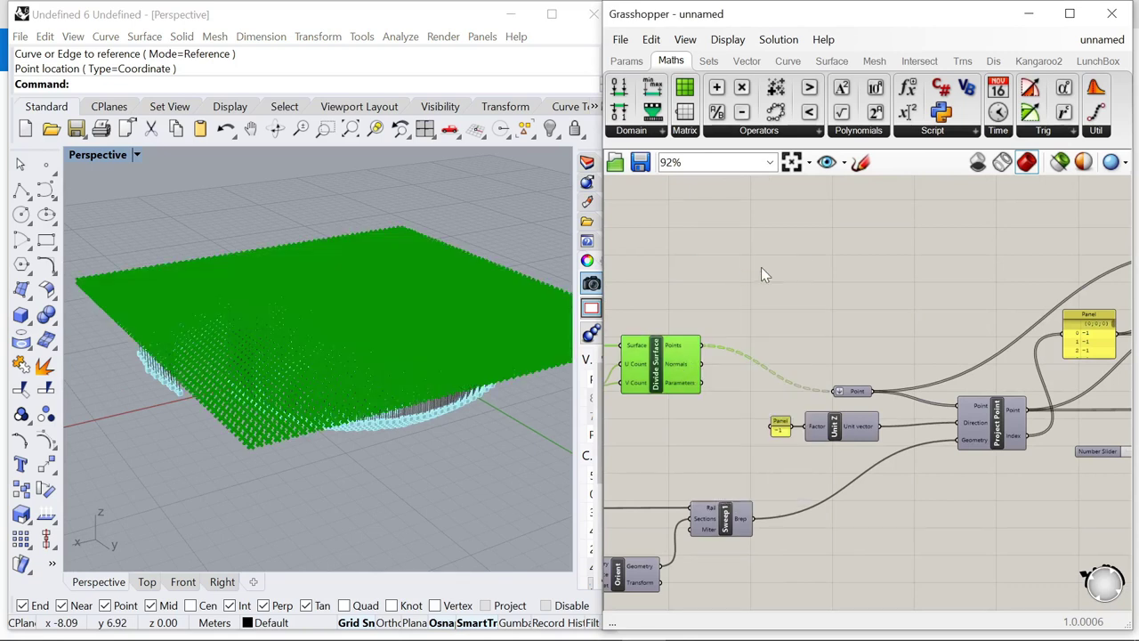
click(755, 303)
- Add an Interpolate component above the Point parameter and connect Divide Surface's Points output to its Vertices input
scroll(750, 334, up, 3)
double_click(747, 333)
text(interpolate)
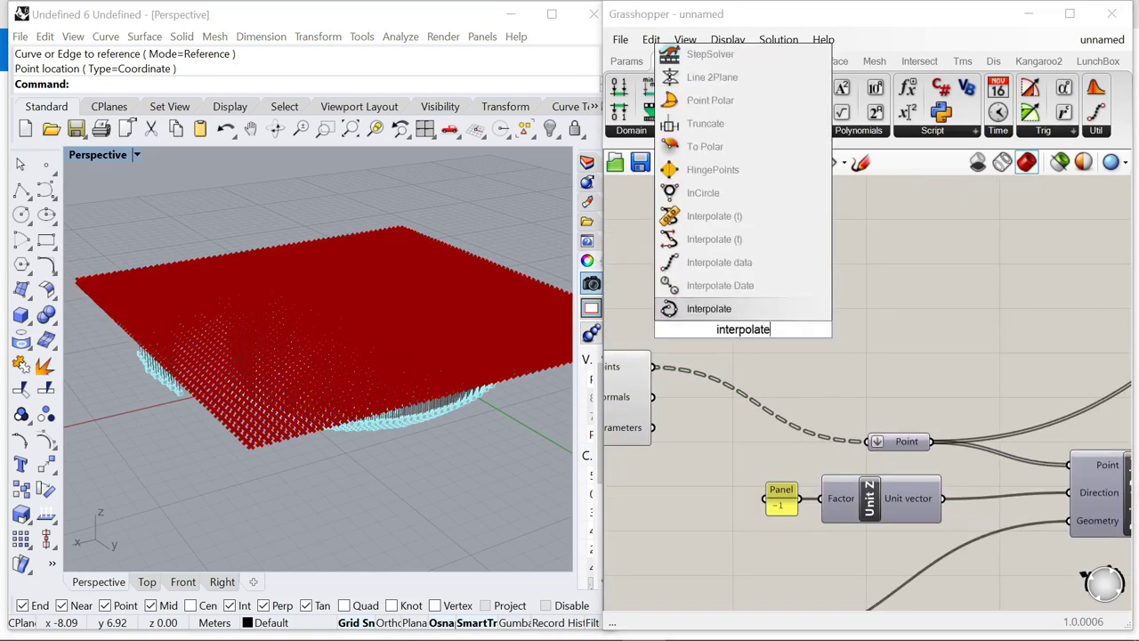
key(Return)
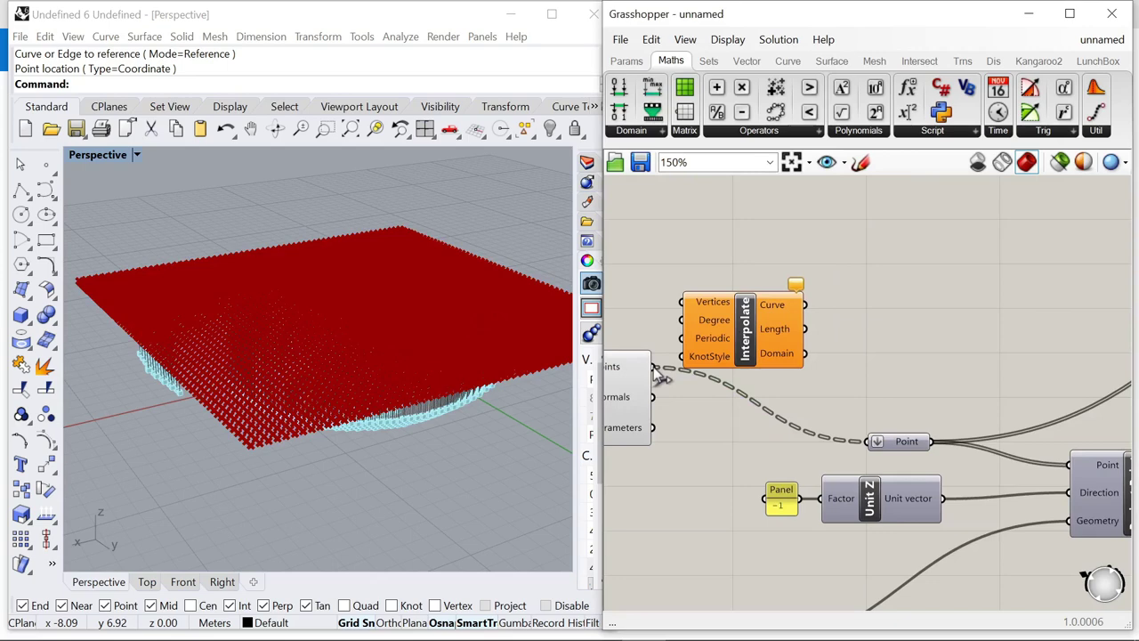
drag(683, 308, 684, 305)
drag(744, 329, 861, 314)
- Turn off the preview of Divide Surface so only the interpolated curves show over the ramp
click(630, 384)
right_click(670, 269)
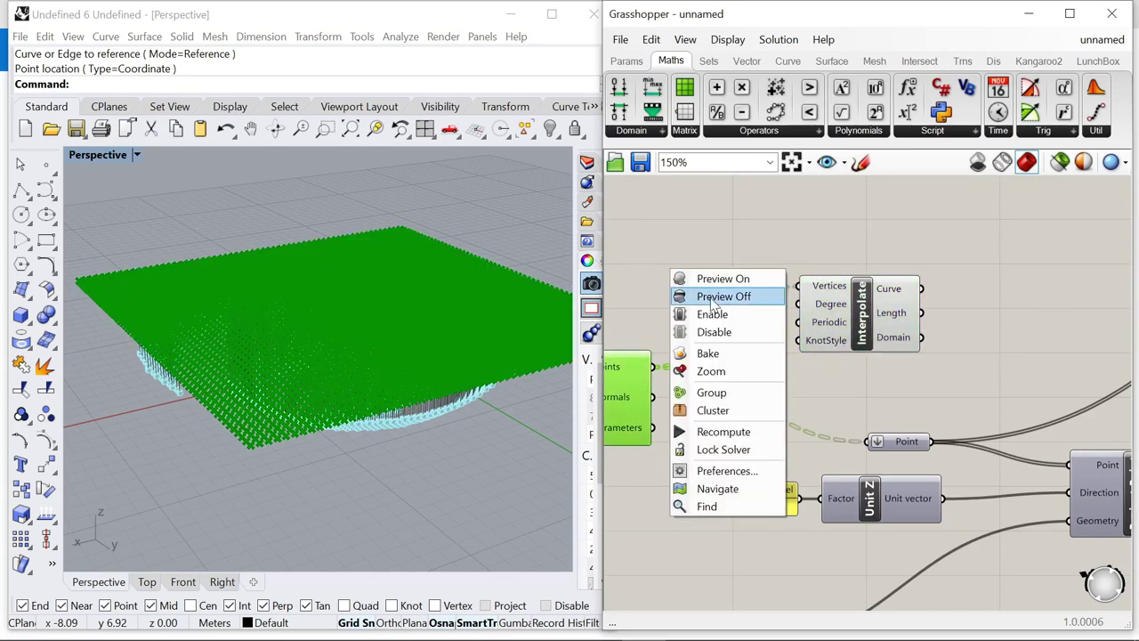
click(711, 299)
right_drag(261, 368, 320, 373)
- Add a Flip Matrix component above Interpolate and feed it Divide Surface's Points output
double_click(776, 228)
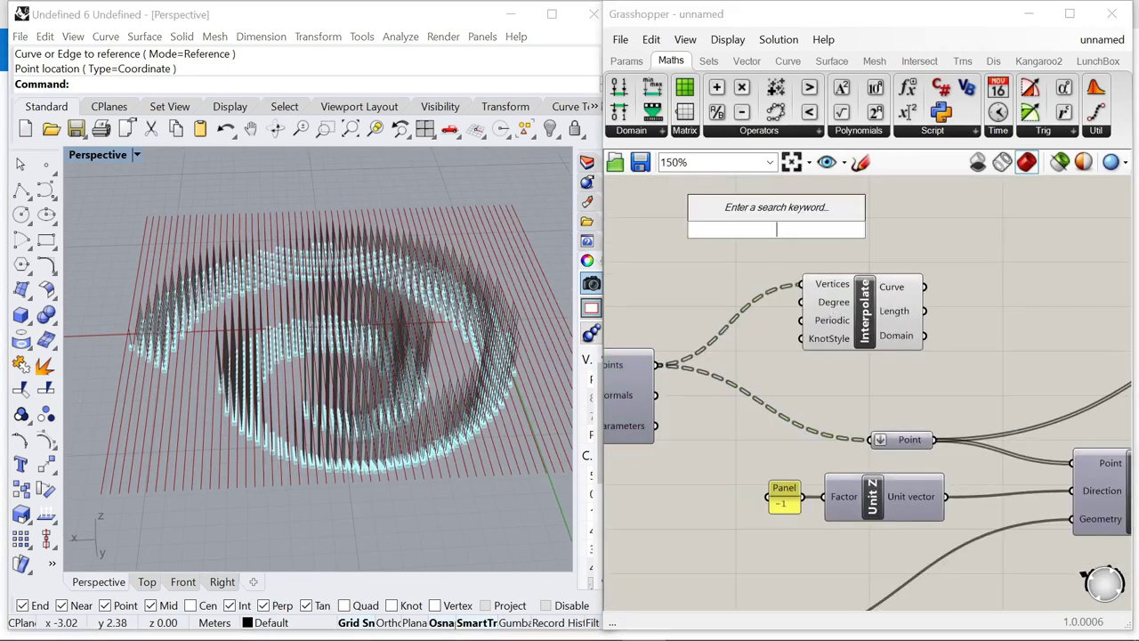
text(flip)
click(752, 163)
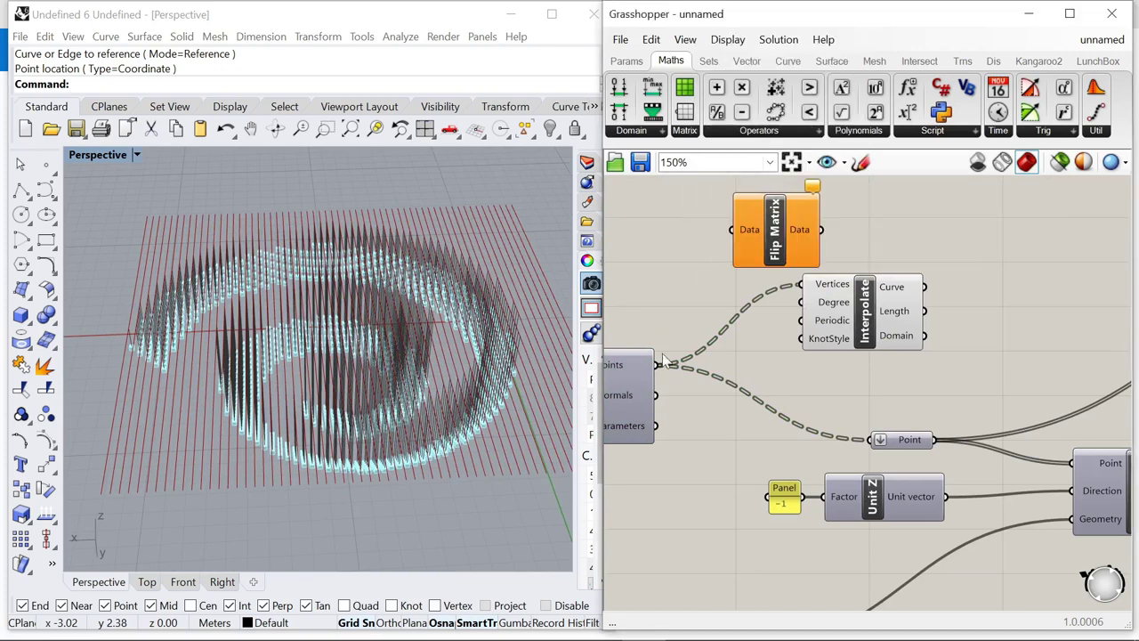
drag(795, 233, 841, 217)
- Duplicate the Interpolate component and connect Flip Matrix's Data output to the copy's Vertices input
alt+drag(859, 318, 995, 253)
drag(937, 217, 869, 214)
scroll(676, 285, down, 5)
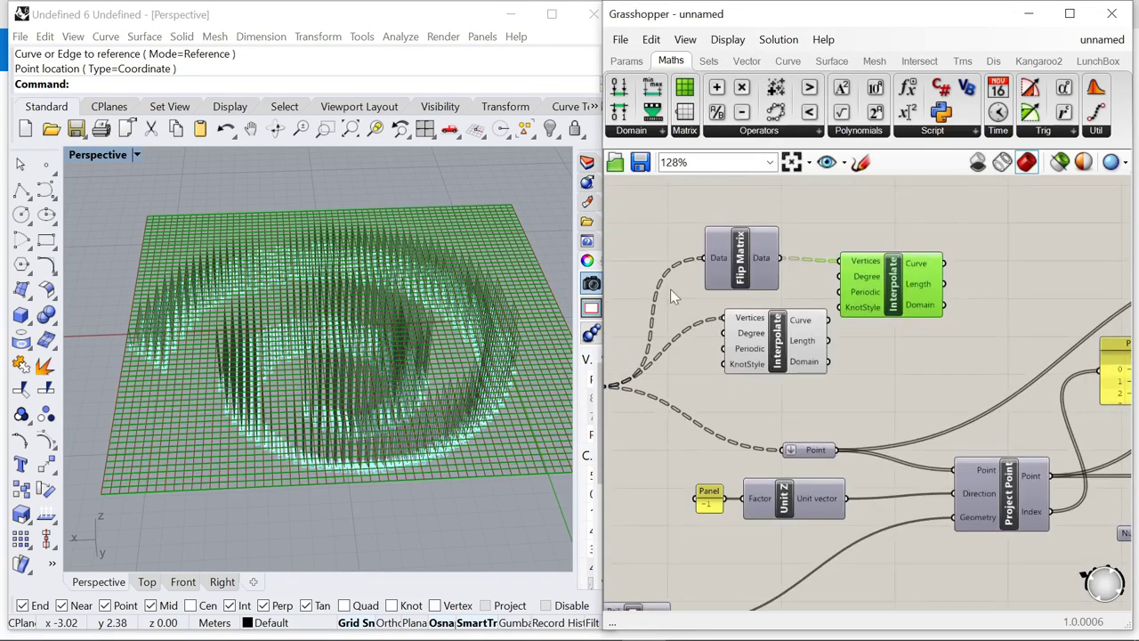
- Rearrange Flip Matrix and the two Interpolate components in the empty area above the definition, with the Interpolates stacked
key(ctrl+g)
drag(660, 262, 795, 335)
drag(754, 303, 809, 226)
click(787, 264)
scroll(725, 326, down, 3)
scroll(755, 287, up, 3)
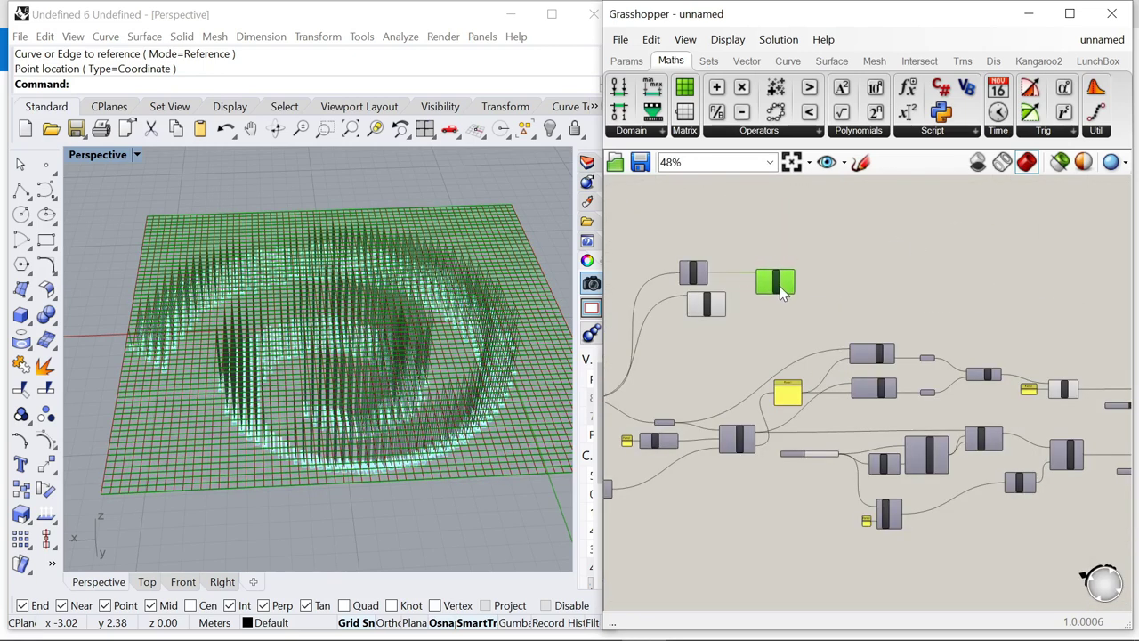
scroll(805, 297, up, 3)
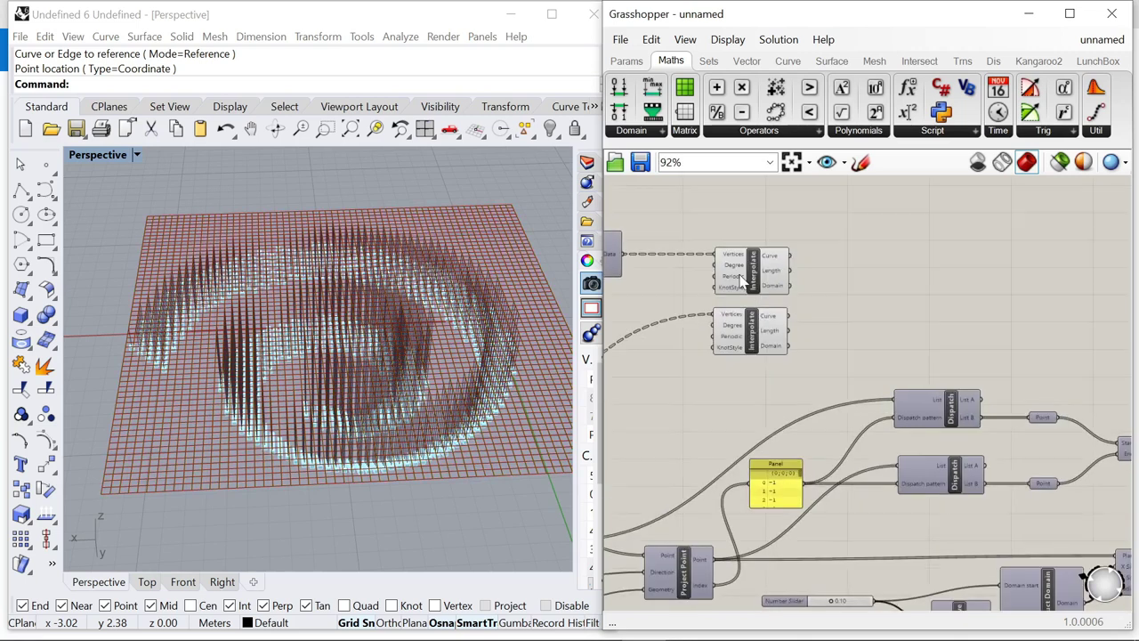
- Add a Pipe component and connect the Curve outputs of both Interpolate components to its Curve input
double_click(832, 298)
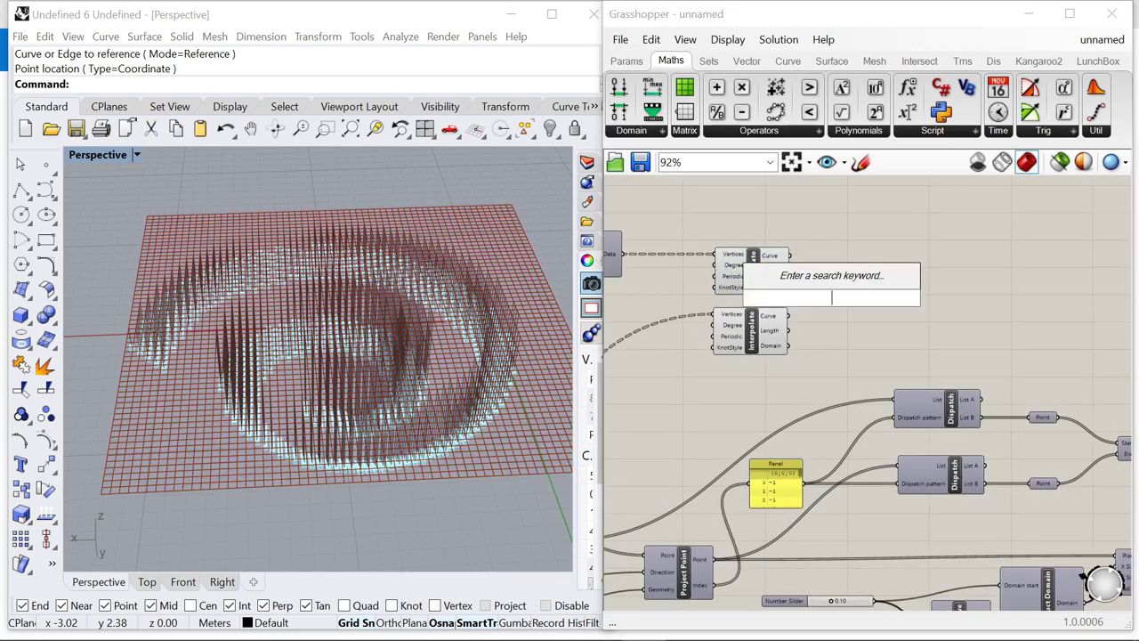
text(pipe)
key(Return)
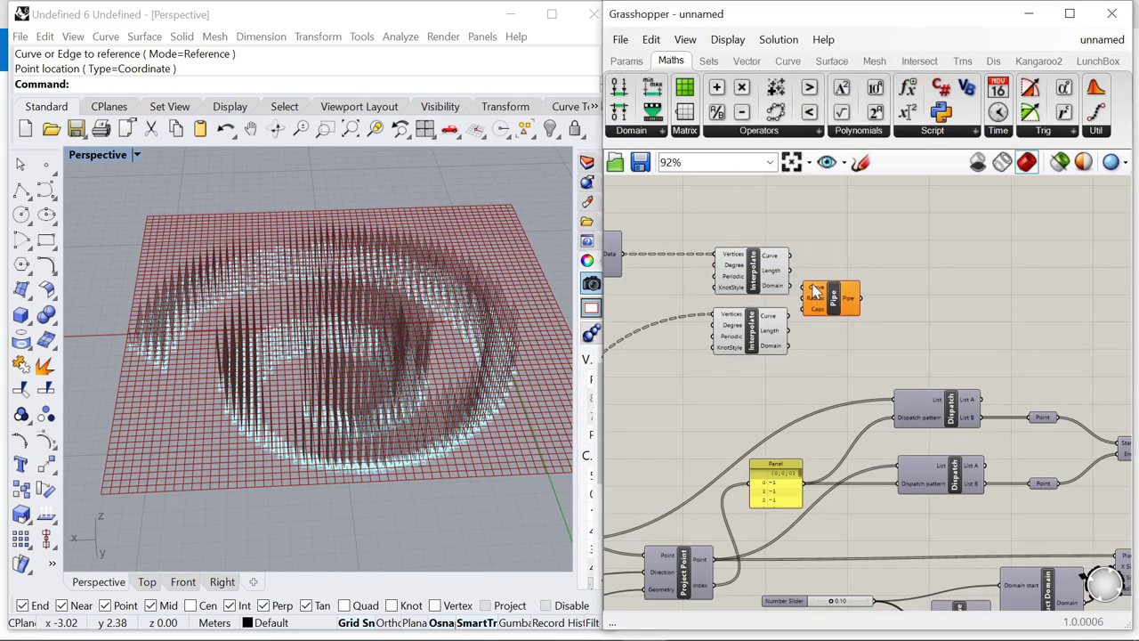
scroll(809, 289, up, 2)
drag(780, 244, 842, 294)
- Turn off the preview of both Interpolate components and move the new Pipe farther away from them
drag(808, 391, 695, 202)
right_click(695, 202)
click(747, 221)
scroll(930, 281, down, 3)
scroll(979, 276, up, 2)
click(1005, 267)
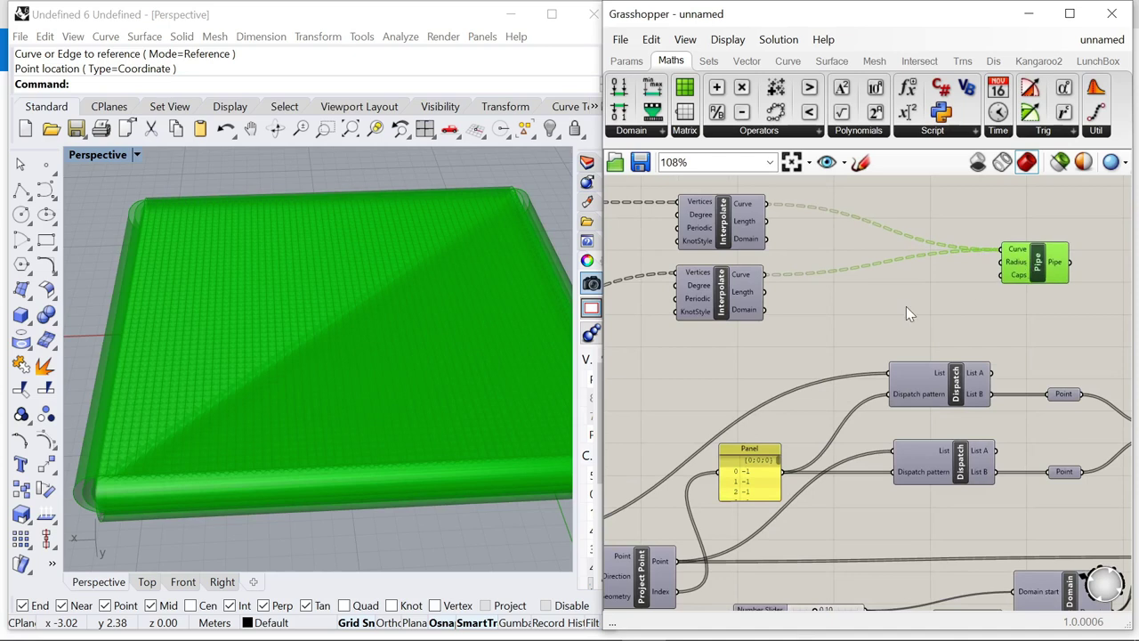
- Add a panel with the value 0.2 and connect it to the new Pipe's Radius input
double_click(906, 312)
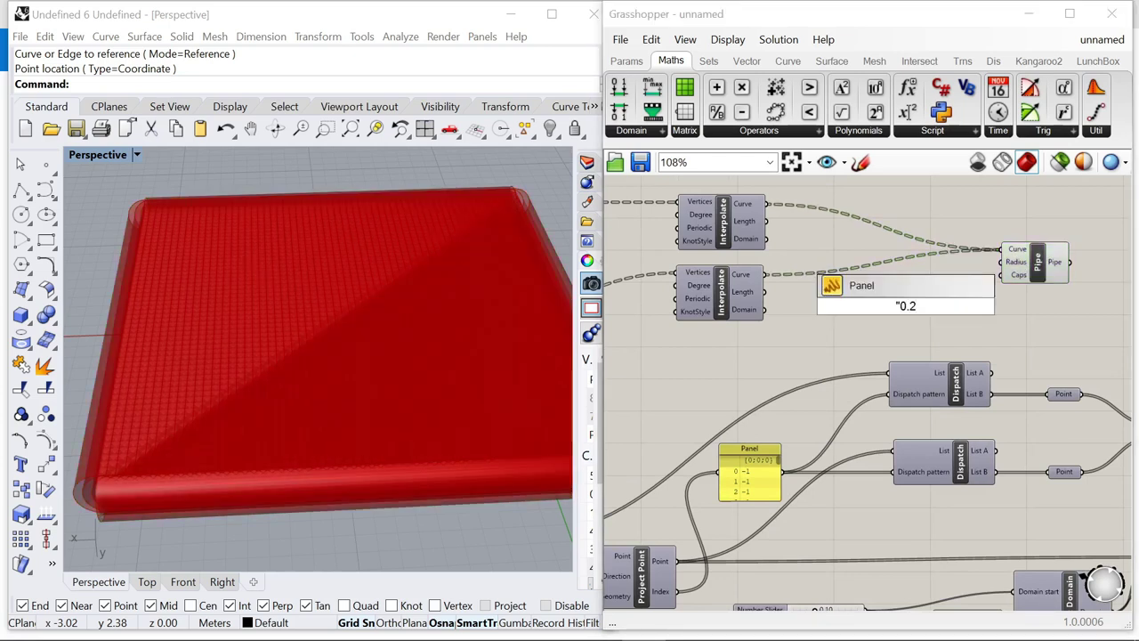
text("0.2)
key(Return)
scroll(920, 290, up, 3)
drag(918, 315, 1048, 244)
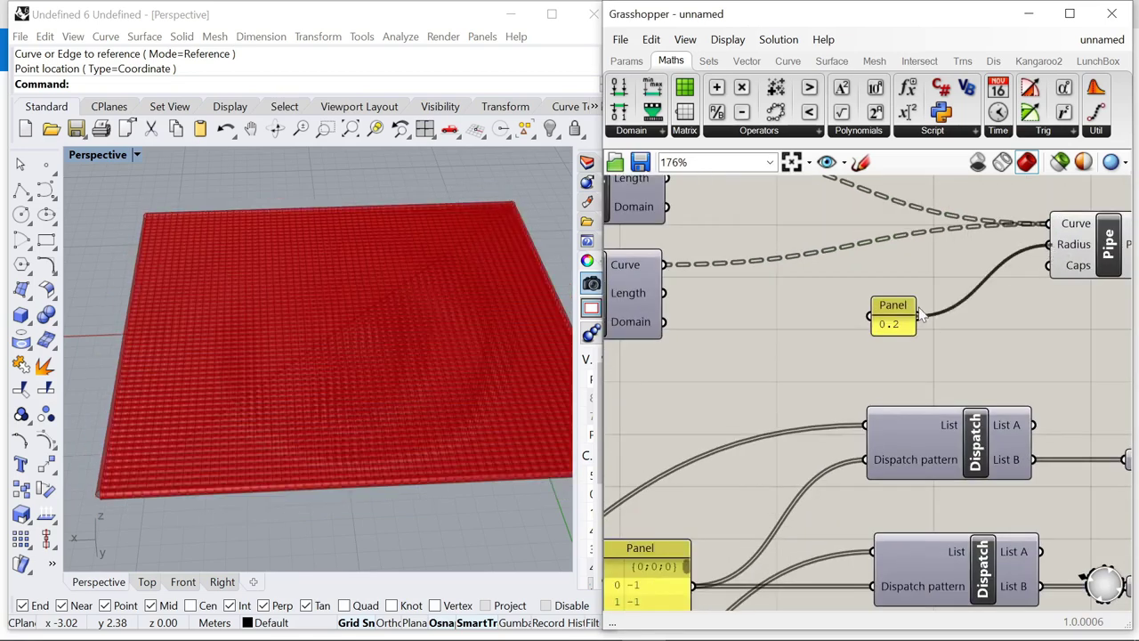
- Check the grid pipes' thickness up close and set their radius panel to 0.02
scroll(352, 480, up, 10)
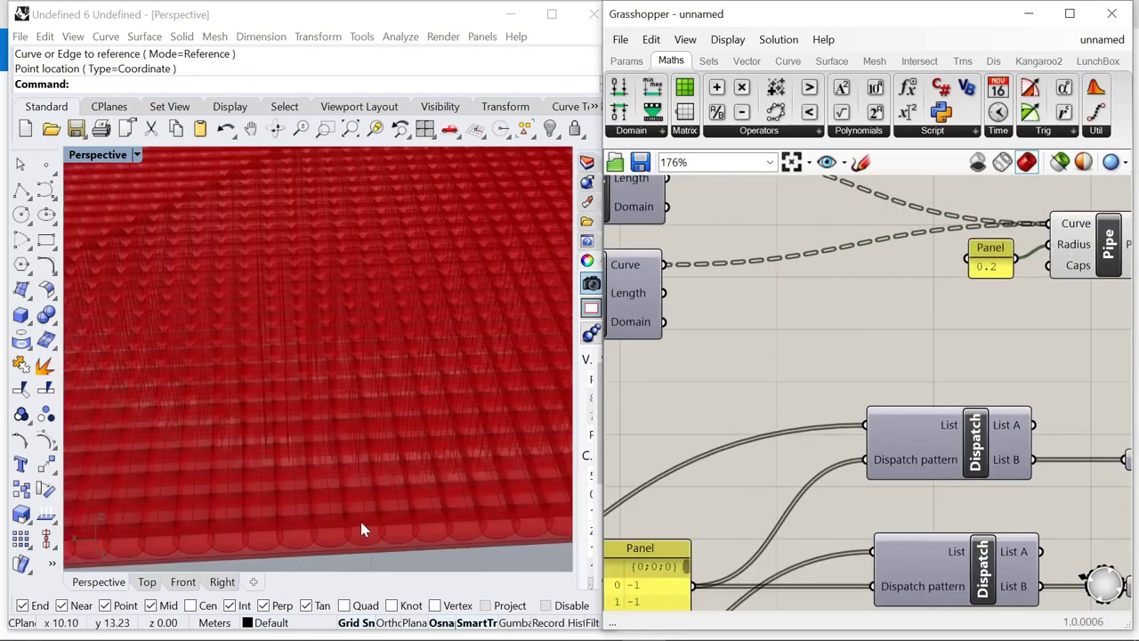
scroll(409, 348, down, 7)
scroll(363, 372, up, 4)
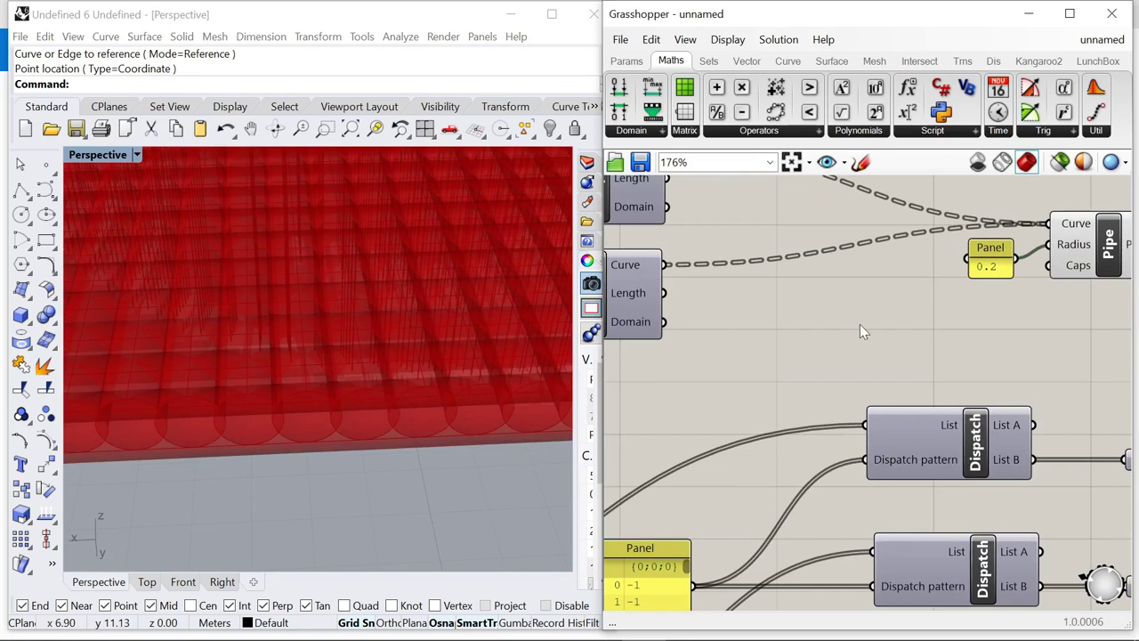
scroll(920, 294, up, 2)
double_click(966, 284)
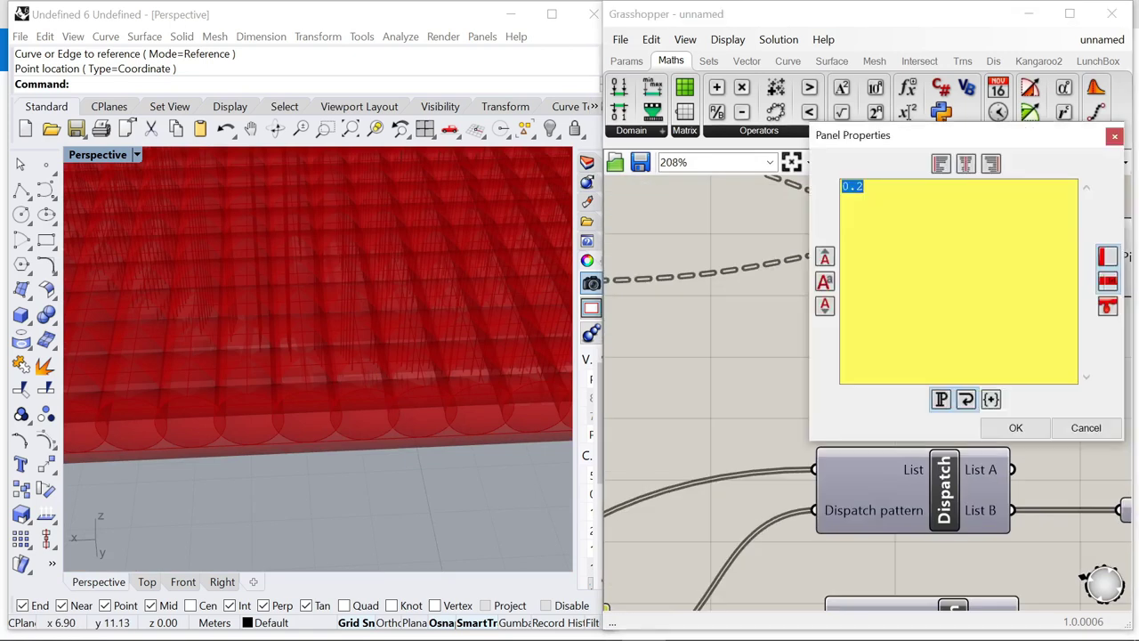
click(1013, 428)
scroll(328, 408, down, 9)
right_drag(328, 407, 419, 381)
- Add a Colour Swatch beside the grid's Pipe component
click(752, 361)
scroll(753, 361, down, 6)
scroll(952, 323, up, 5)
double_click(951, 321)
text(swatch)
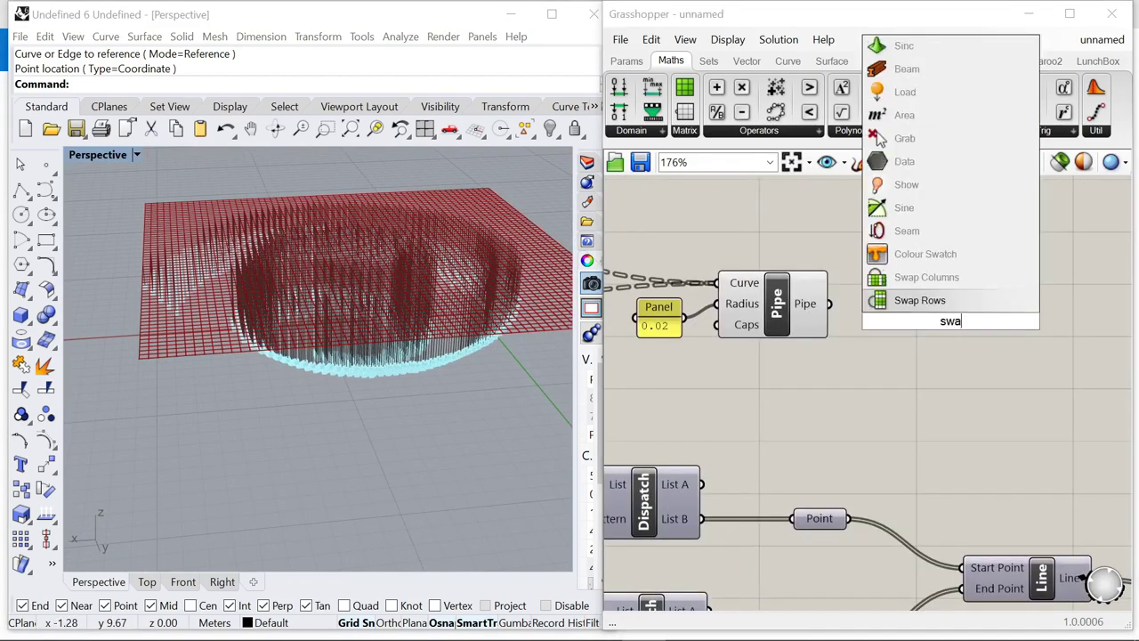
key(Return)
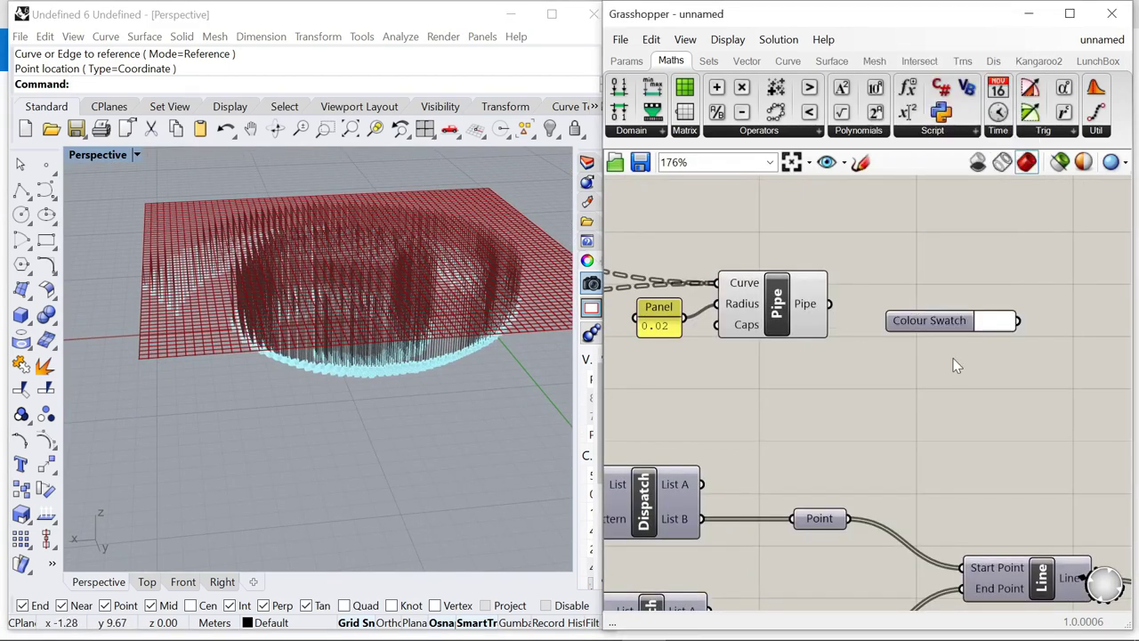
- Add a Custom Preview component and connect the grid Pipe's output to its Geometry input
double_click(956, 365)
text(preview)
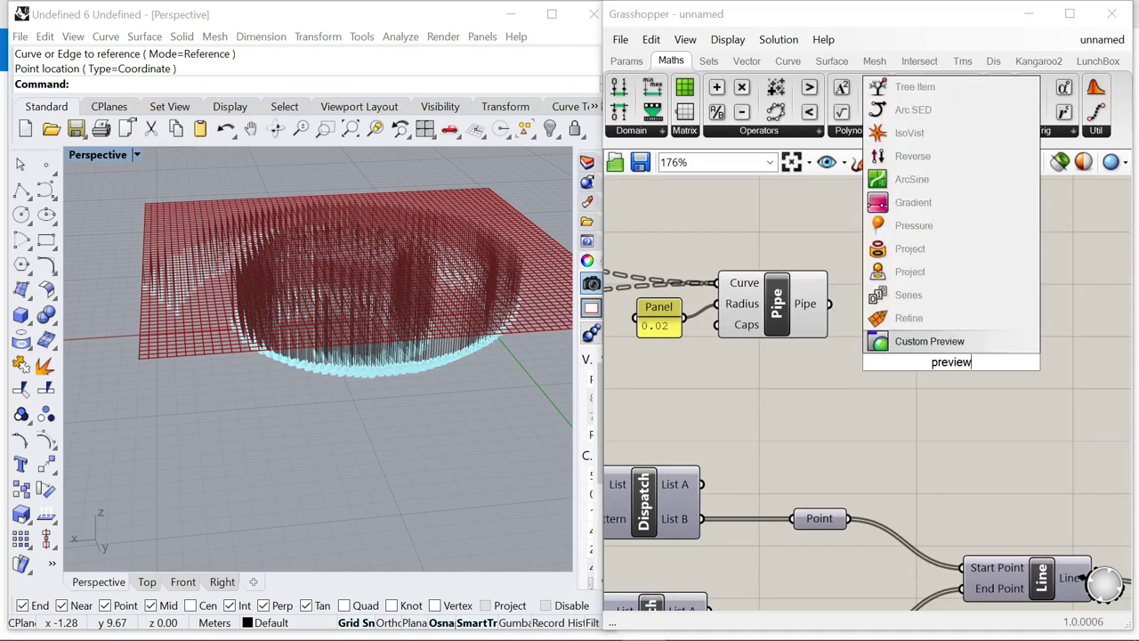
key(Return)
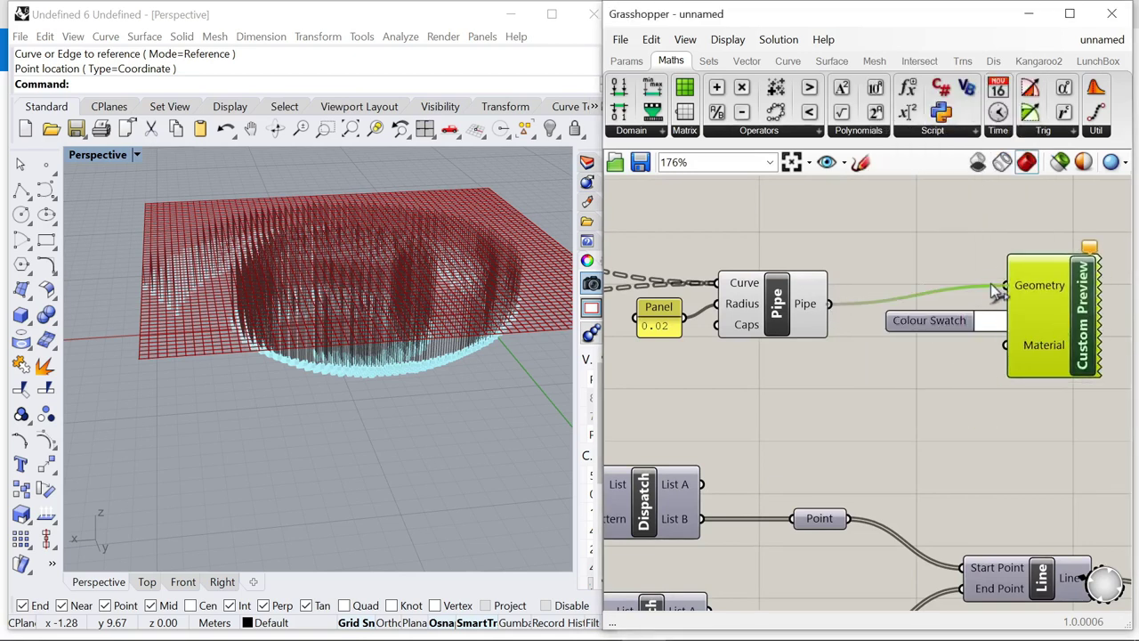
drag(995, 292, 1004, 286)
scroll(1015, 329, down, 3)
scroll(1015, 328, up, 2)
- Connect the new Colour Swatch to Custom Preview's Material input and set its colour to a mid grey, value 60
click(914, 355)
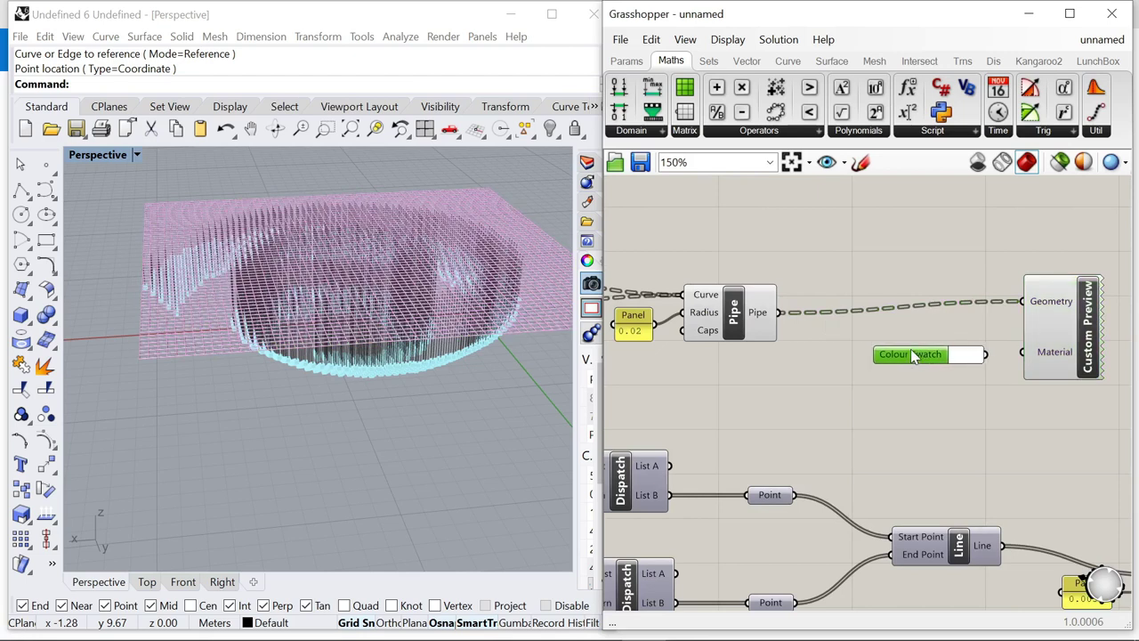
scroll(967, 356, up, 3)
click(965, 358)
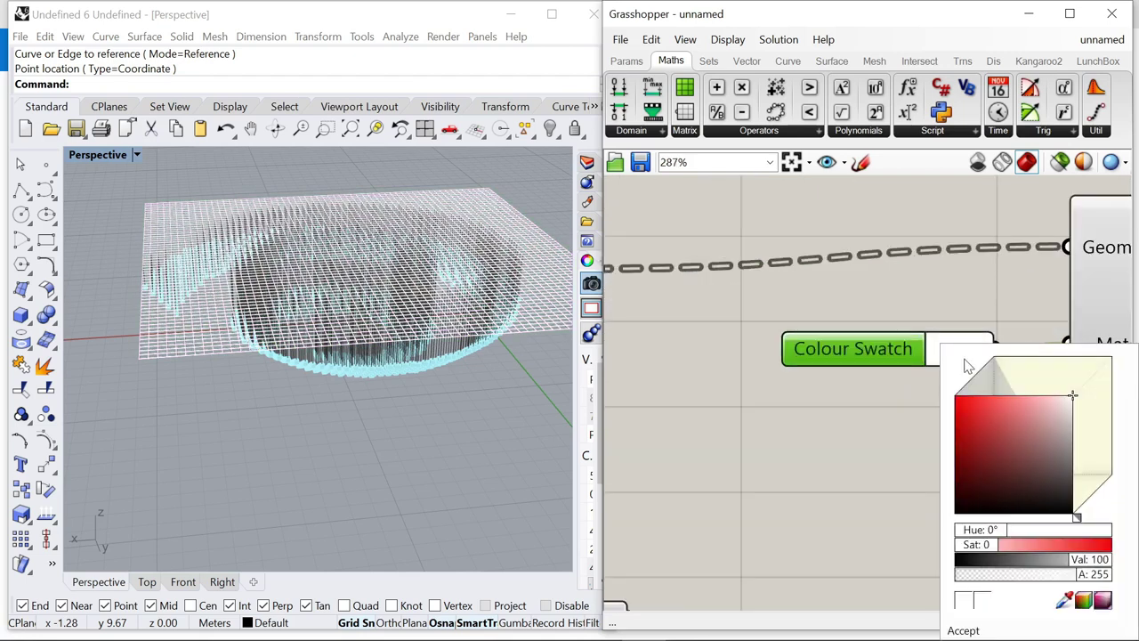
drag(1074, 400, 1077, 440)
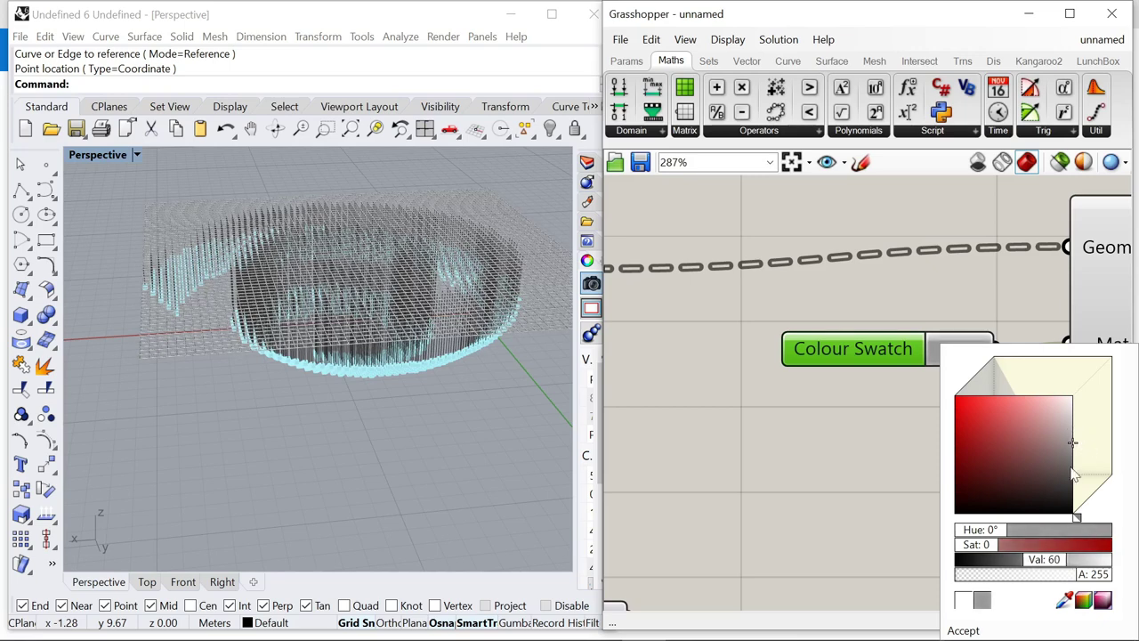
click(965, 630)
- Turn off the preview of the grid's Pipe component and view the hanging structure from the side
right_drag(424, 430, 321, 331)
scroll(931, 299, down, 5)
right_click(759, 218)
click(801, 300)
right_click(801, 303)
click(839, 241)
right_drag(356, 298, 423, 302)
scroll(937, 333, down, 2)
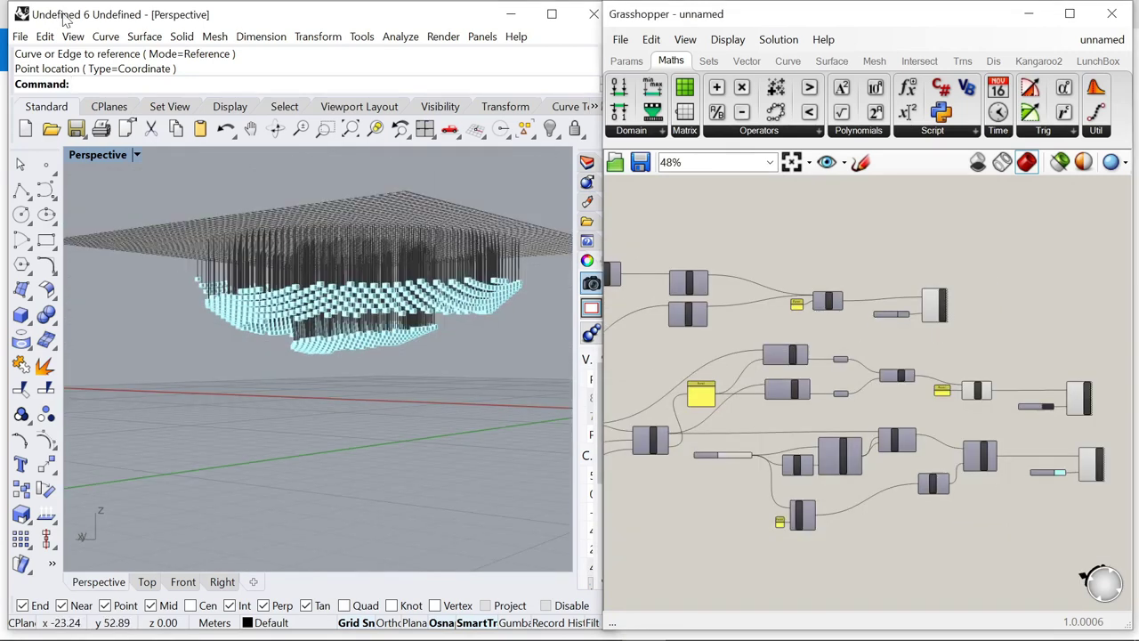
- Switch the Perspective view to Rendered display and turn off the preview of the vertical hangers' Pipe component
click(89, 155)
click(104, 404)
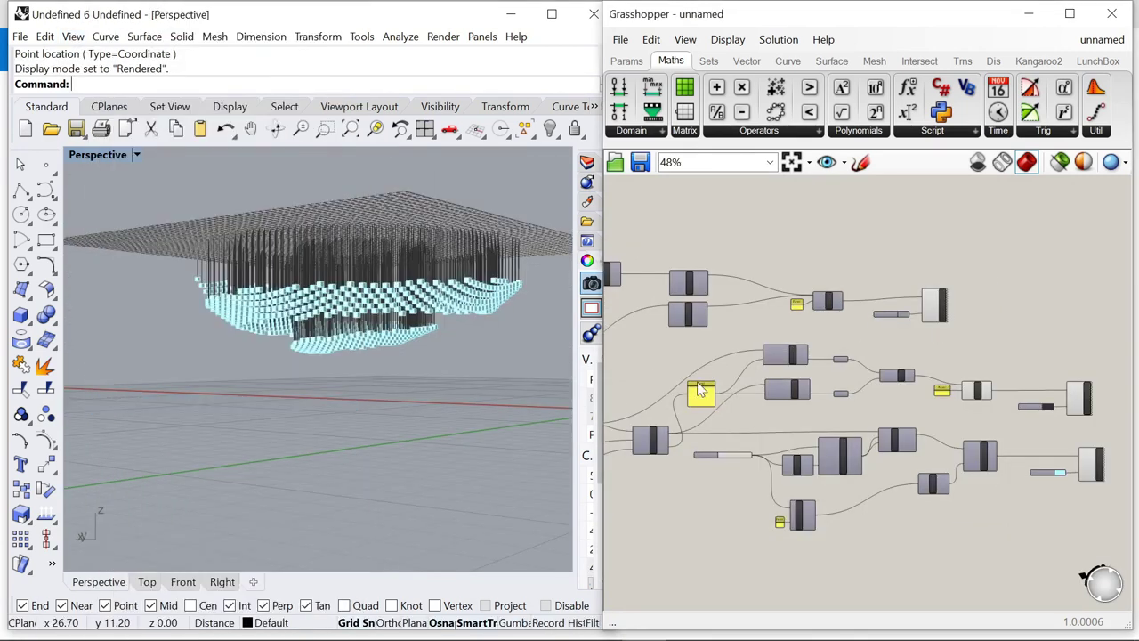
click(978, 398)
right_click(975, 335)
click(1032, 361)
click(998, 201)
right_drag(261, 347, 369, 360)
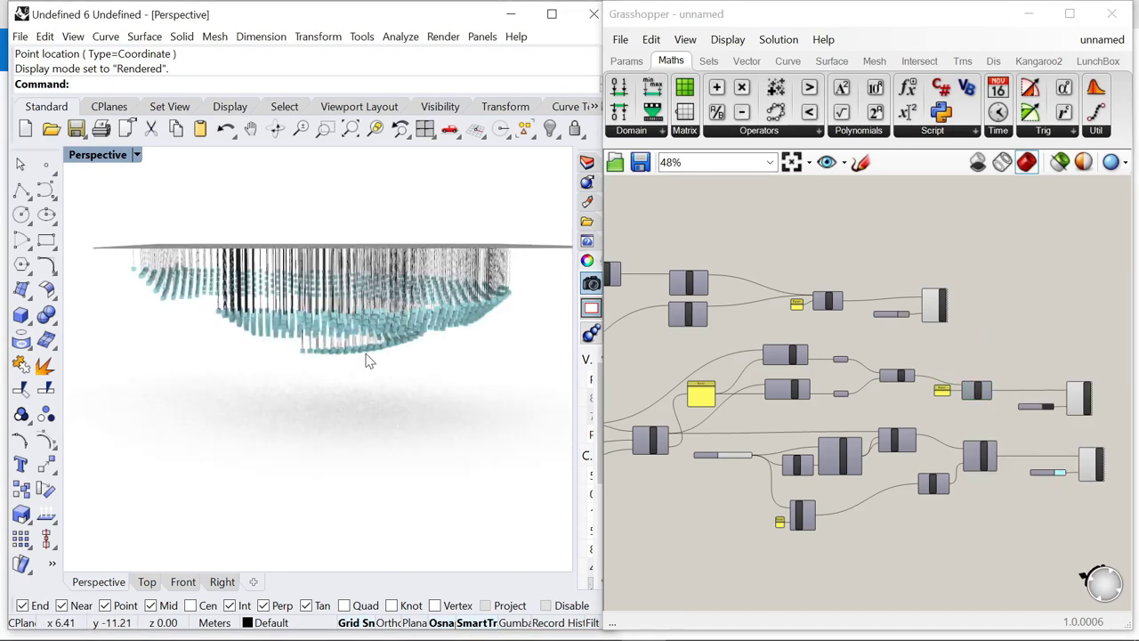
- Return the Perspective view to Shaded display and view the hanging boxes from below
click(72, 36)
click(109, 365)
right_drag(478, 334, 266, 351)
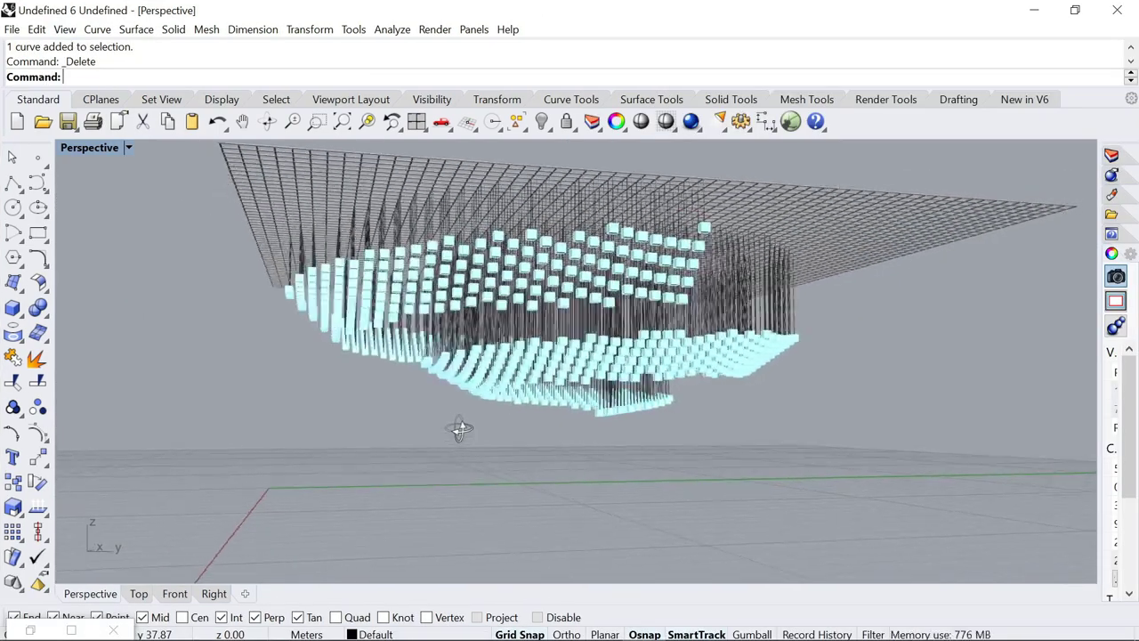
right_drag(460, 431, 549, 389)
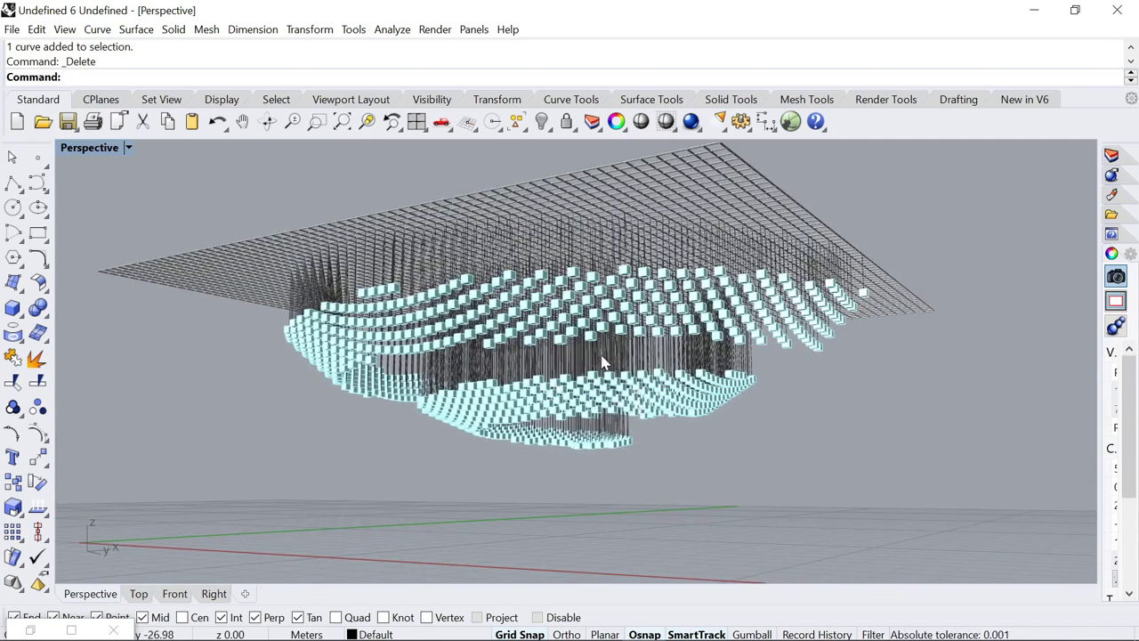
- Set the Perspective view to Rendered display and inspect the hanging boxes and ceiling grid from below
click(64, 30)
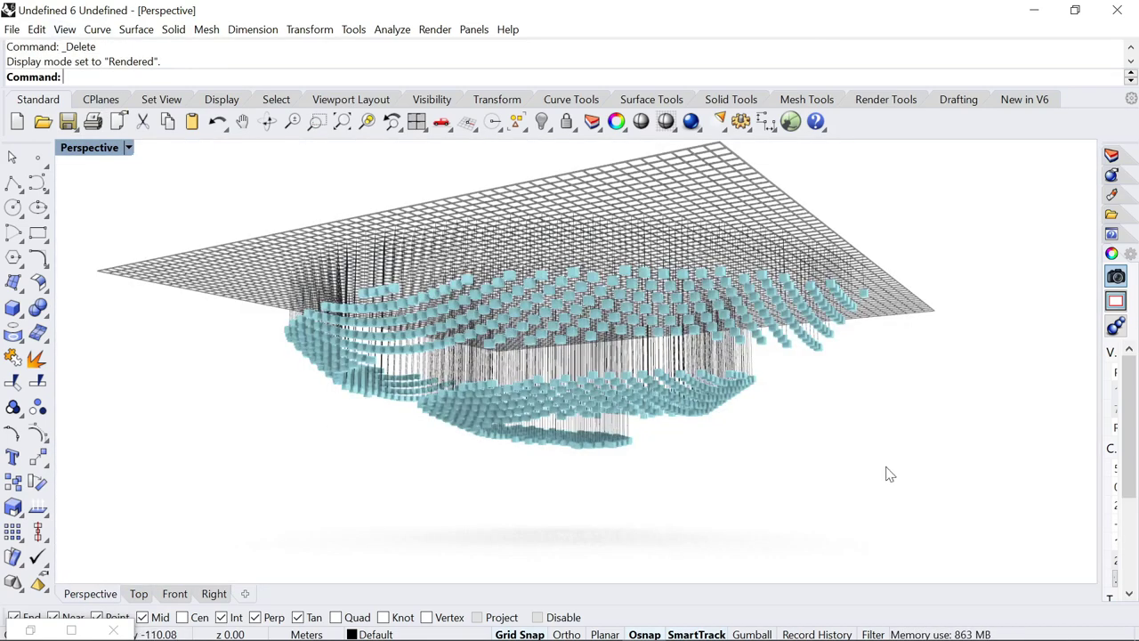
right_drag(887, 471, 699, 403)
scroll(698, 404, up, 10)
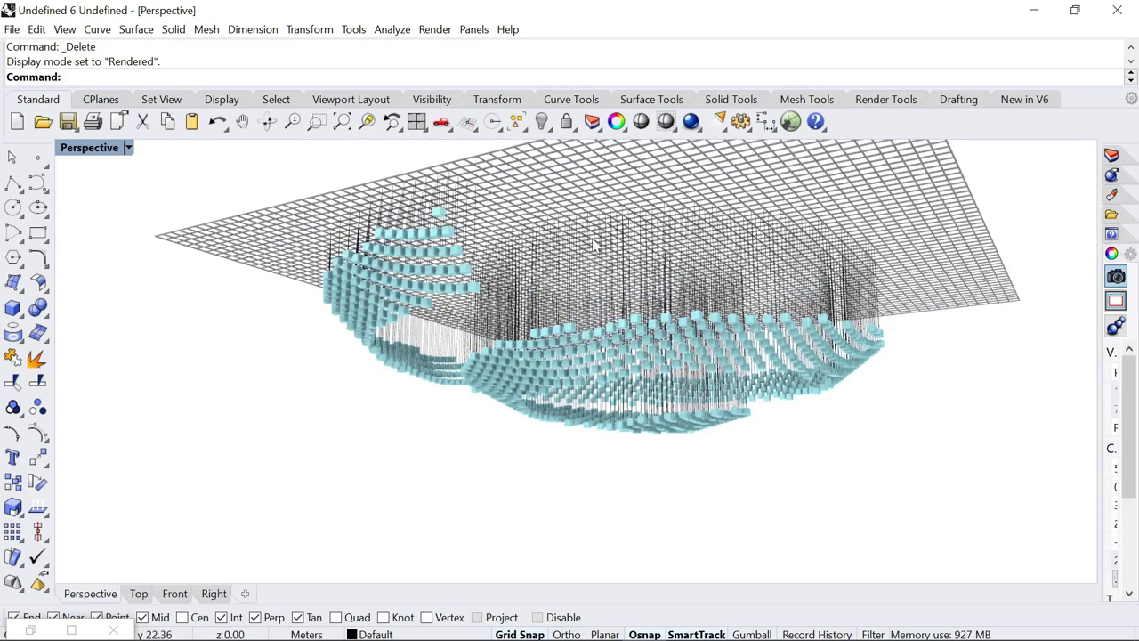
scroll(629, 340, up, 5)
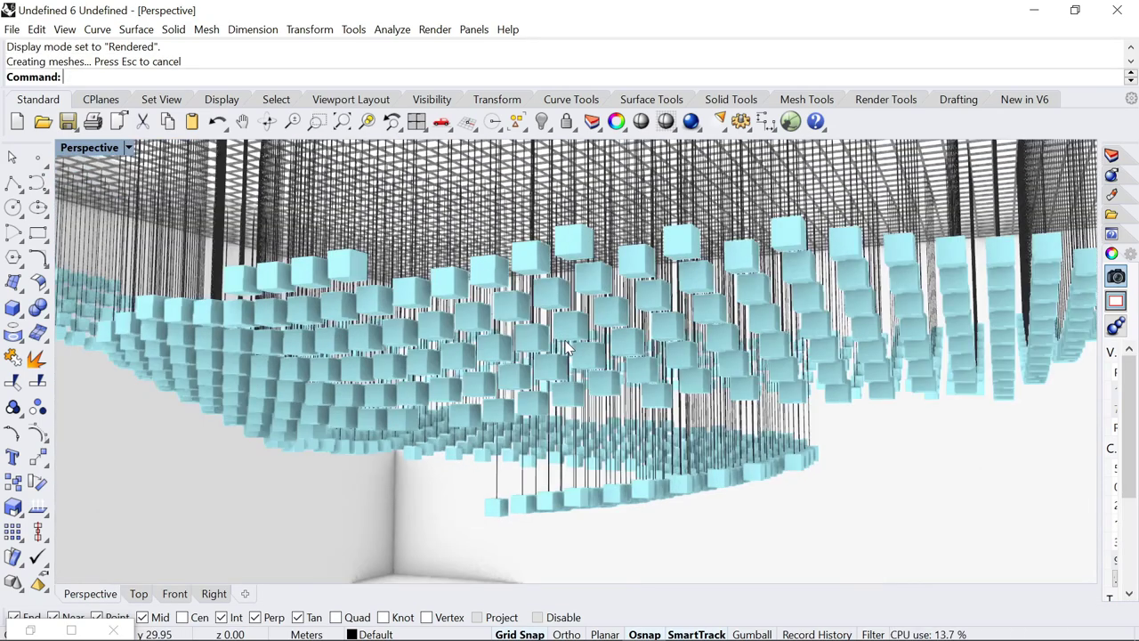
scroll(564, 348, down, 10)
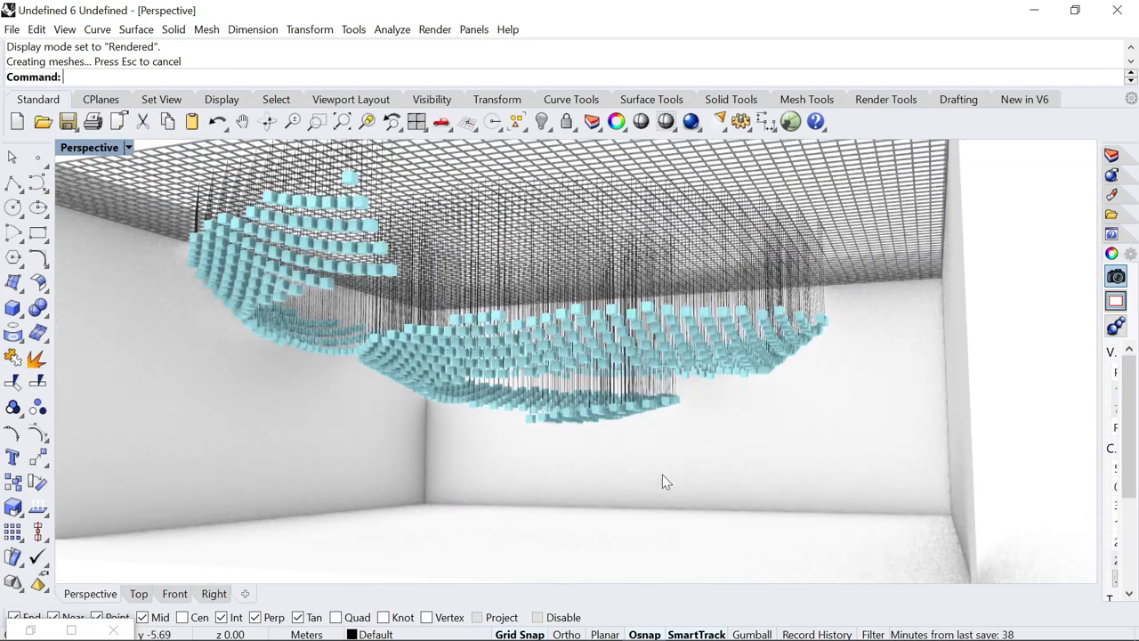